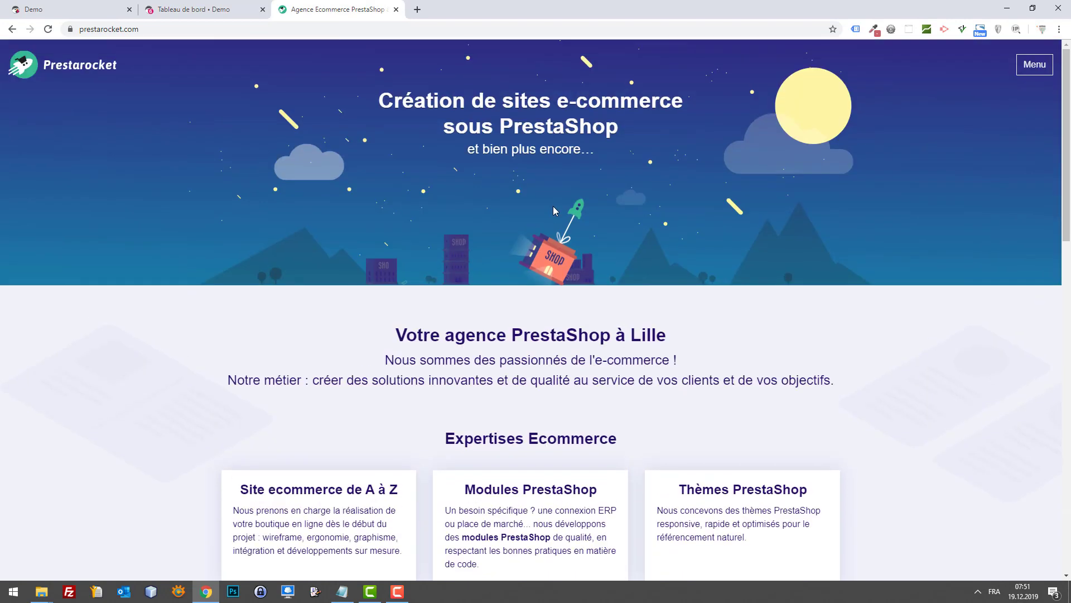
# Step: Go to the Prestarocket blog from the site's navigation menu
pyautogui.click(1026, 65)
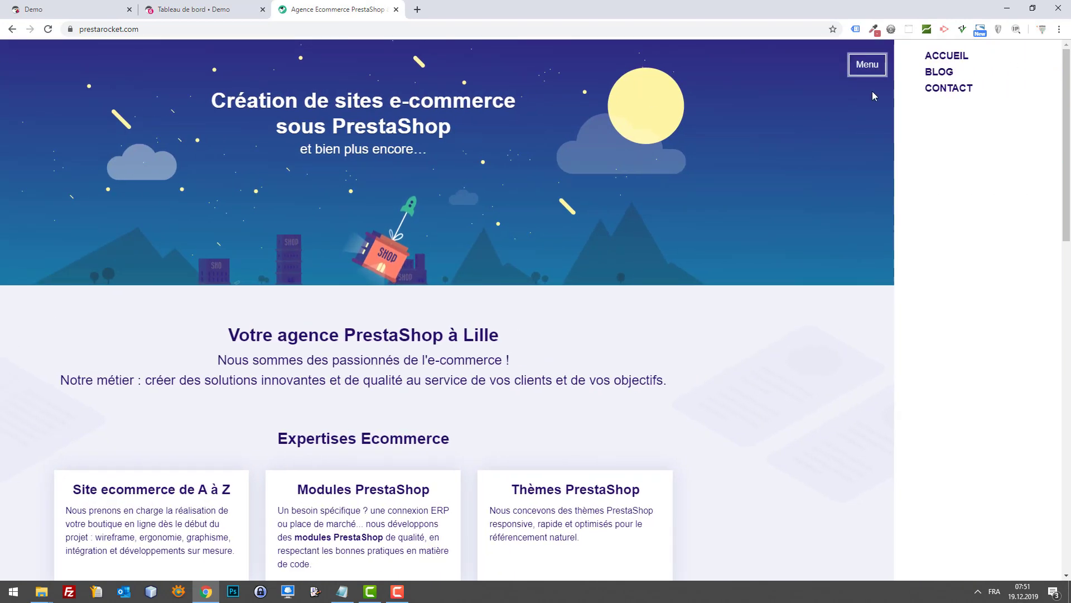
pyautogui.scroll(-4, 814, 246)
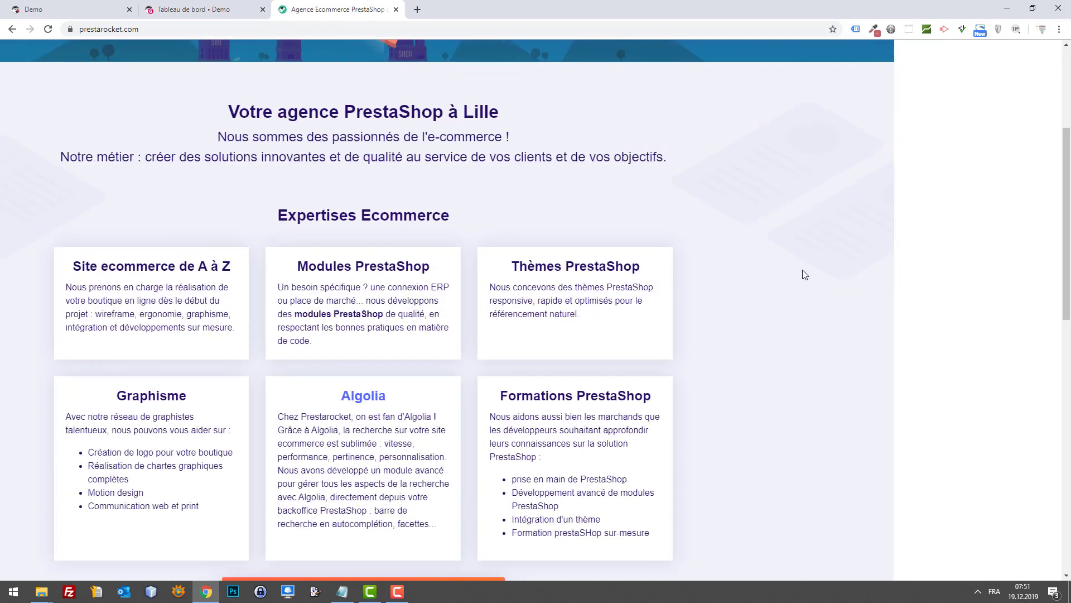
pyautogui.moveTo(544, 288); pyautogui.dragTo(546, 266)
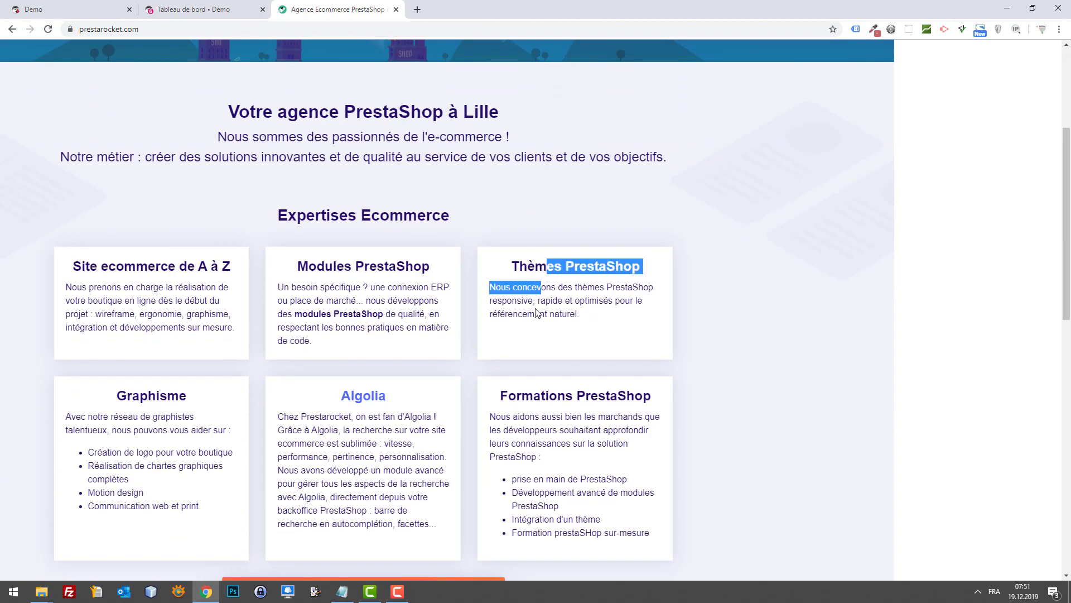
pyautogui.click(546, 267)
pyautogui.scroll(-11, 558, 290)
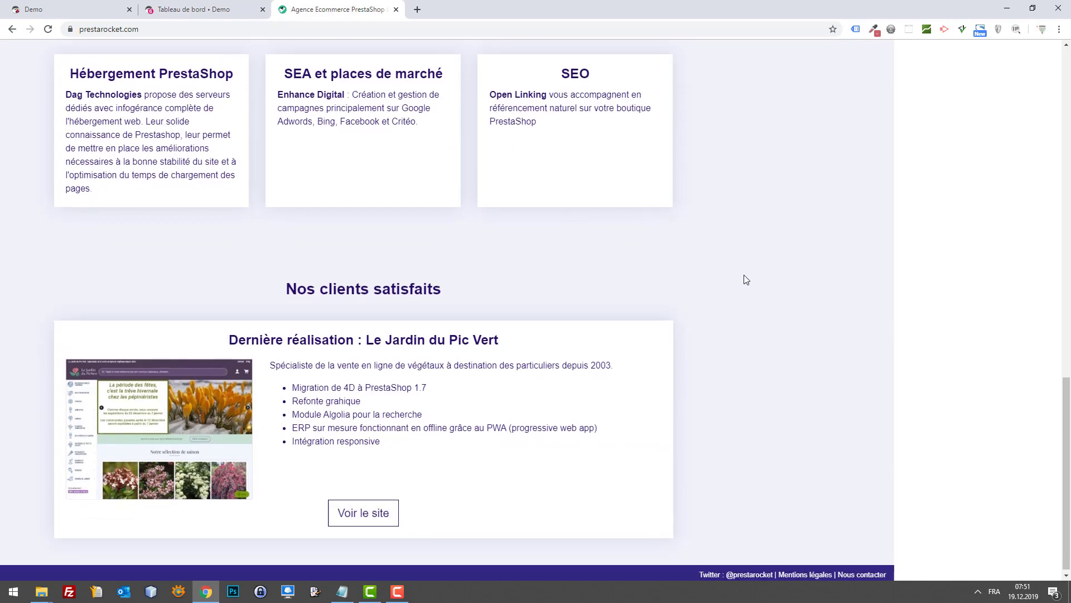
pyautogui.scroll(15, 862, 140)
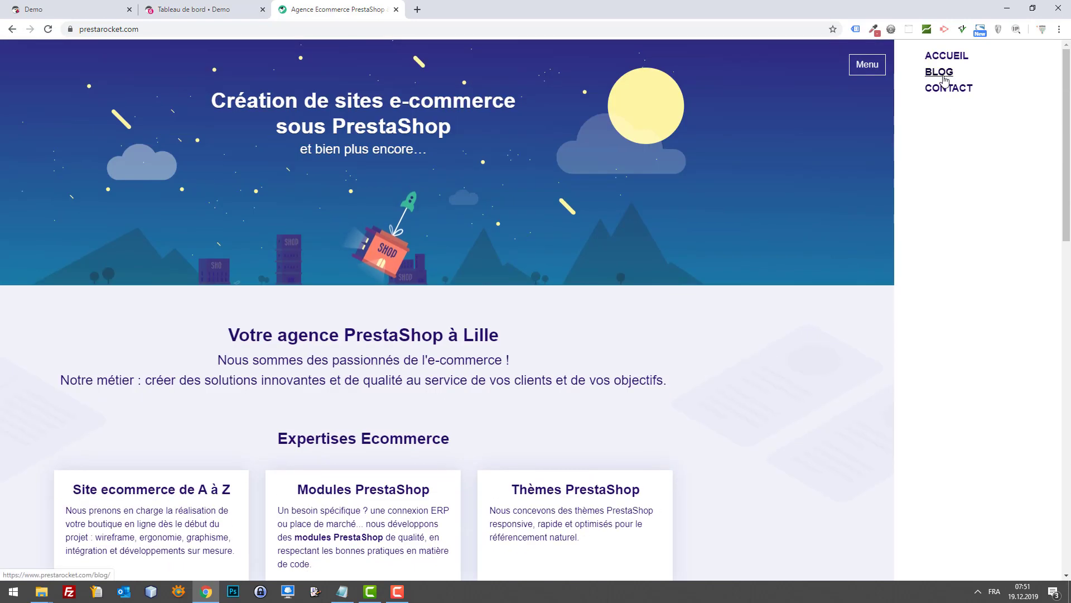
pyautogui.click(939, 75)
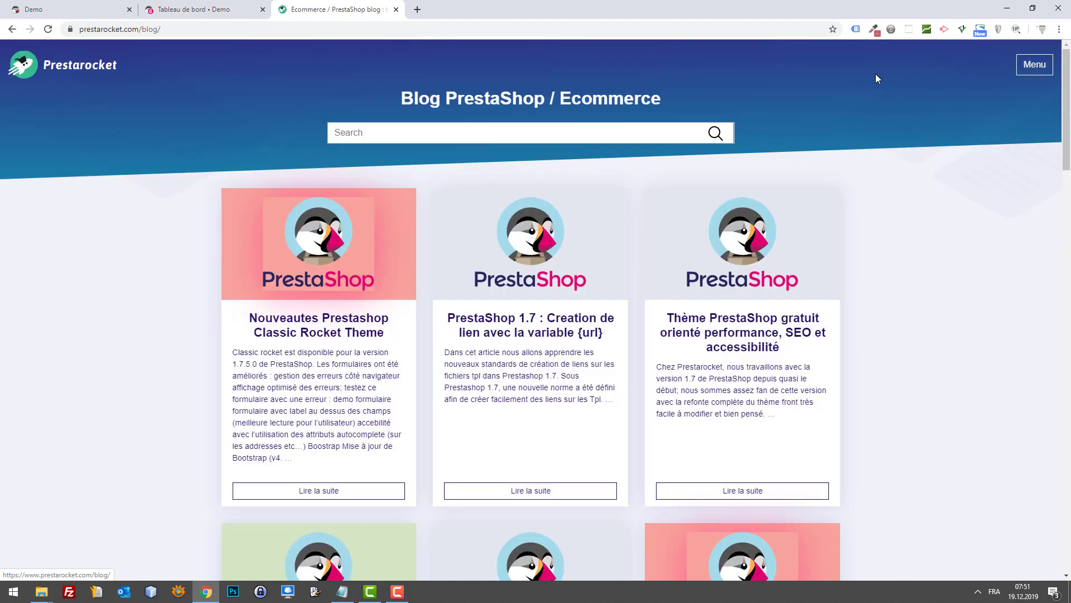
pyautogui.click(1036, 64)
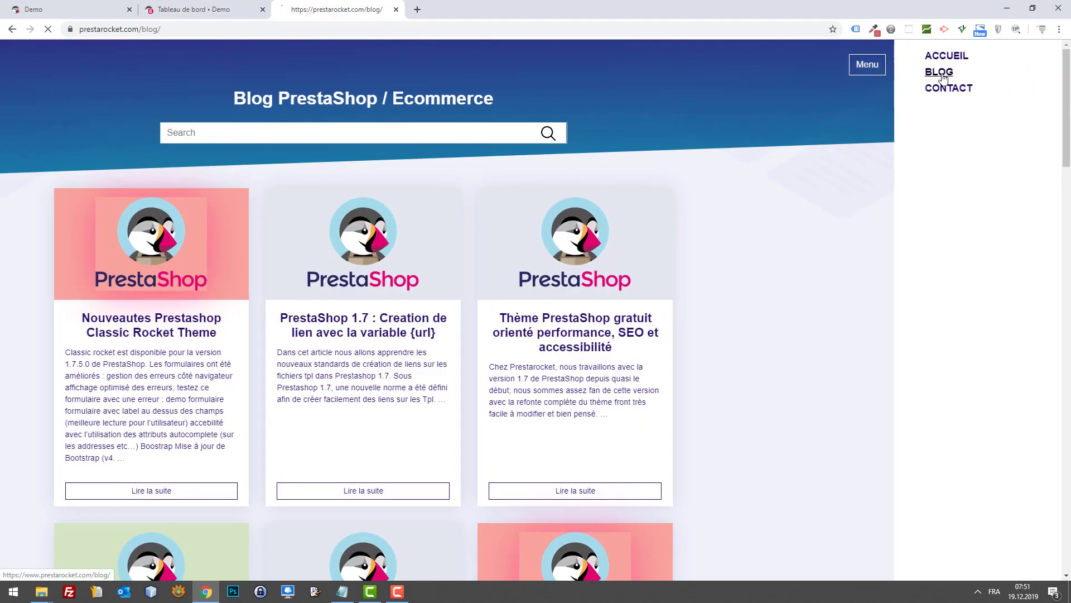
pyautogui.click(921, 84)
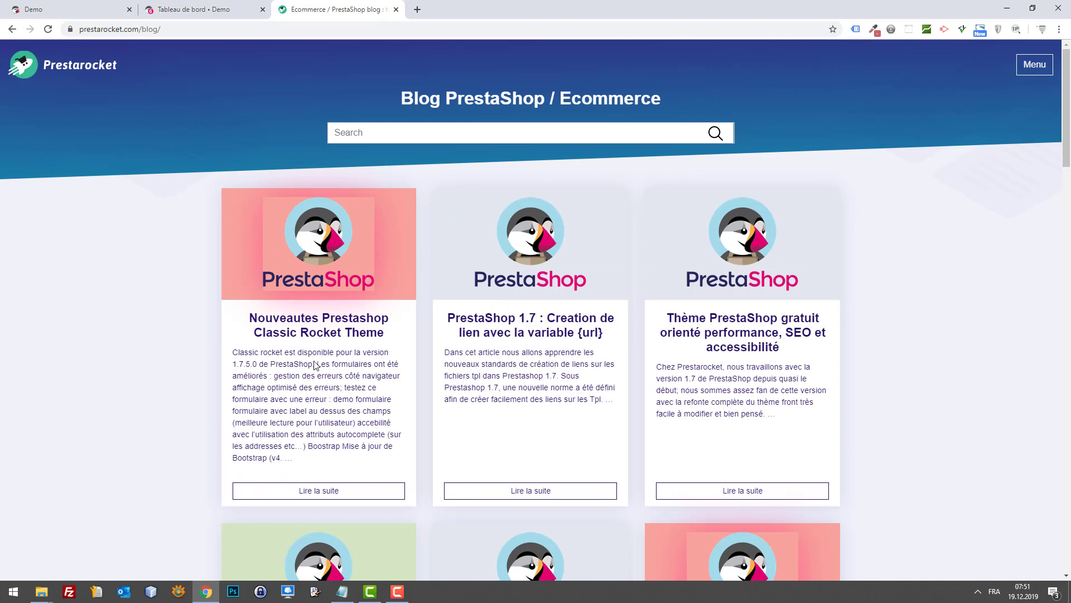
# Step: Read the 'Nouveautes Prestashop Classic Rocket Theme' article, then return to the homepage
pyautogui.click(313, 491)
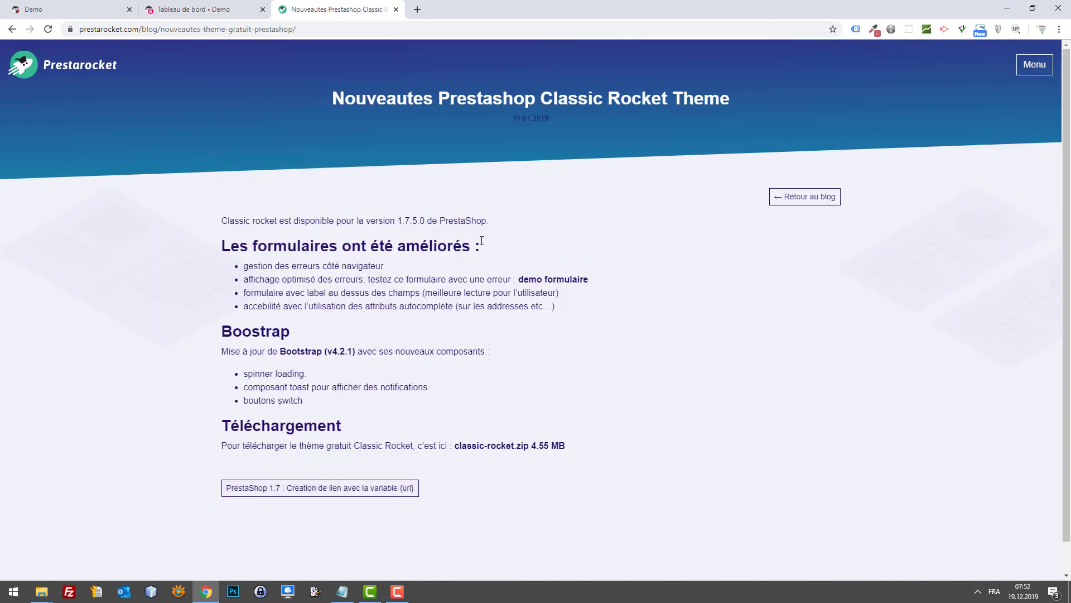
pyautogui.scroll(-2, 577, 223)
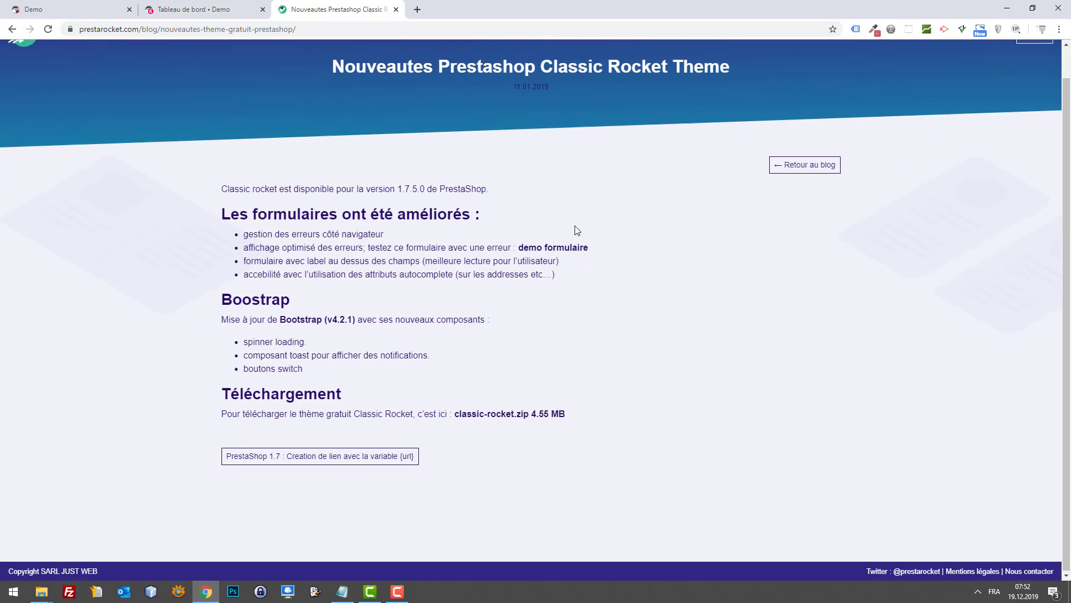
pyautogui.scroll(2, 502, 206)
pyautogui.click(72, 64)
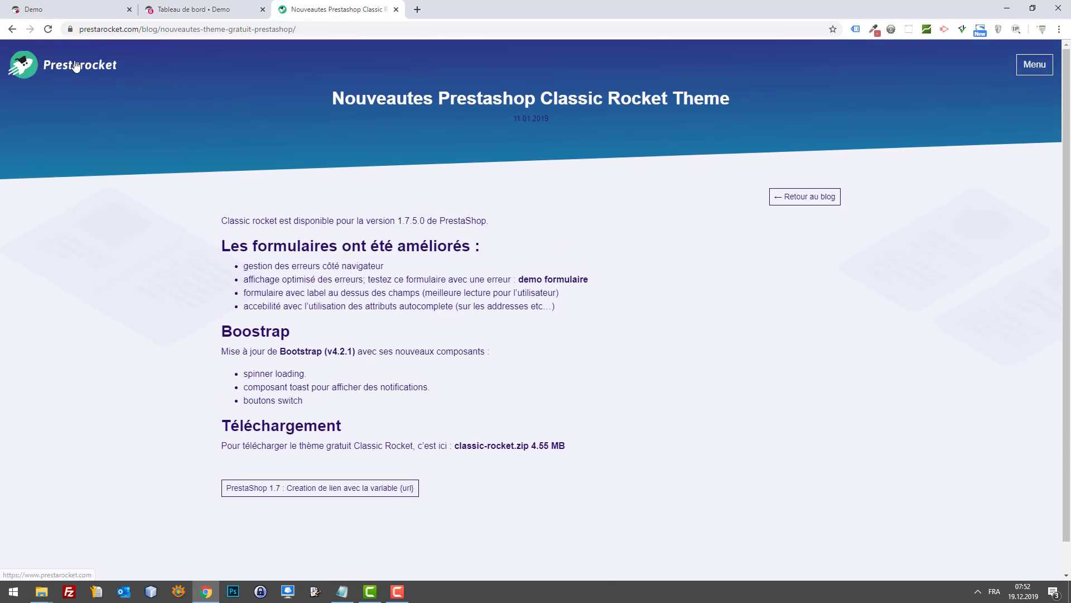
# Step: Search Google for 'presta roket theme' in a new tab
pyautogui.click(414, 9)
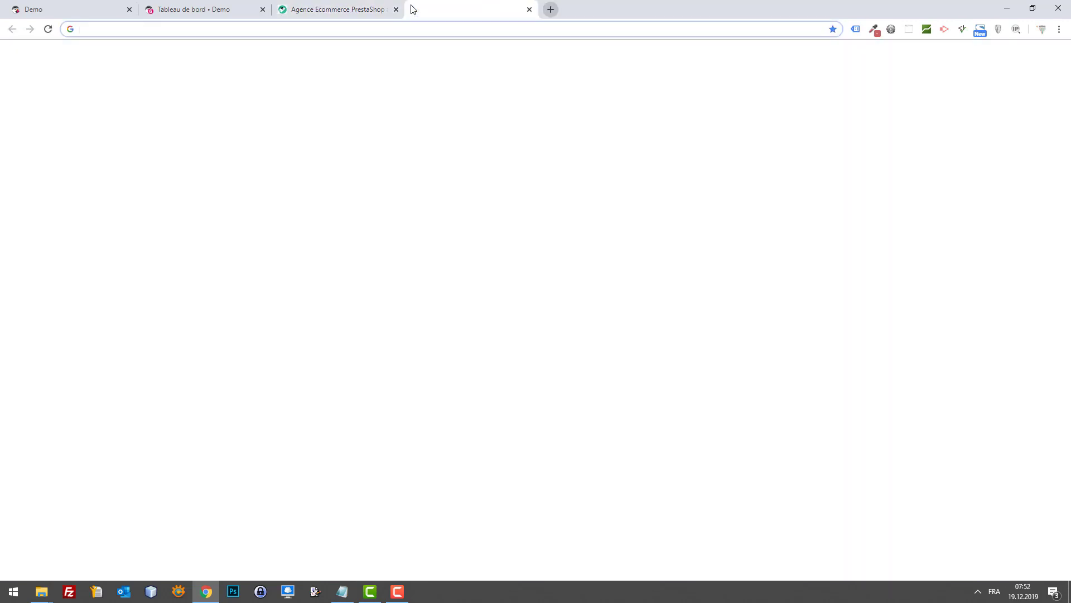
pyautogui.write('prestash')
pyautogui.press('Delete')
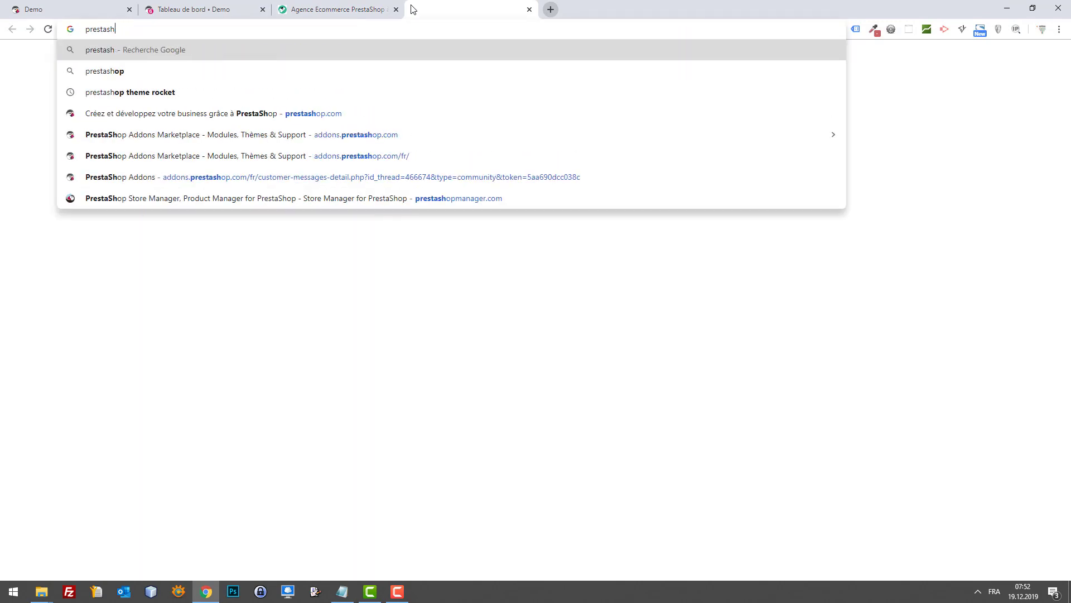
pyautogui.press('BackSpace')
pyautogui.press('BackSpace')
pyautogui.write('ro')
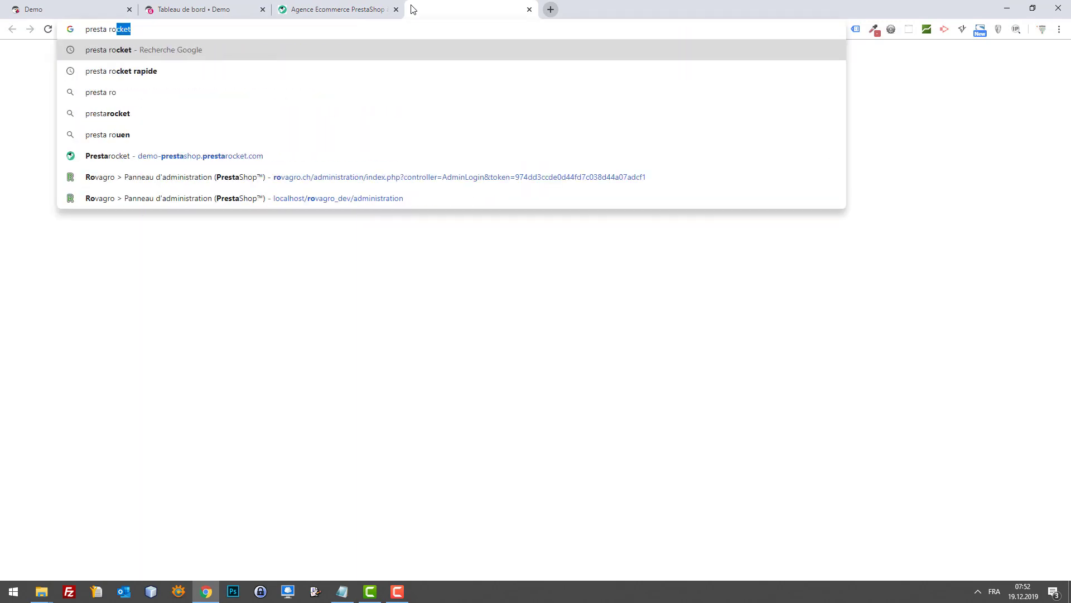
pyautogui.write('ket theme')
pyautogui.press('Return')
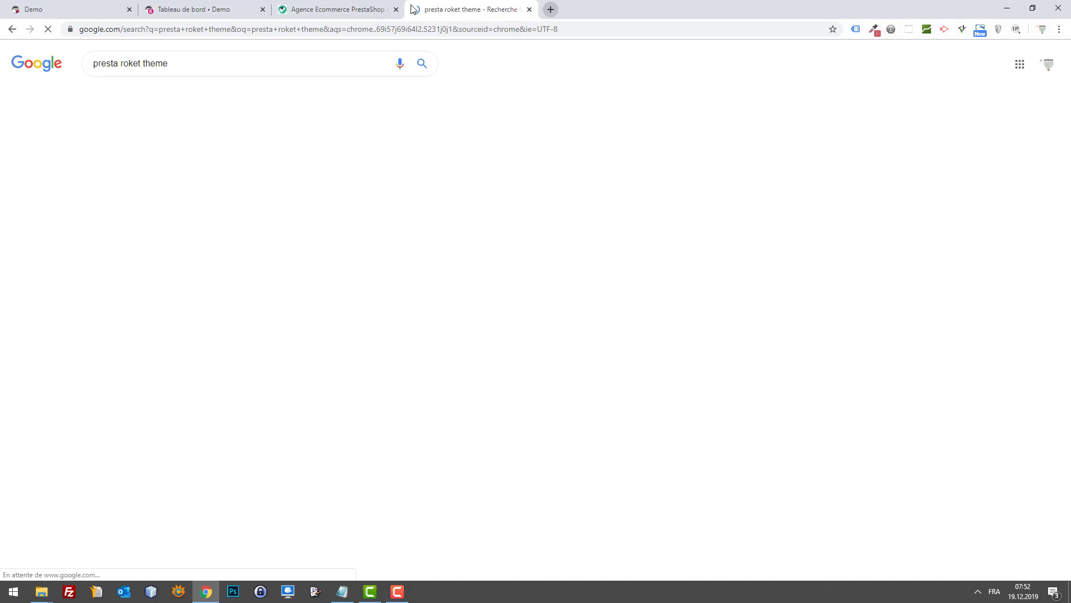
# Step: Open the PrestaShop/classic-rocket GitHub result and scroll down to README.md
pyautogui.click(186, 334)
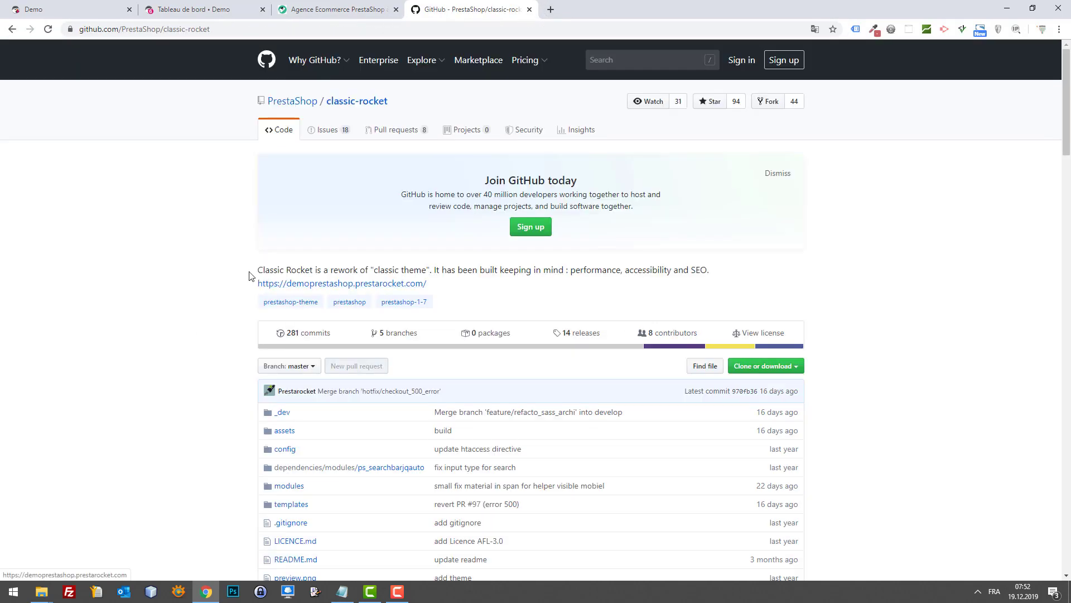
pyautogui.scroll(-3, 369, 284)
pyautogui.scroll(-8, 374, 284)
pyautogui.scroll(12, 378, 285)
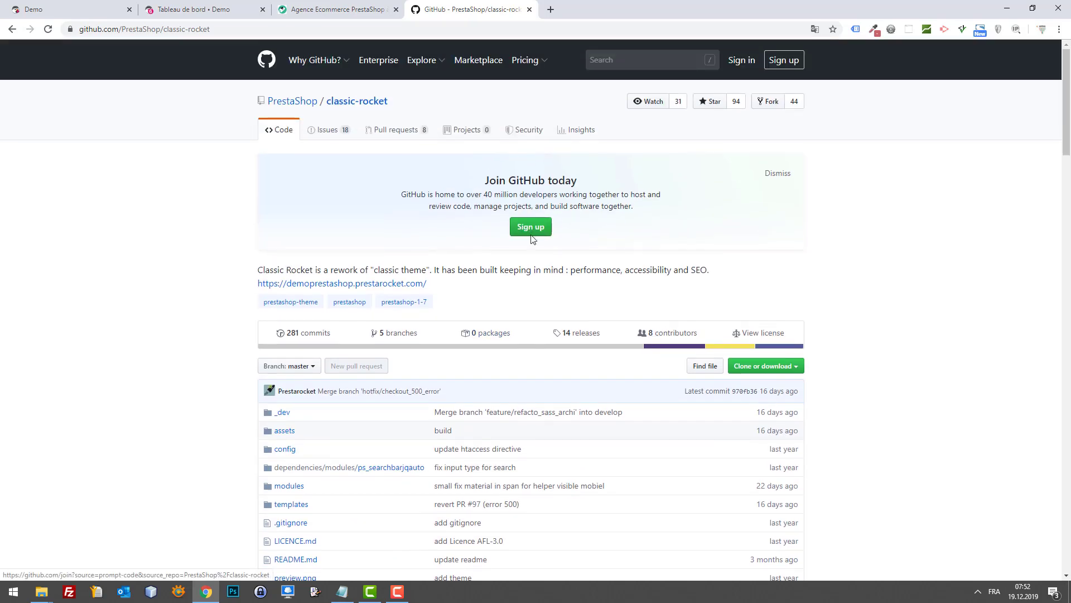
pyautogui.scroll(-8, 530, 226)
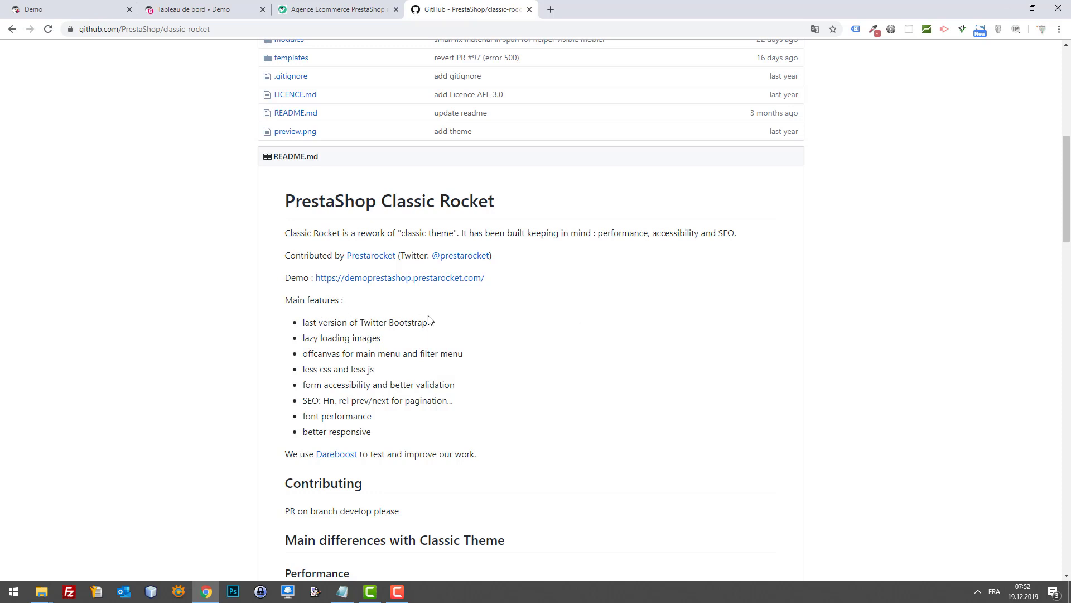
# Step: Read the README's feature list, highlighting the SEO pagination and Hn items
pyautogui.scroll(-1, 393, 335)
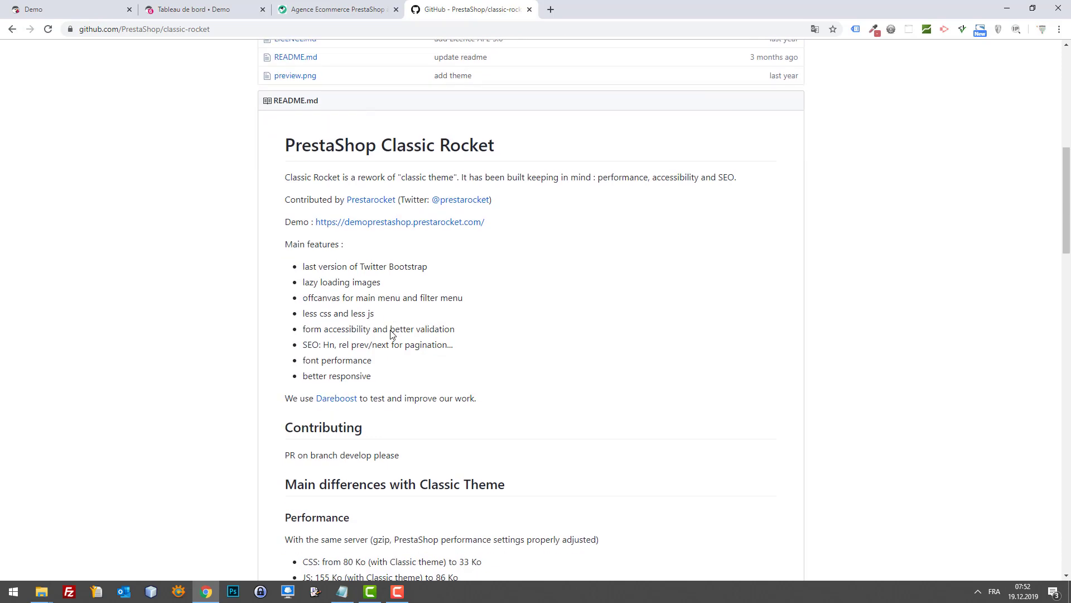
pyautogui.scroll(-1, 320, 294)
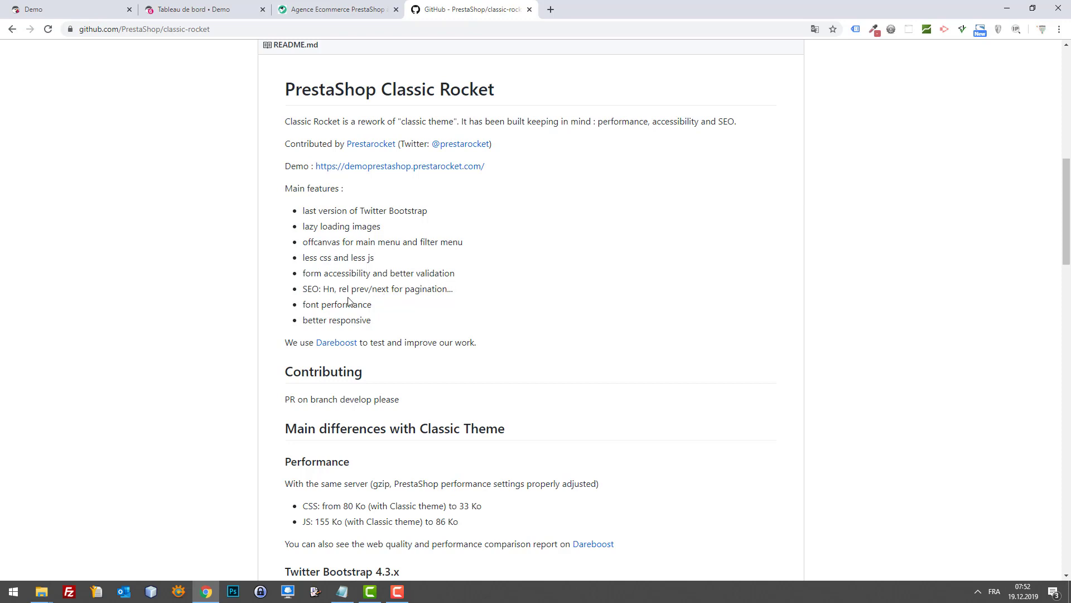
pyautogui.moveTo(366, 284); pyautogui.dragTo(334, 294)
pyautogui.doubleClick(332, 292)
pyautogui.moveTo(367, 306); pyautogui.dragTo(303, 307)
pyautogui.scroll(-1, 377, 308)
pyautogui.moveTo(372, 268); pyautogui.dragTo(346, 268)
pyautogui.scroll(-5, 413, 299)
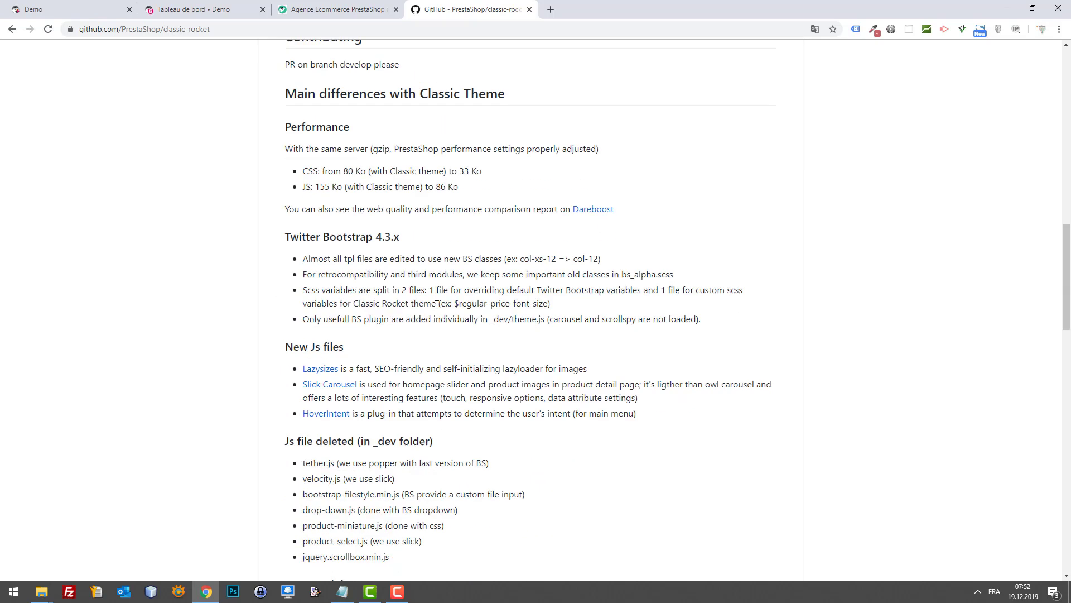
pyautogui.scroll(-6, 418, 302)
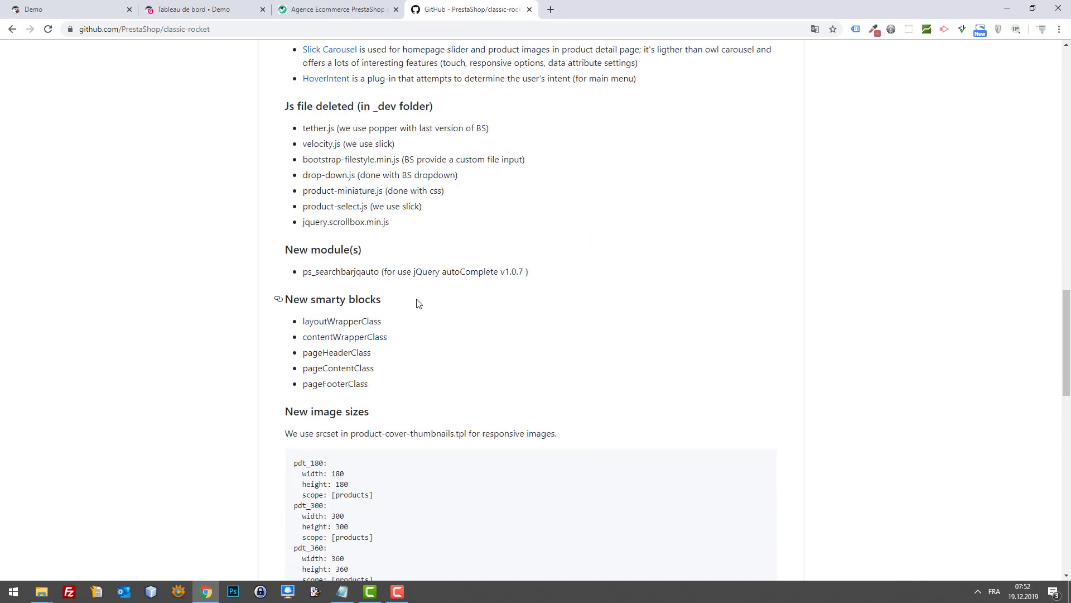
pyautogui.scroll(5, 419, 298)
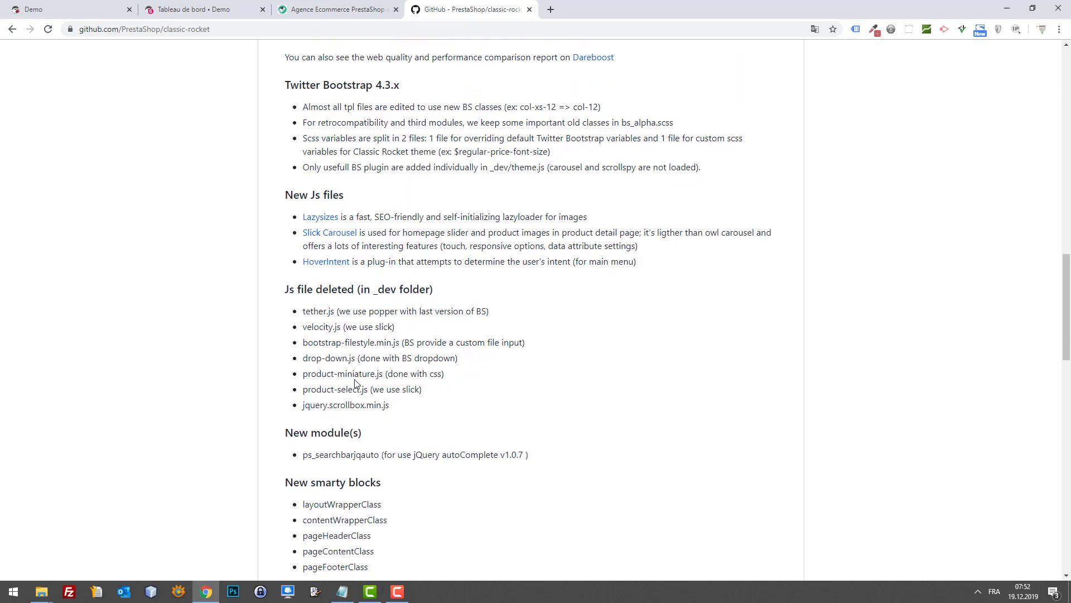
pyautogui.scroll(-5, 419, 383)
pyautogui.moveTo(316, 272); pyautogui.dragTo(380, 282)
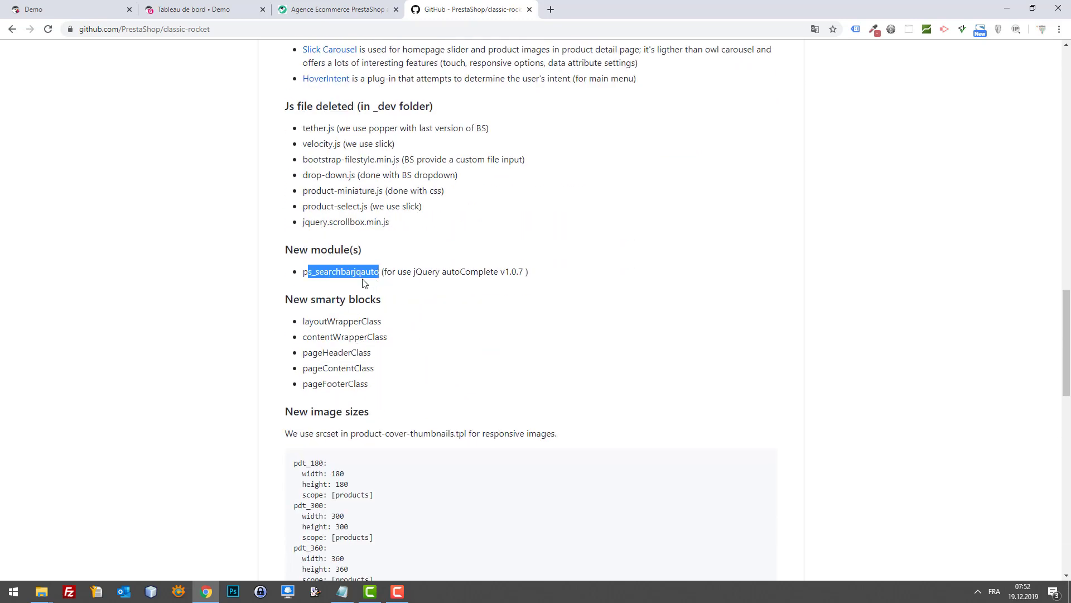
pyautogui.click(364, 283)
# Step: Scroll on to the Compatibility (1.7.3.2 to 1.7.6.x) and Download sections
pyautogui.scroll(3, 363, 273)
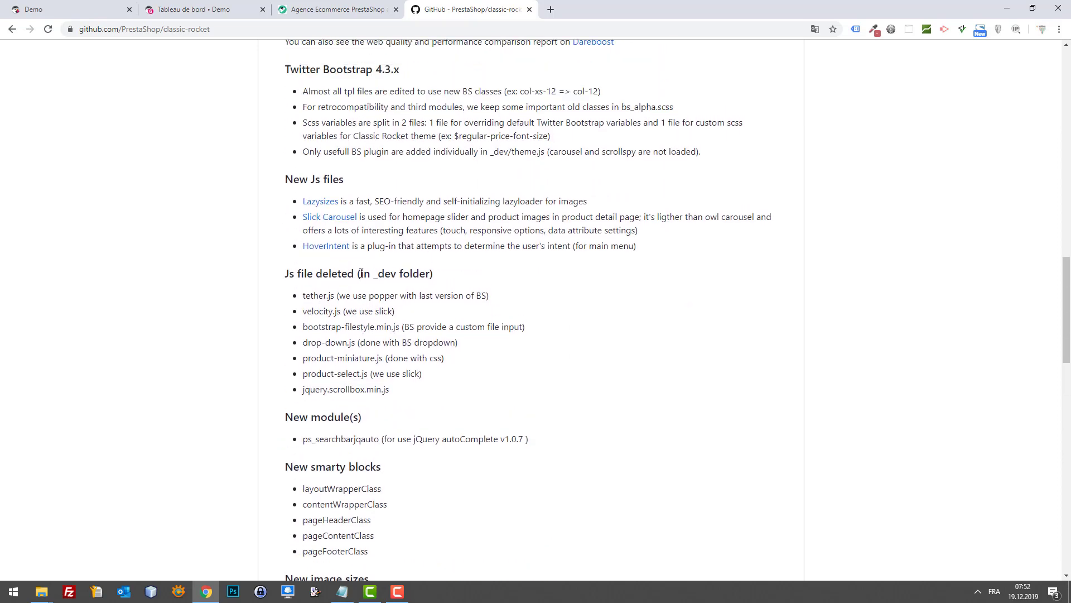
pyautogui.scroll(-9, 475, 294)
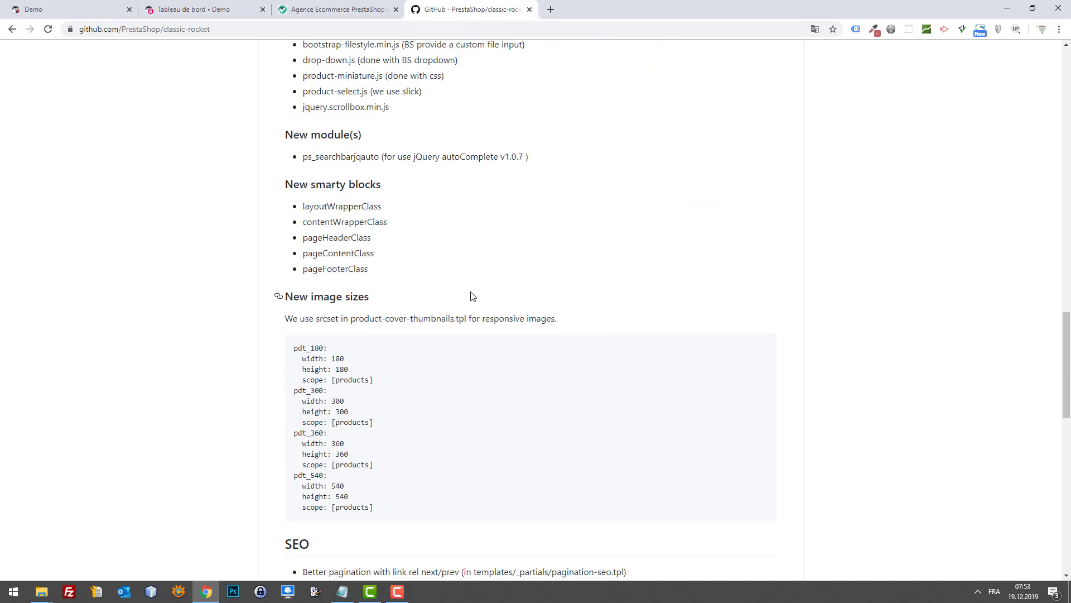
pyautogui.scroll(-3, 468, 299)
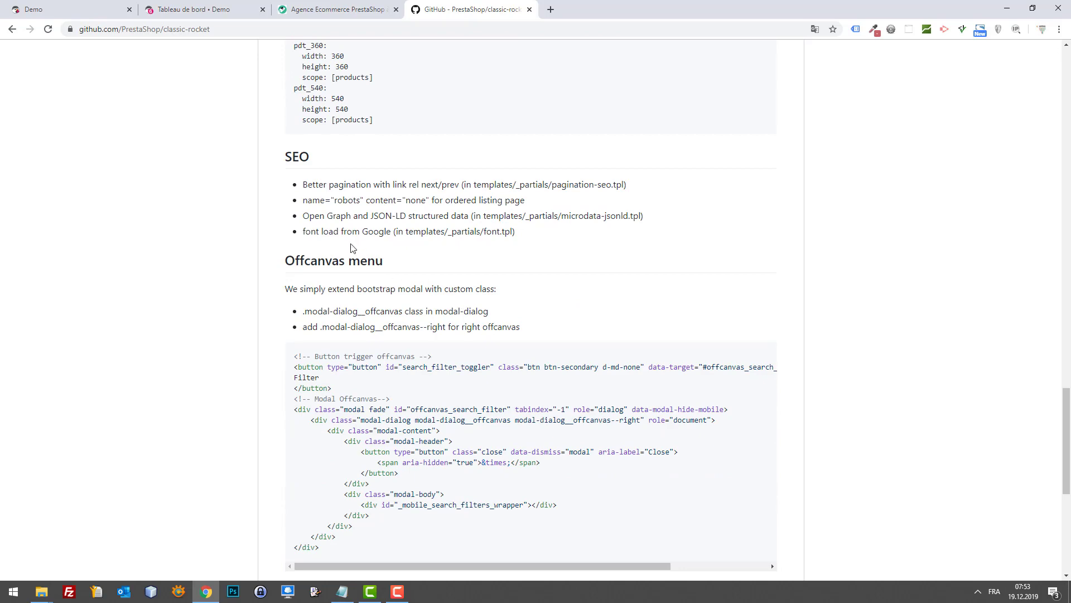
pyautogui.scroll(-7, 328, 214)
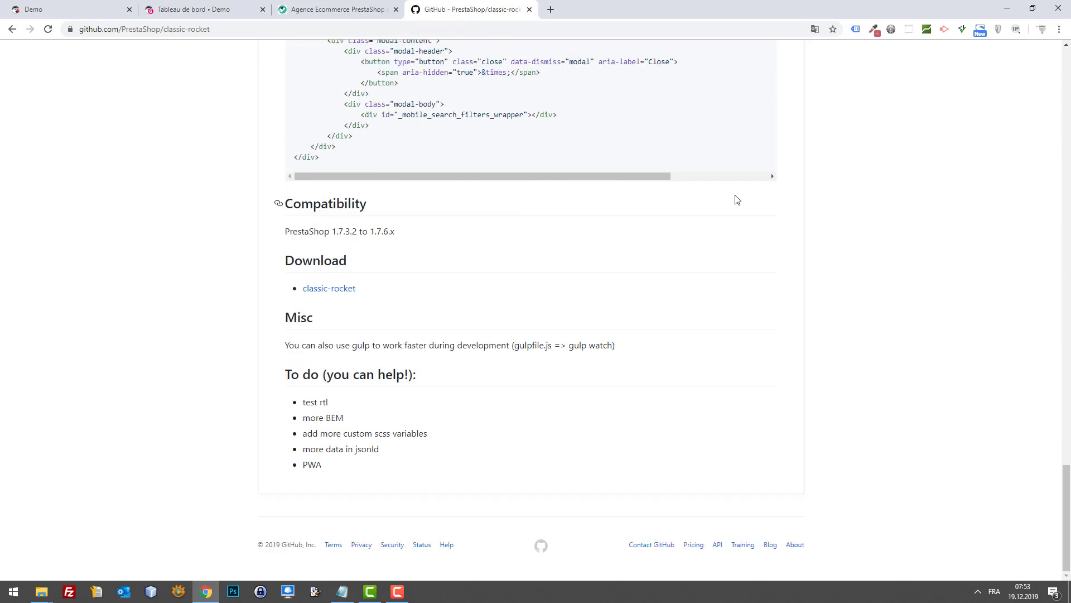
pyautogui.scroll(10, 663, 218)
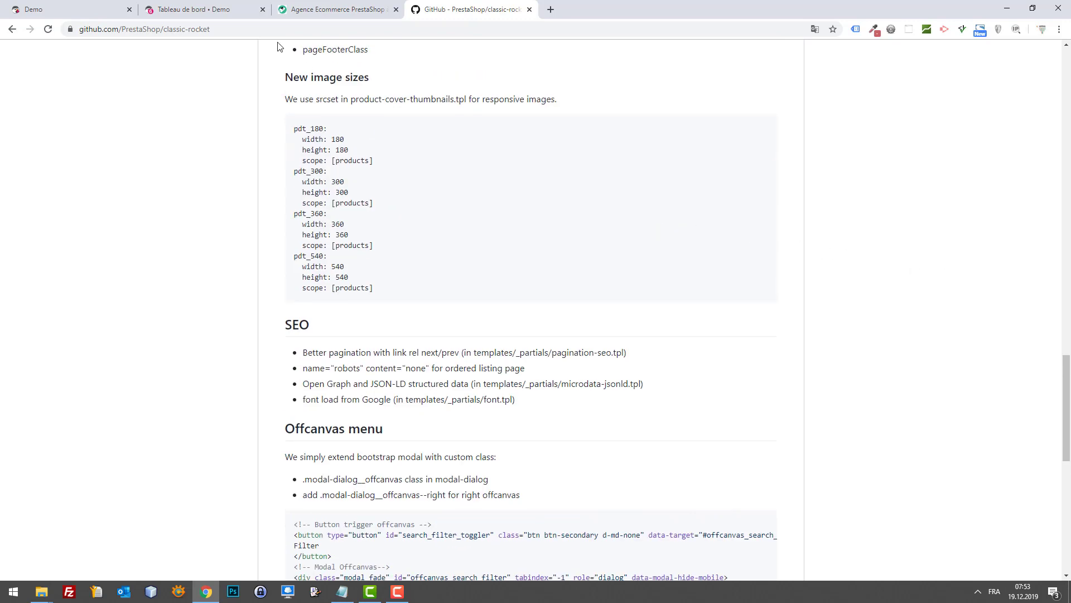
pyautogui.scroll(-6, 410, 139)
pyautogui.scroll(20, 547, 149)
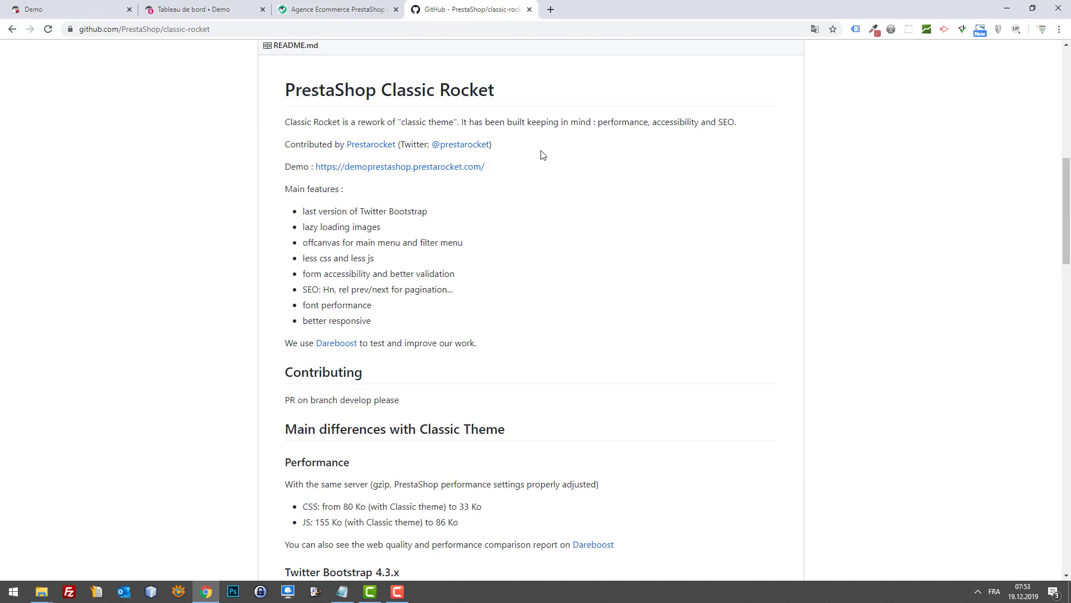
pyautogui.scroll(6, 542, 155)
pyautogui.scroll(4, 549, 154)
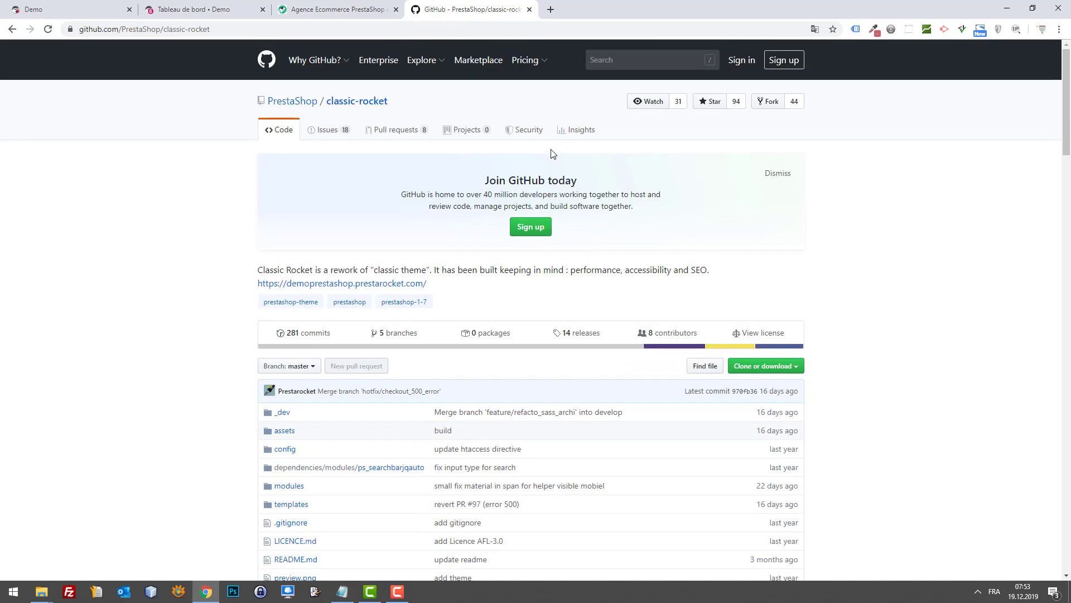
pyautogui.scroll(-20, 565, 171)
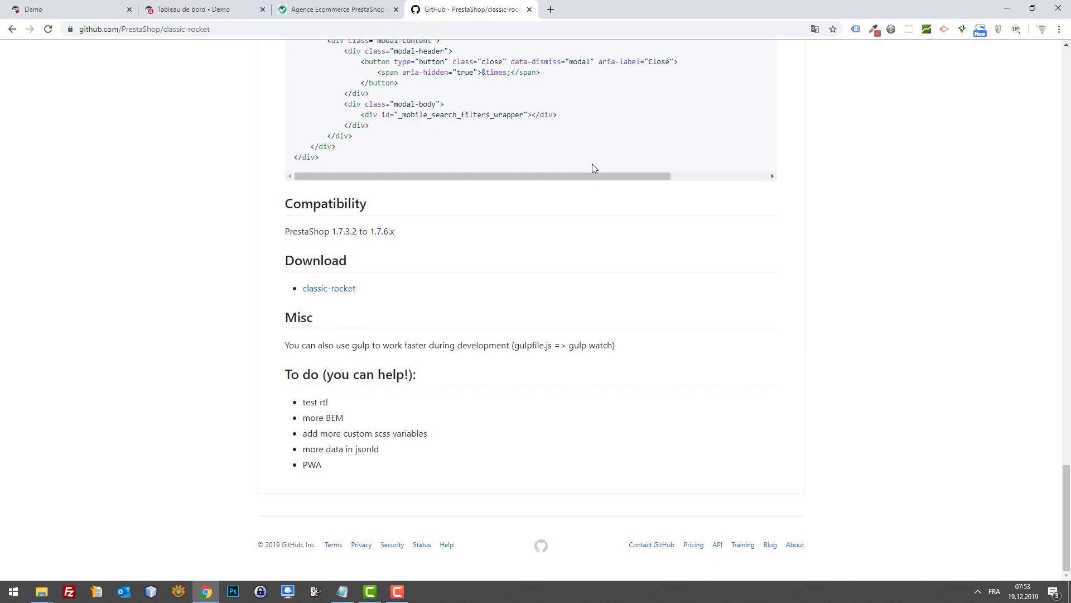
# Step: Download the classic-rocket.zip asset from the releases page
pyautogui.click(350, 294)
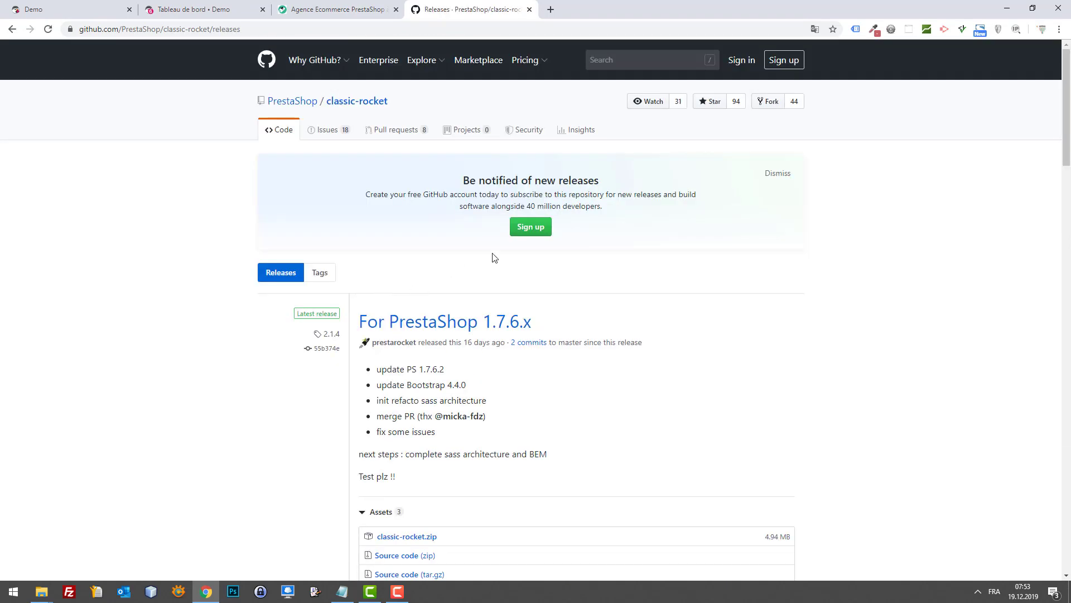
pyautogui.scroll(-6, 617, 233)
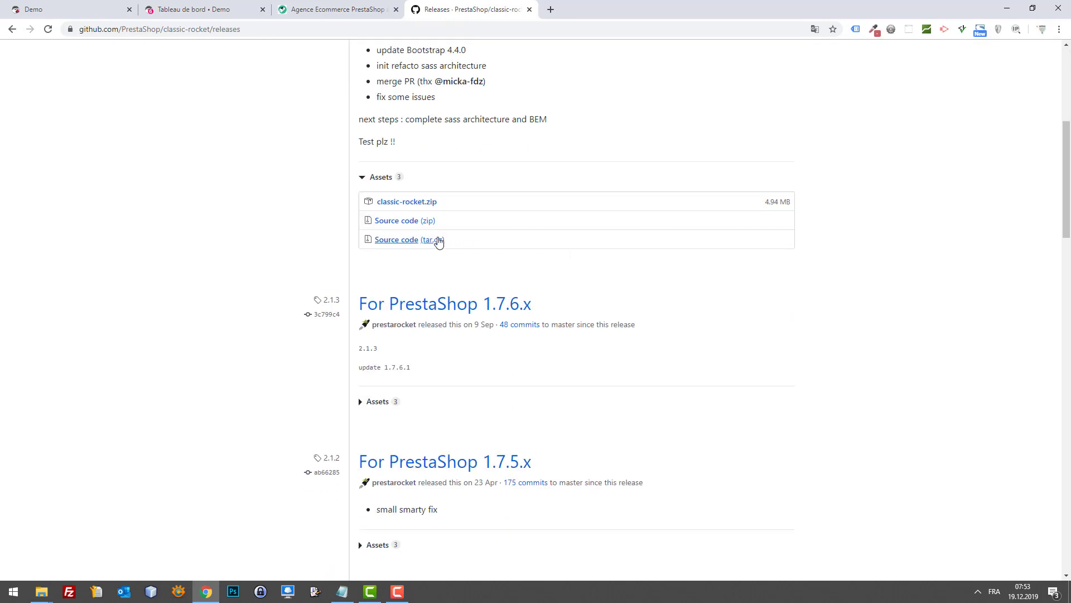
pyautogui.click(407, 202)
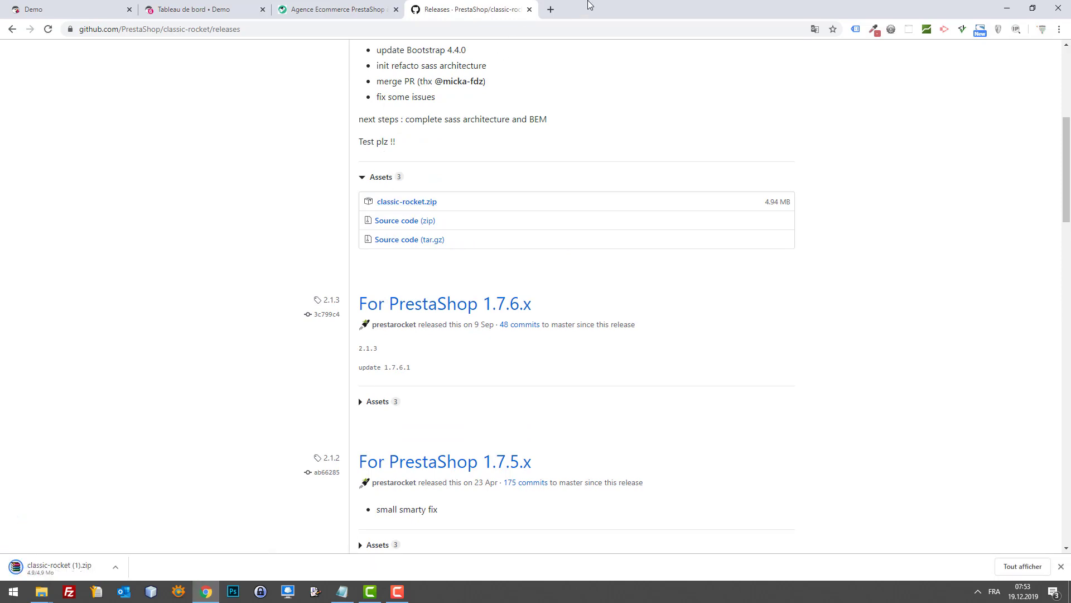
# Step: Move the downloaded zip onto the desktop and return to the back-office dashboard
pyautogui.moveTo(589, 4)
pyautogui.mouseDown()
pyautogui.moveTo(613, 7)
pyautogui.moveTo(579, 14)
pyautogui.mouseUp()
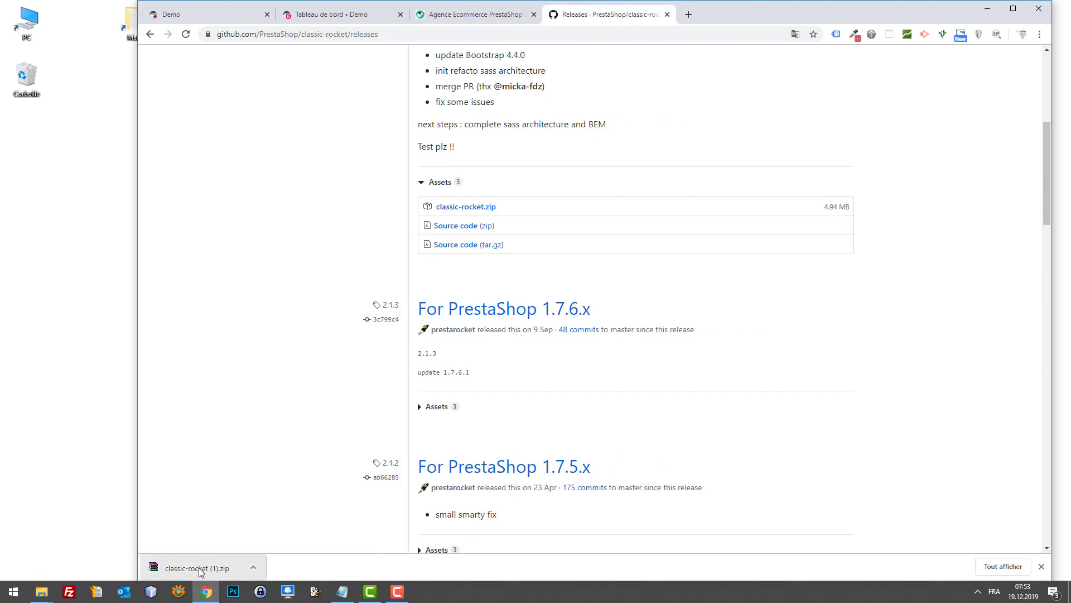
pyautogui.moveTo(199, 569); pyautogui.dragTo(43, 500)
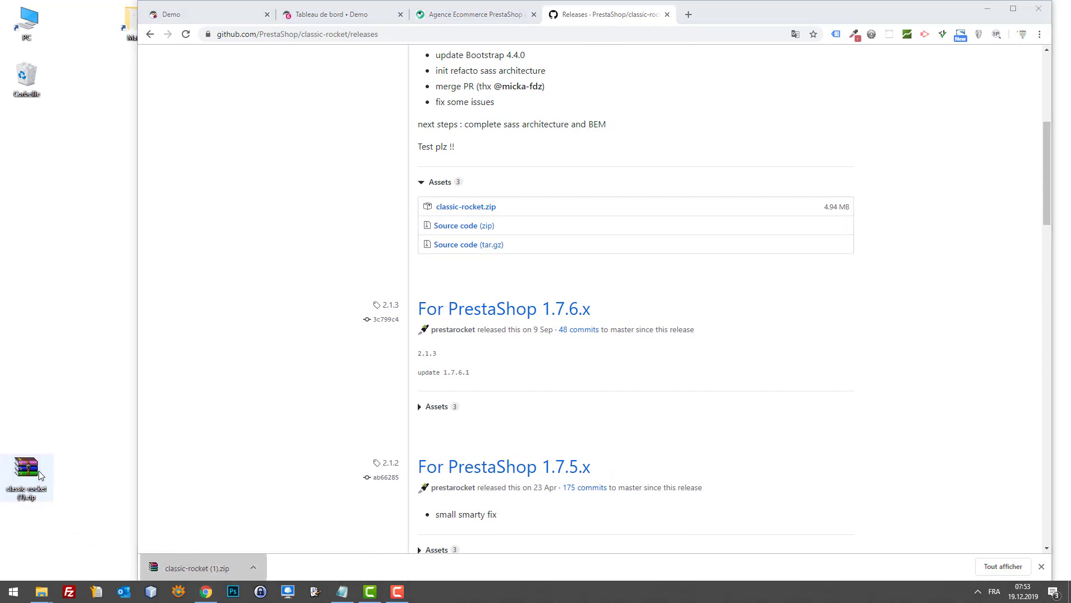
pyautogui.click(313, 15)
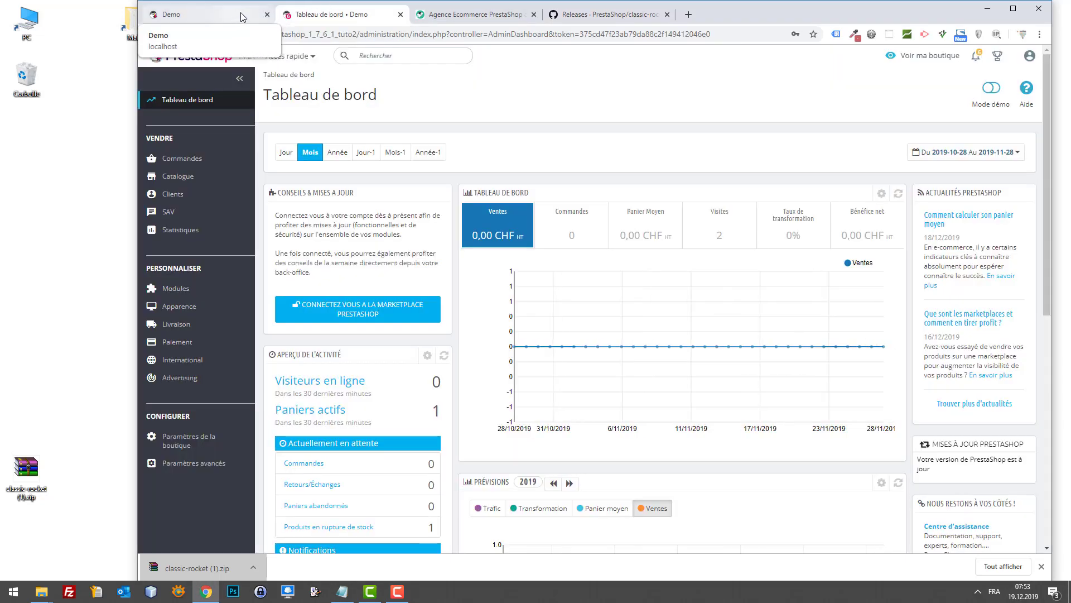
# Step: Reload the storefront homepage several times with the Network panel open, measuring about 1.28 s per load
pyautogui.click(243, 16)
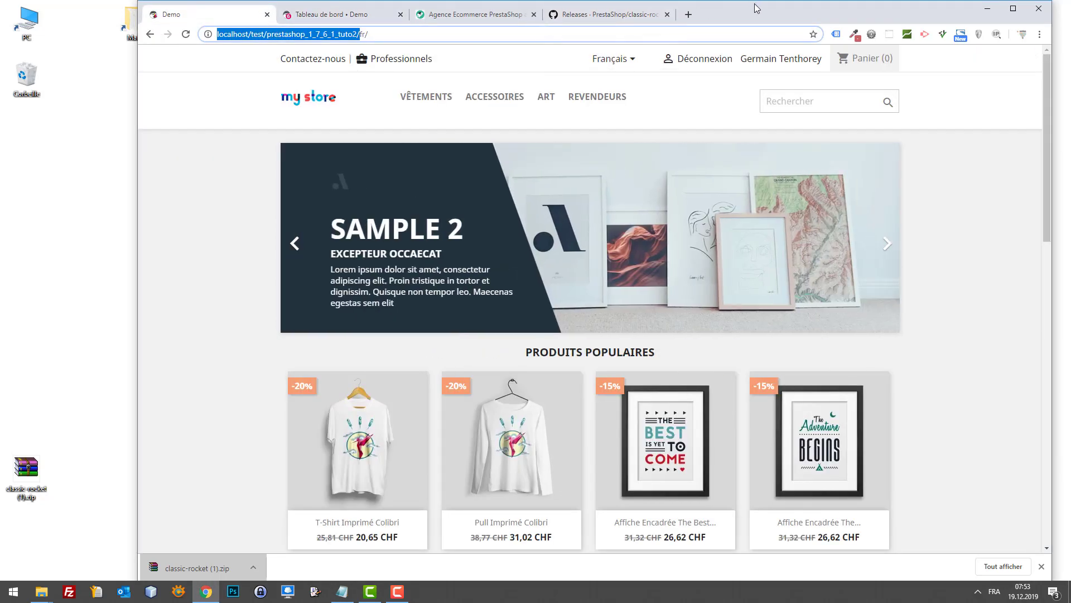
pyautogui.doubleClick(757, 8)
pyautogui.click(116, 125)
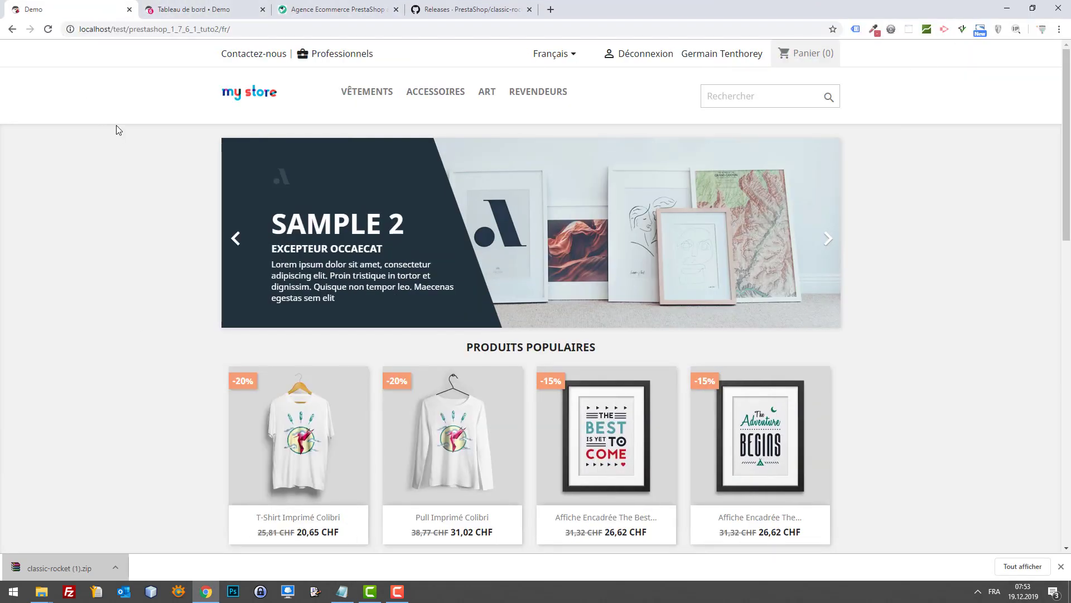
pyautogui.press('F12')
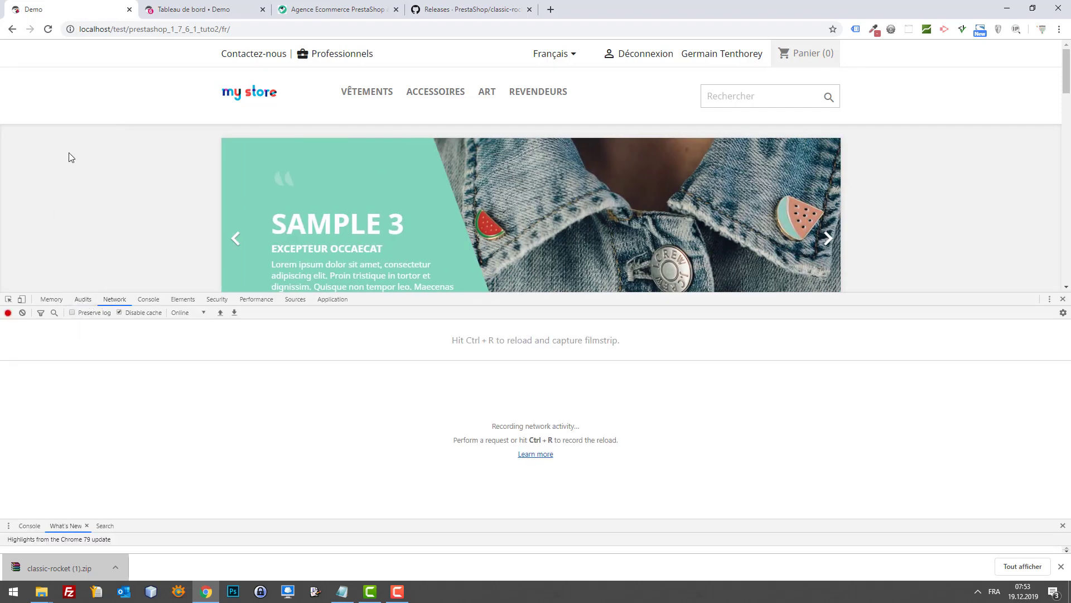
pyautogui.press('F12')
pyautogui.press('F12')
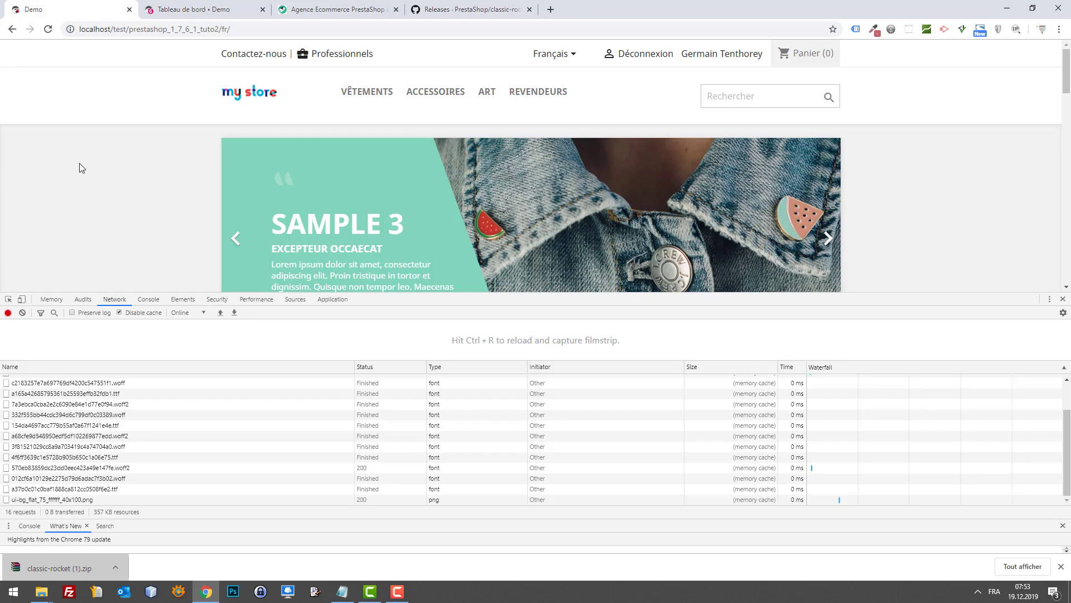
pyautogui.press('F5')
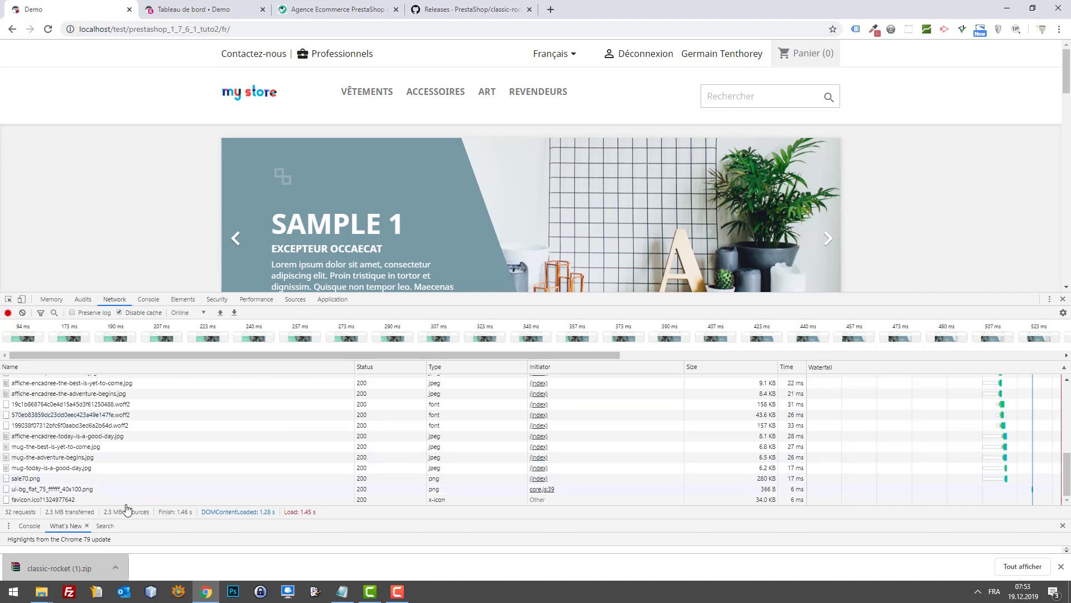
pyautogui.press('F5')
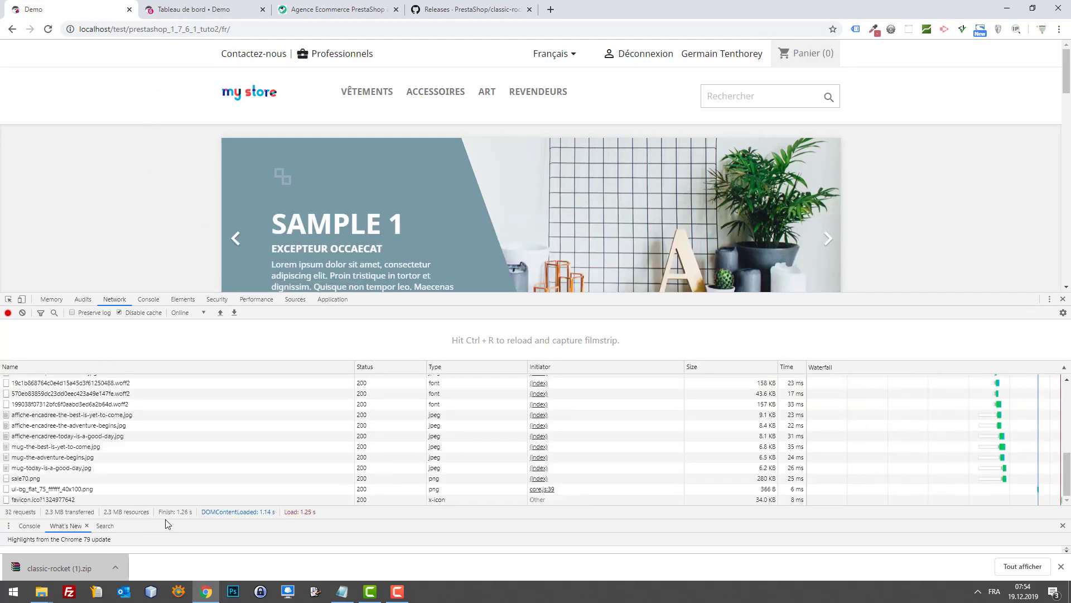
pyautogui.press('F5')
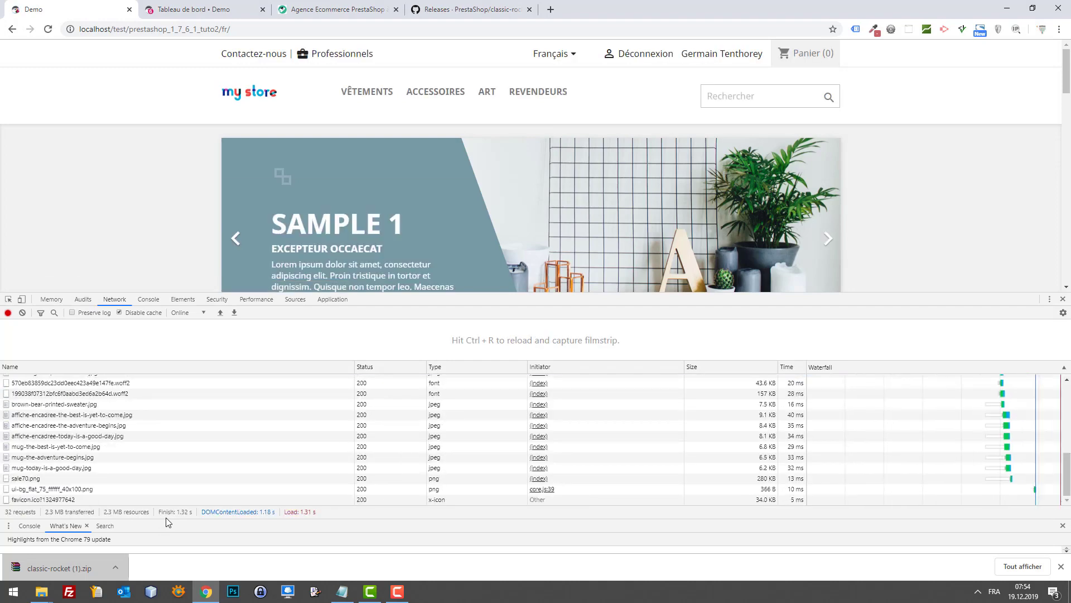
pyautogui.press('F5')
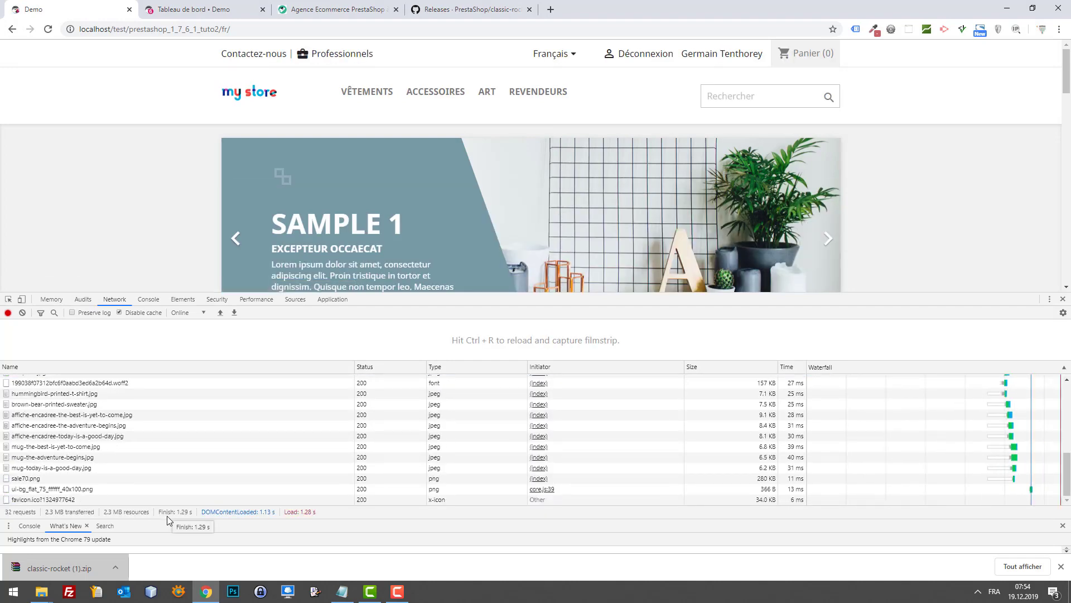
pyautogui.press('F5')
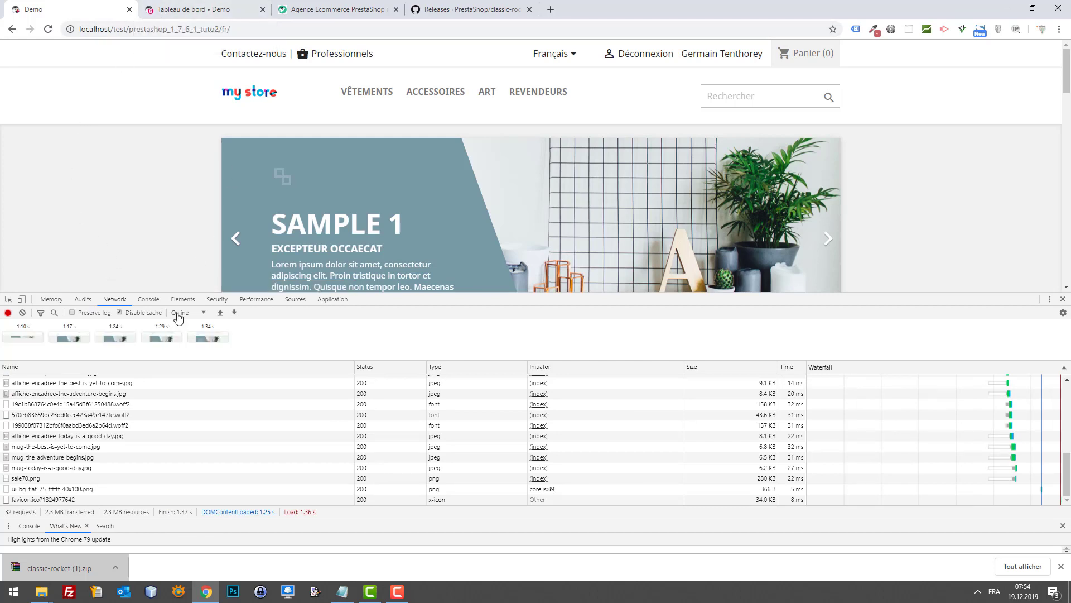
# Step: Go to Apparence > Thème et logo > Ajouter un thème in the back office
pyautogui.click(207, 7)
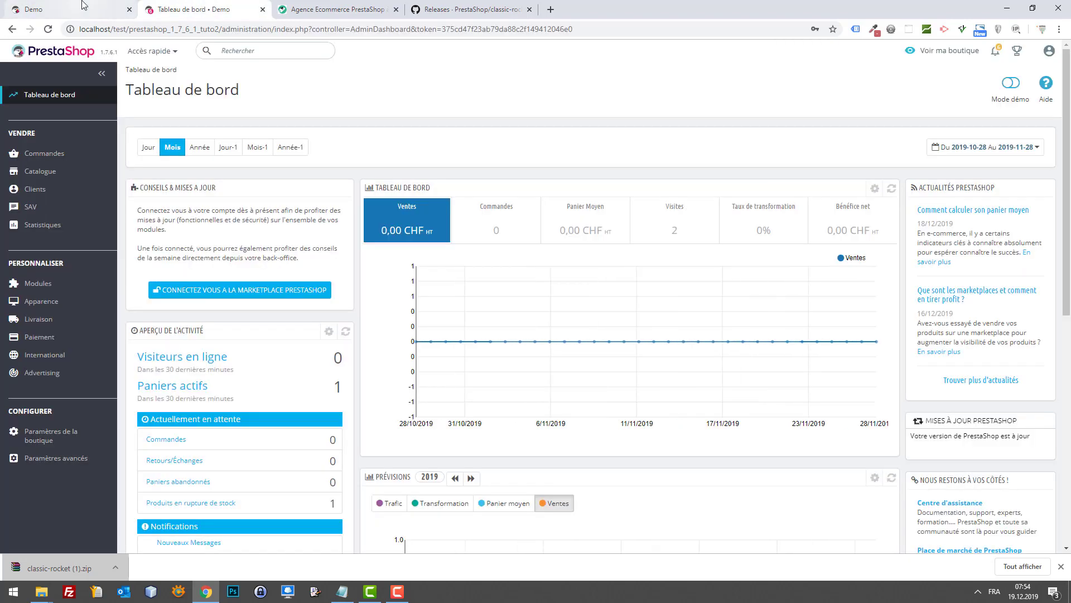
pyautogui.click(107, 7)
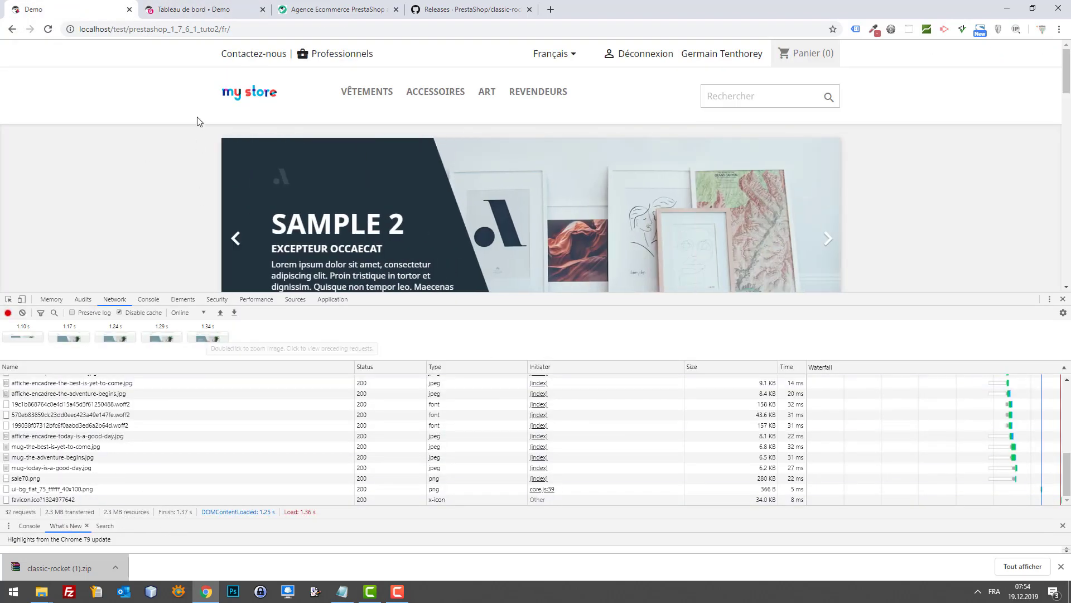
pyautogui.click(229, 8)
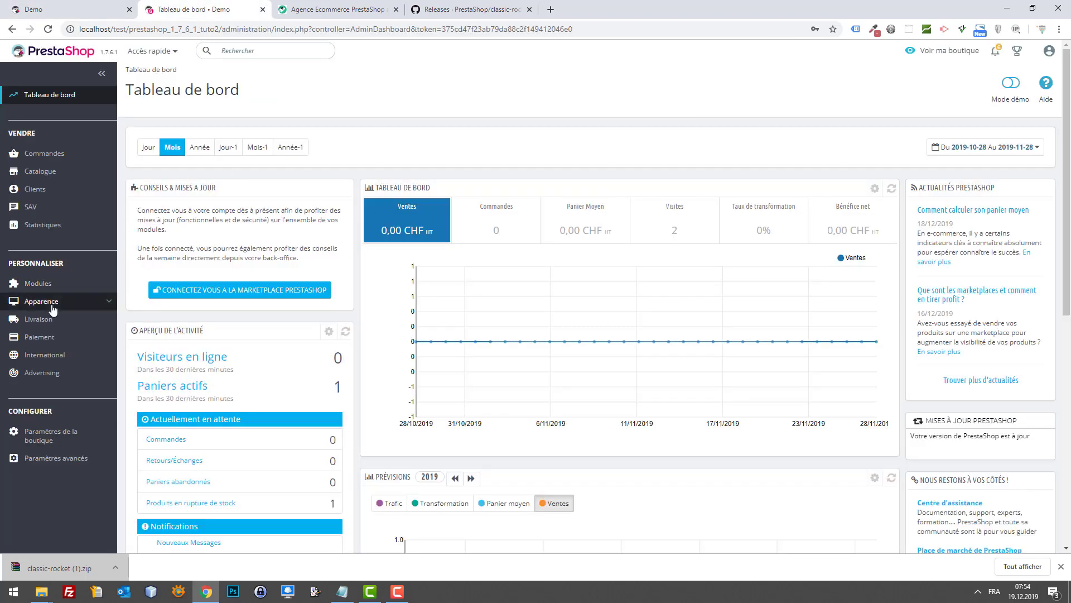
pyautogui.moveTo(56, 301)
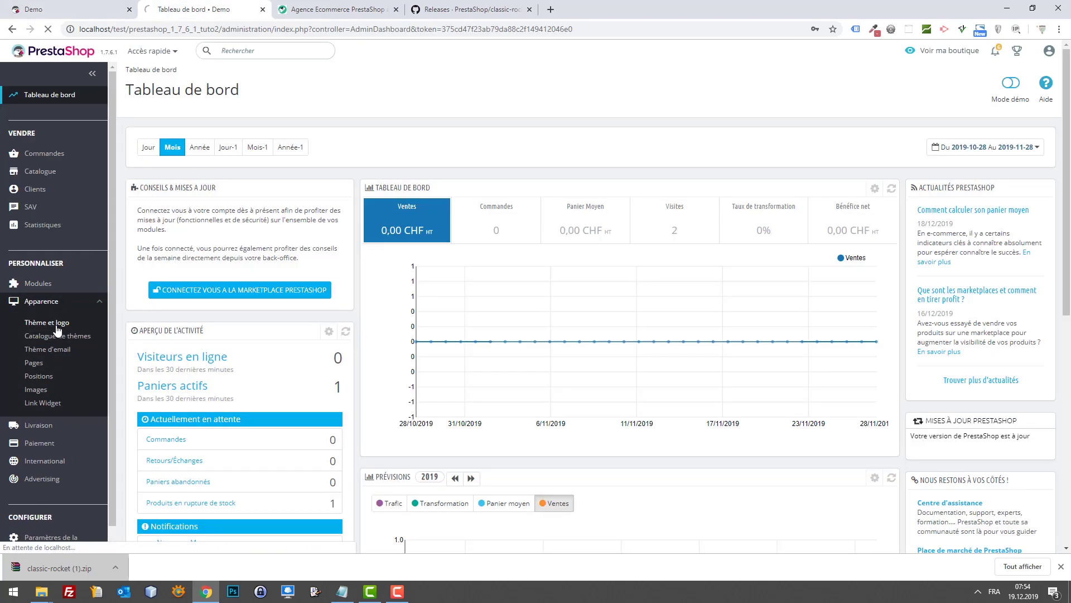
pyautogui.click(57, 328)
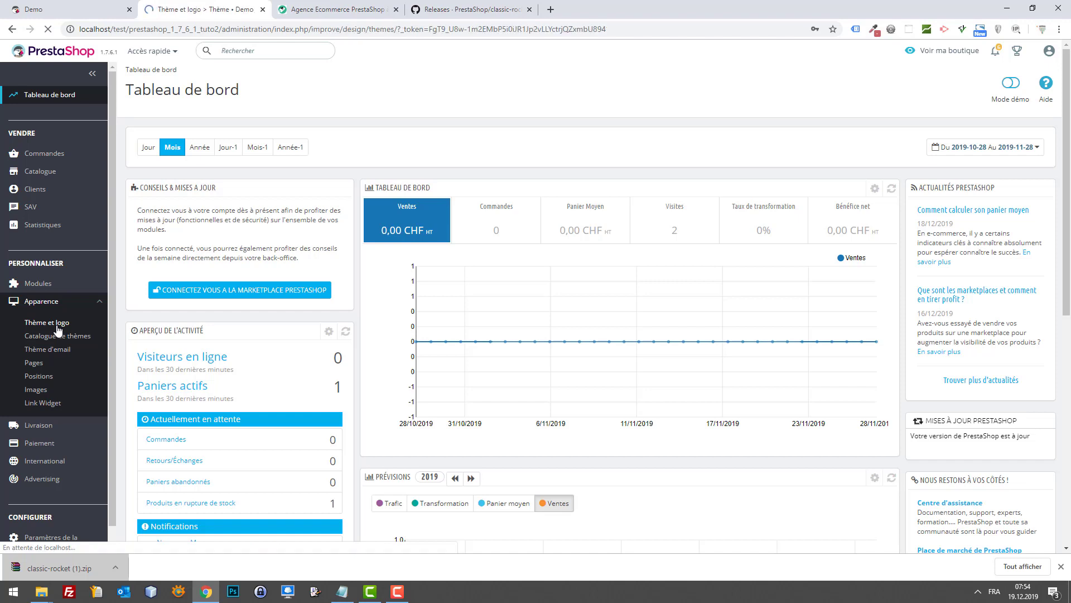
pyautogui.click(723, 91)
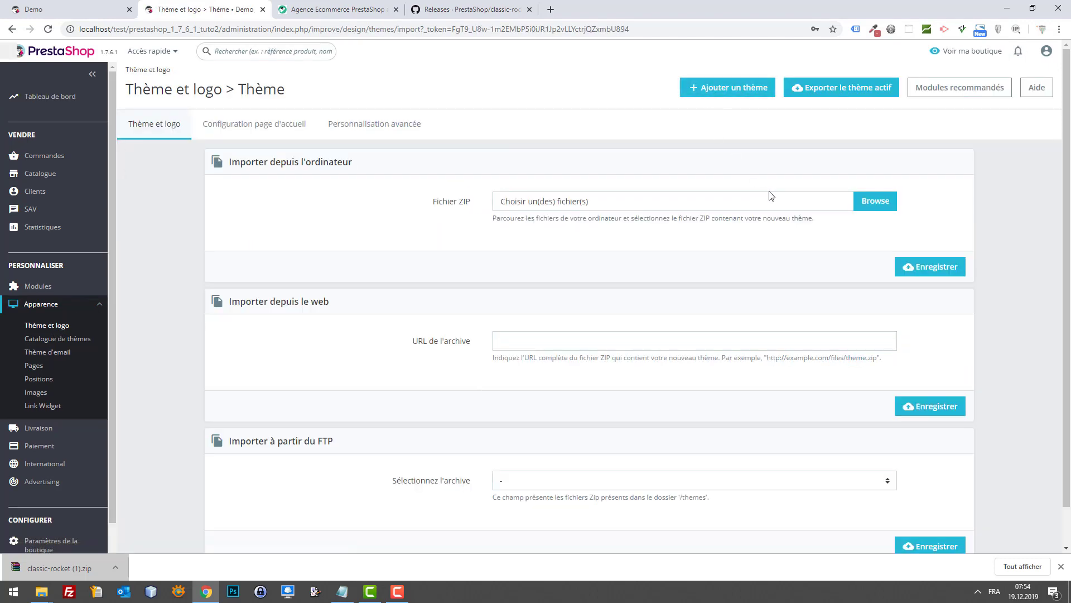
# Step: Upload classic-rocket (1).zip from the computer, which is rejected as the theme already exists
pyautogui.click(872, 199)
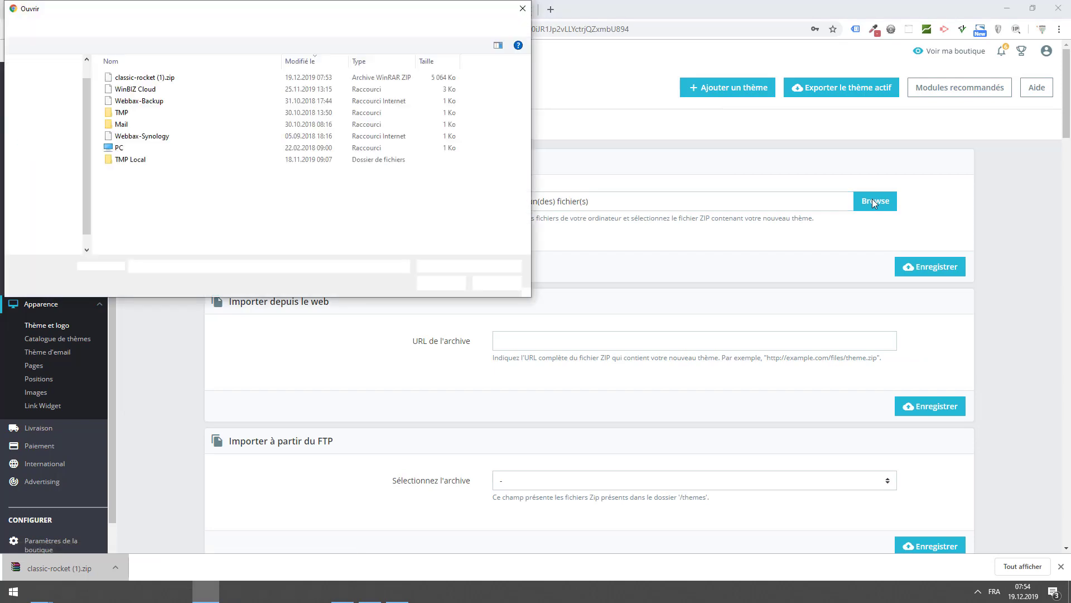
pyautogui.doubleClick(181, 80)
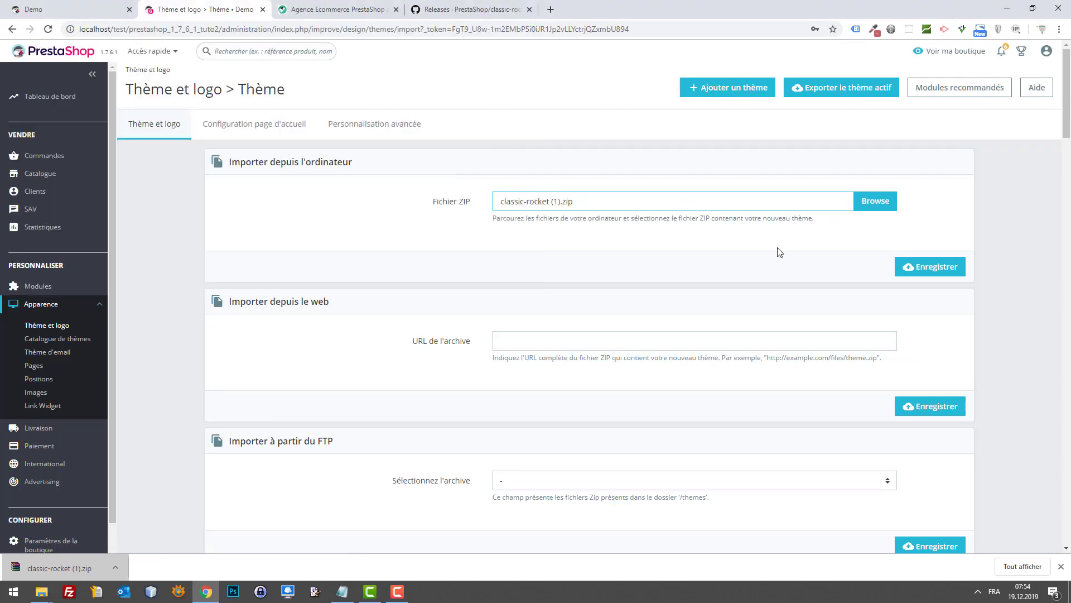
pyautogui.click(920, 268)
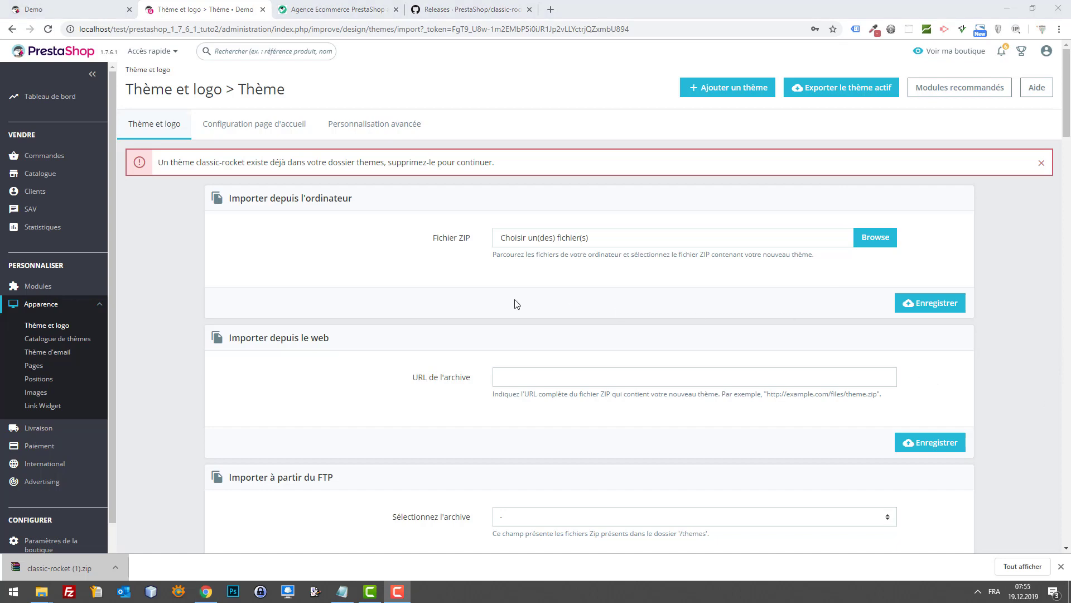
# Step: Delete the classic-rocket folder from the themes directory, then return to the PrestaShop theme page
pyautogui.moveTo(42, 592)
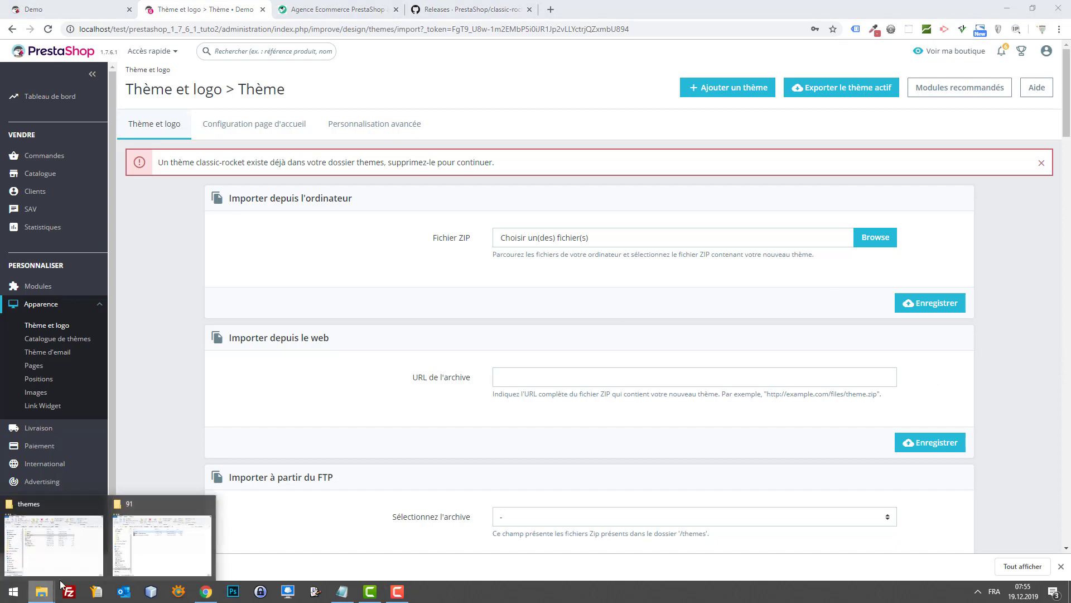
pyautogui.moveTo(149, 552)
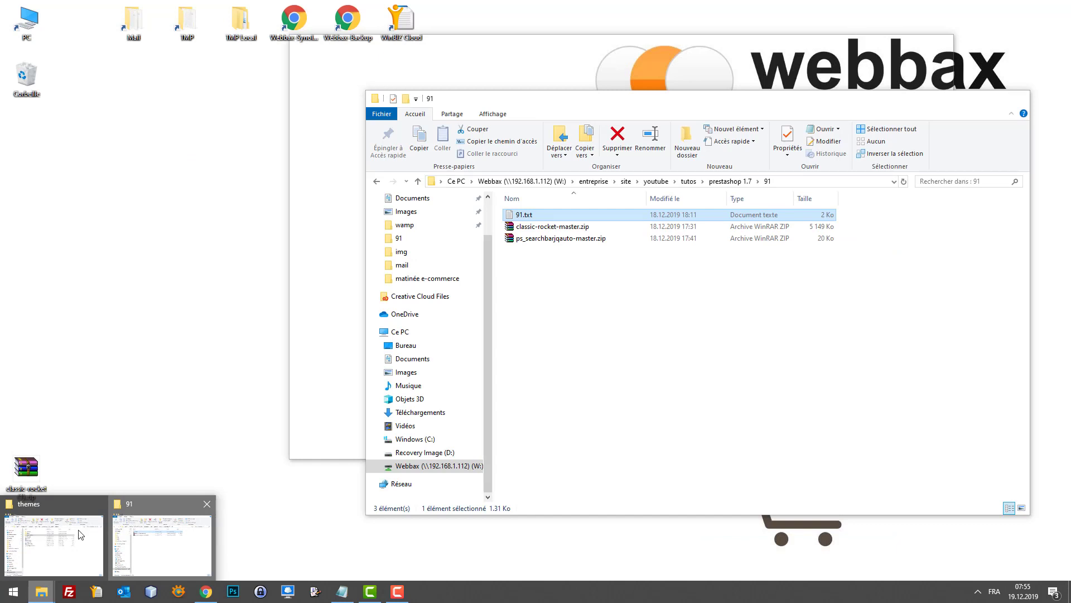
pyautogui.click(65, 527)
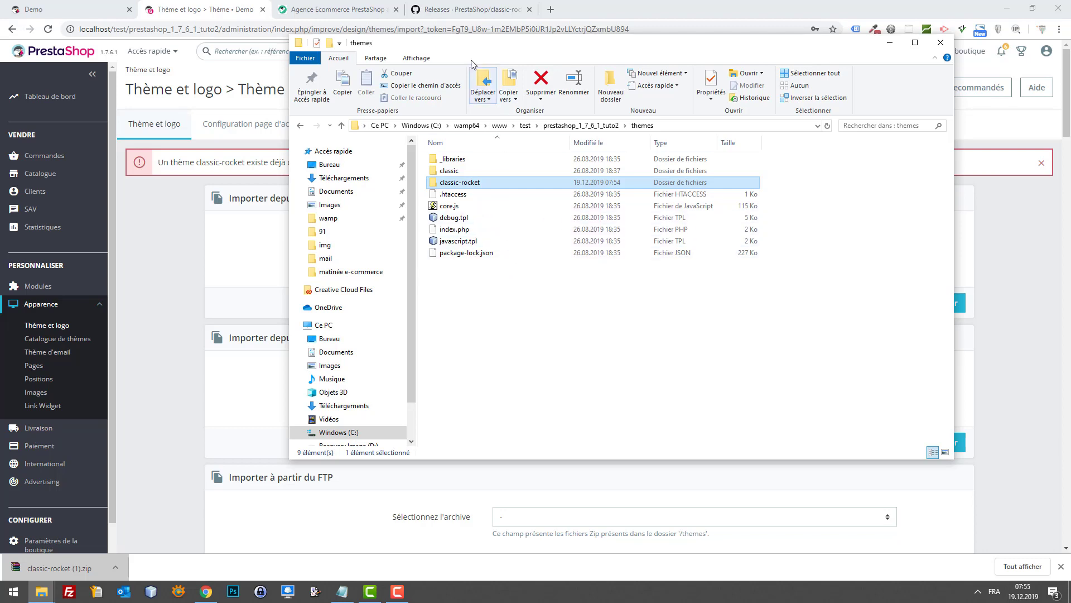
pyautogui.moveTo(472, 49); pyautogui.dragTo(510, 109)
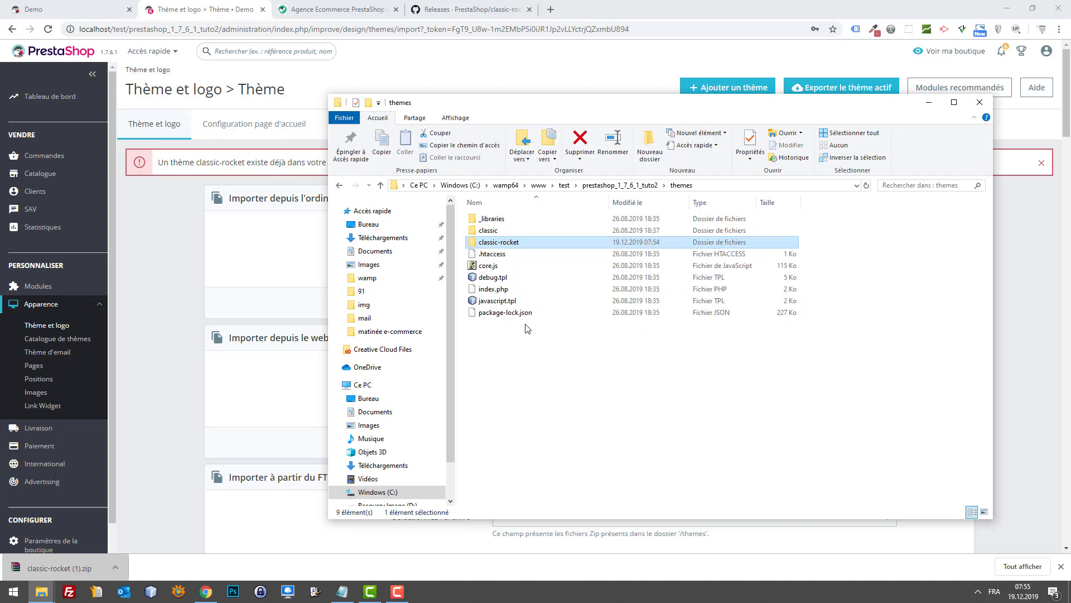
pyautogui.click(518, 265)
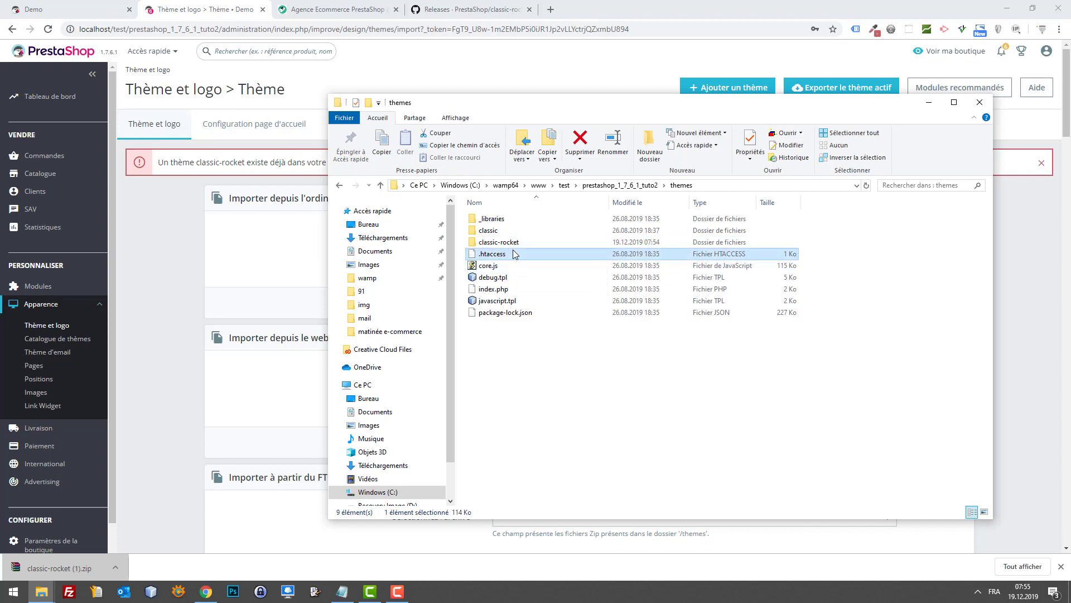
pyautogui.click(513, 242)
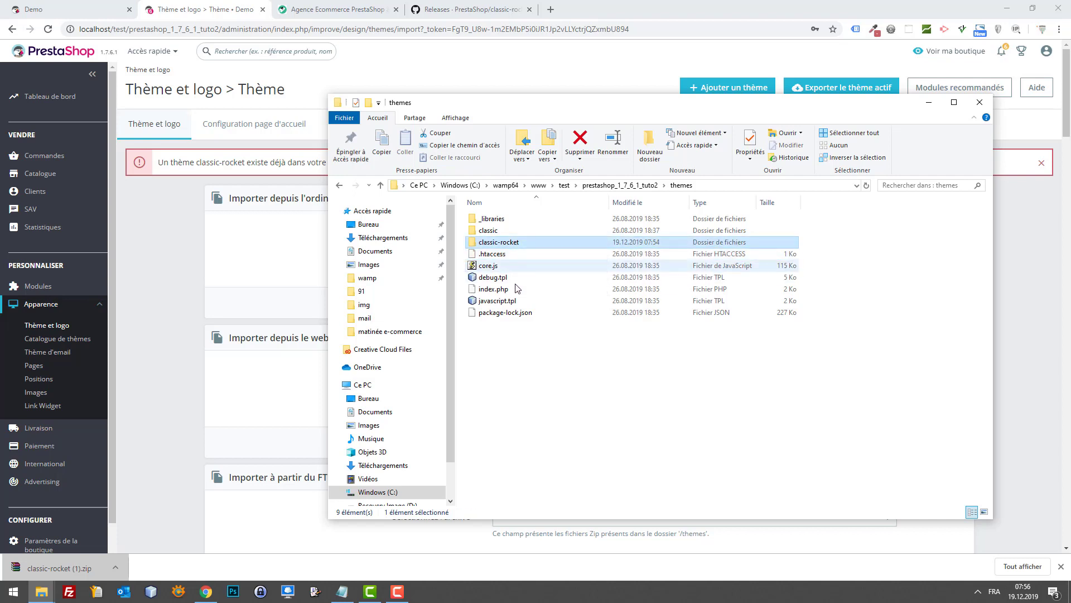
pyautogui.click(535, 350)
pyautogui.click(513, 244)
pyautogui.click(525, 329)
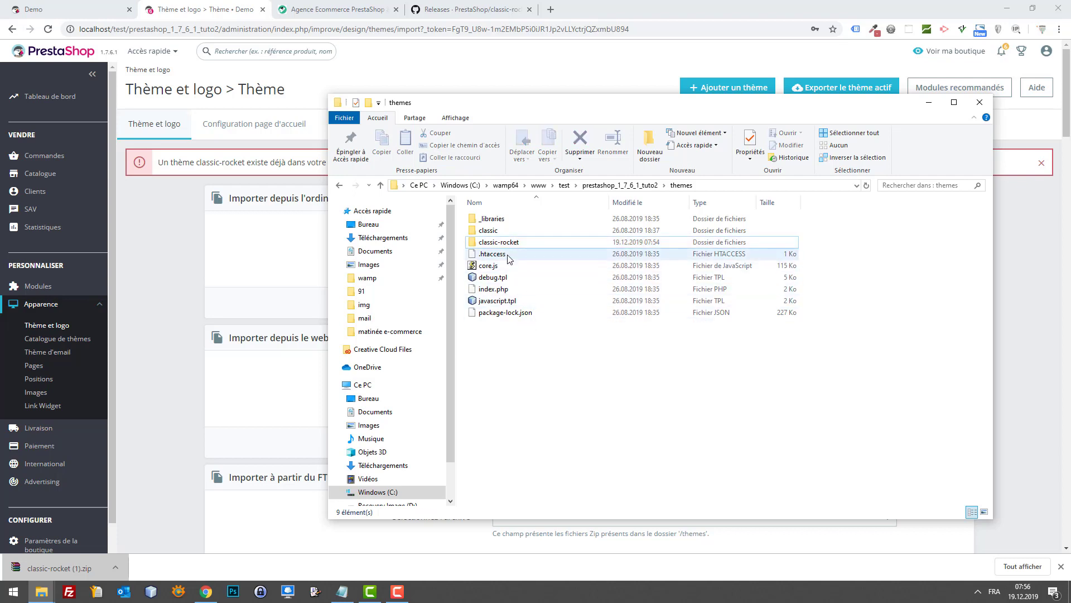
pyautogui.click(512, 245)
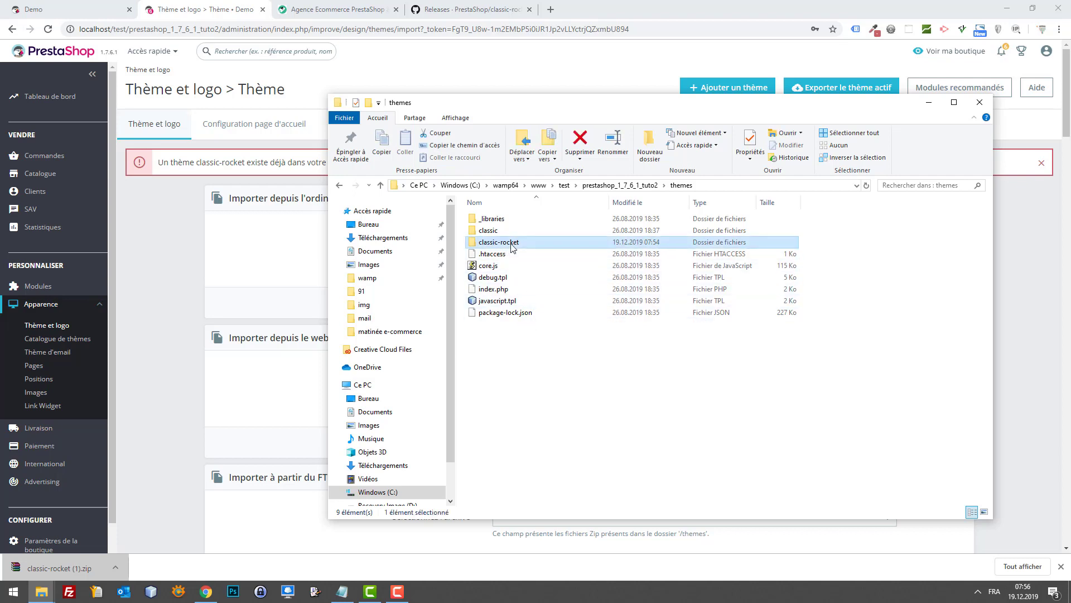
pyautogui.press('Delete')
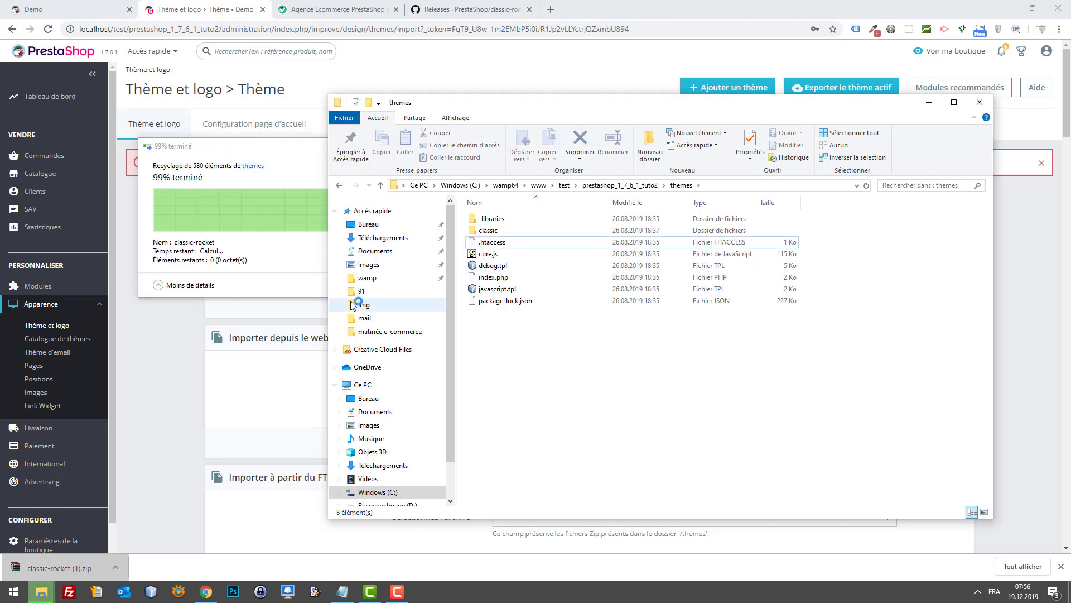
pyautogui.click(186, 305)
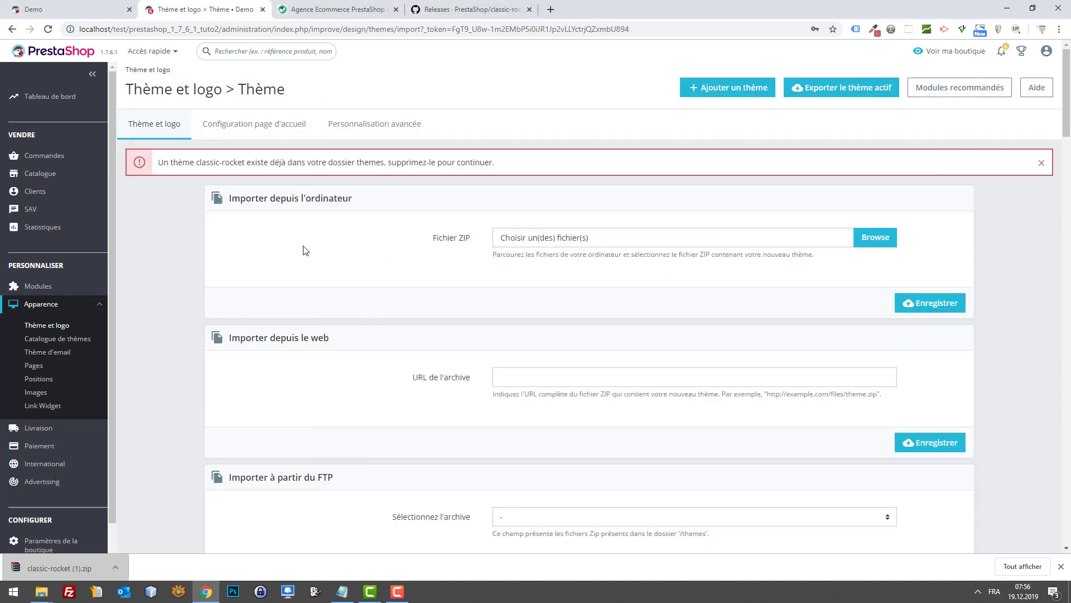
# Step: Upload classic-rocket (1).zip again, now listed as Version 1.0.0 beside classic
pyautogui.click(878, 241)
pyautogui.doubleClick(139, 78)
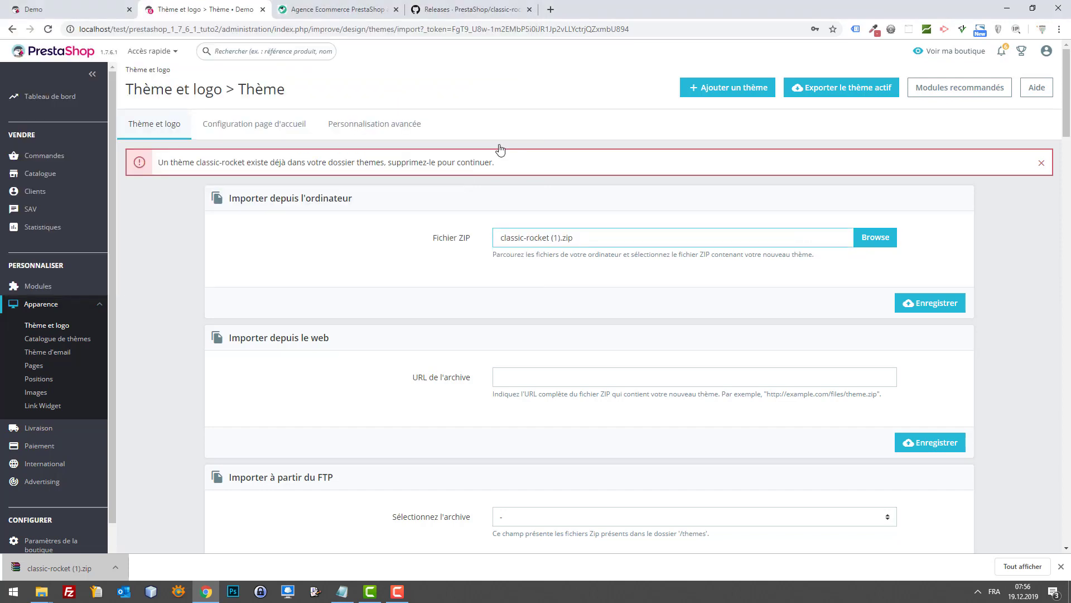
pyautogui.click(921, 307)
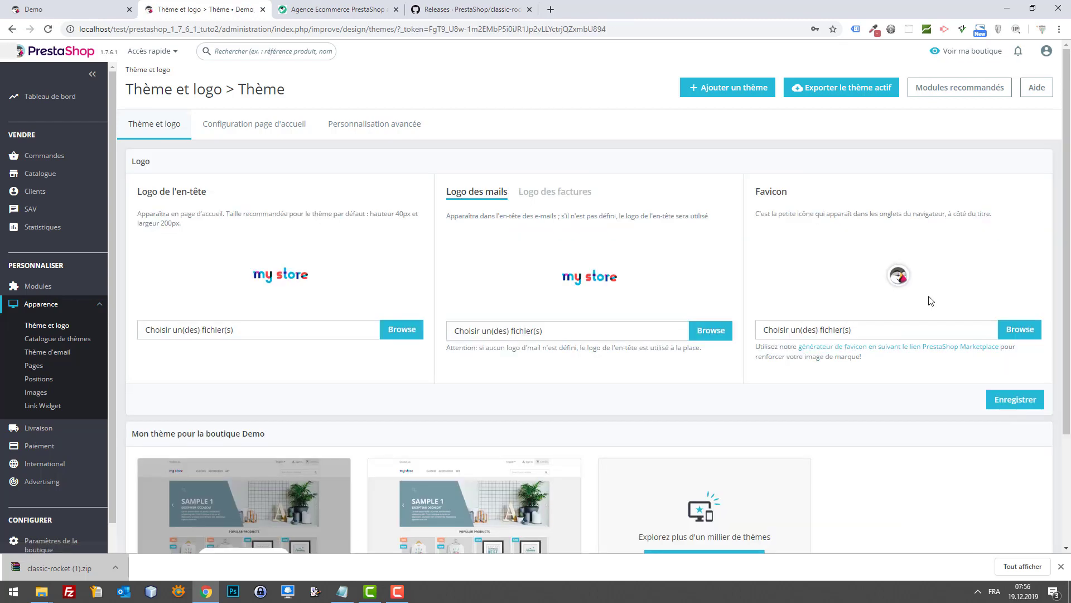
pyautogui.scroll(-3, 812, 280)
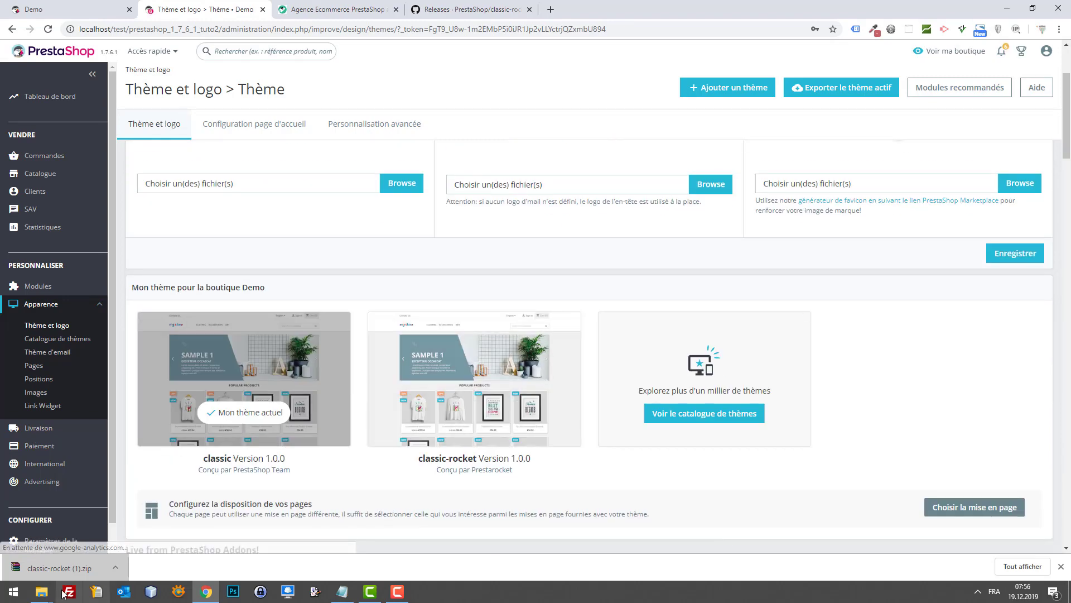
pyautogui.click(42, 591)
# Step: Check the newly installed classic-rocket folder in themes and open the downloaded zip
pyautogui.moveTo(144, 554)
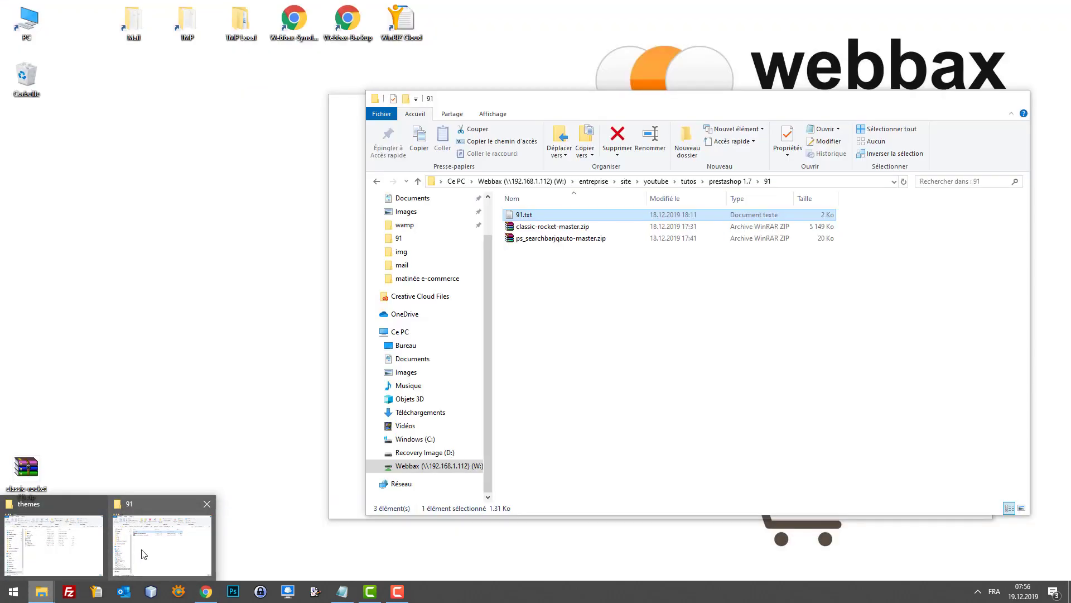
pyautogui.click(95, 550)
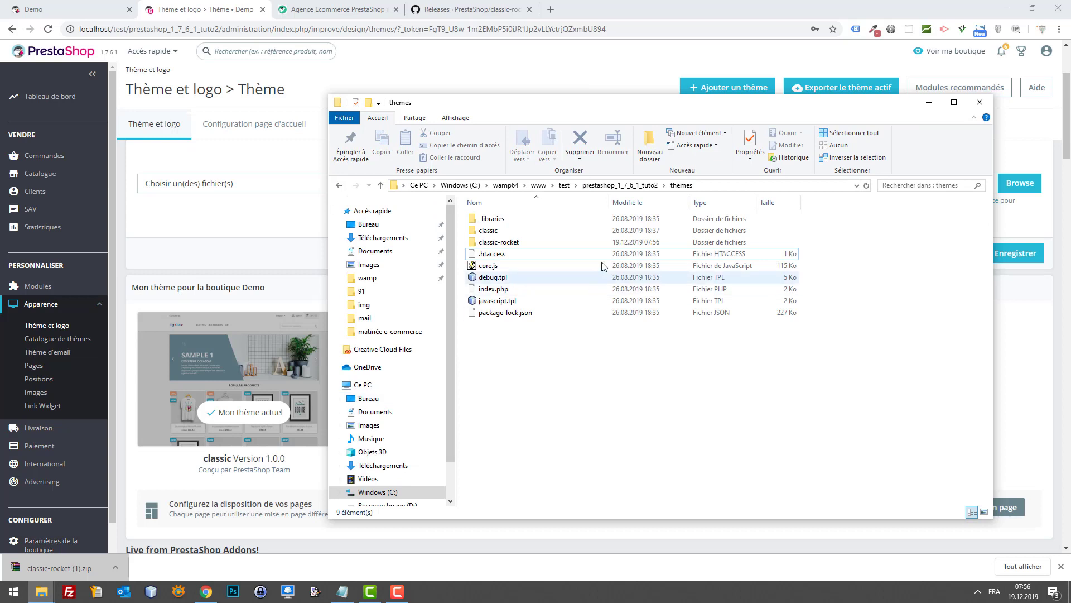
pyautogui.click(500, 243)
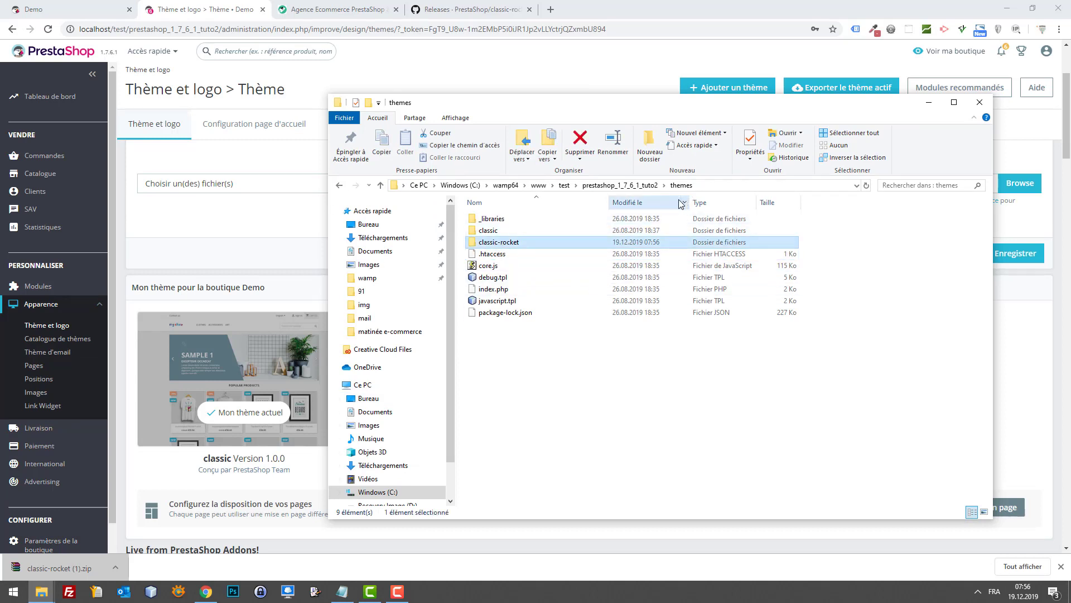
pyautogui.click(70, 569)
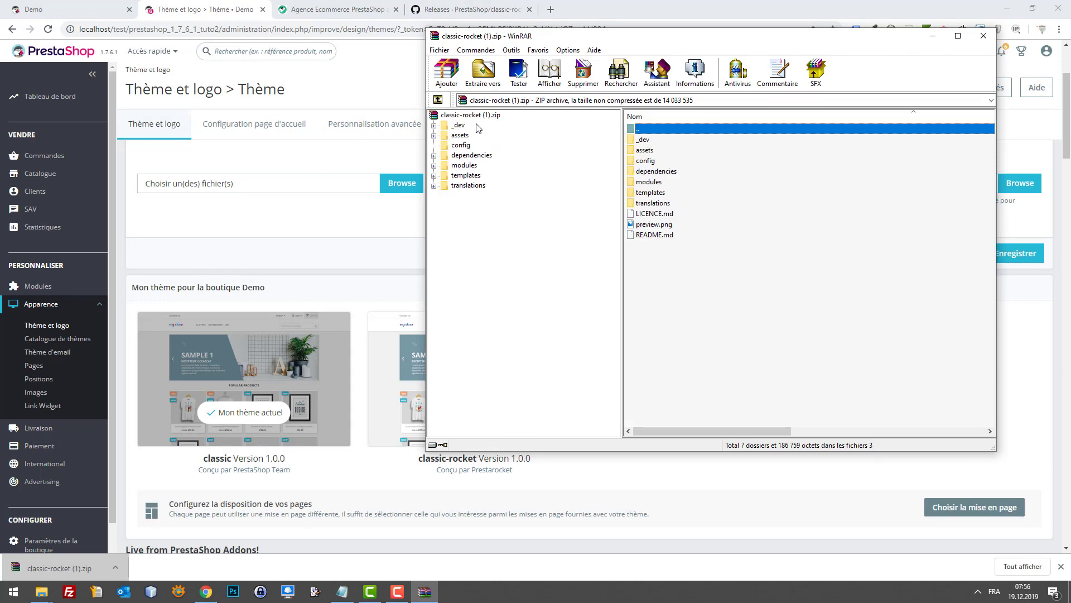
pyautogui.click(462, 115)
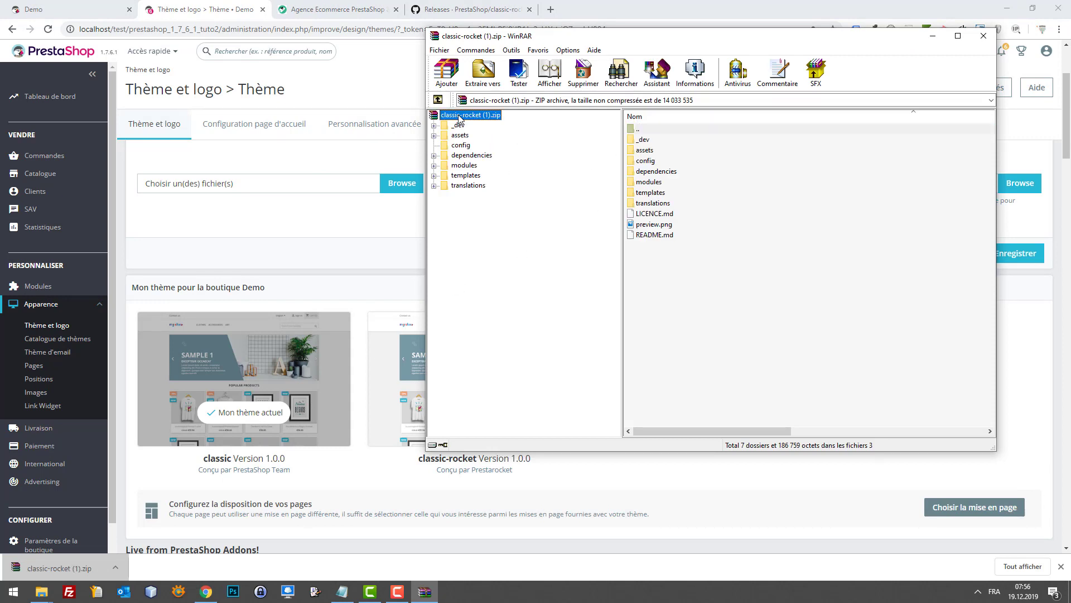
pyautogui.click(933, 36)
pyautogui.click(1007, 7)
# Step: Browse the classic-rocket (1).zip archive's templates folder in WinRAR, then minimize it
pyautogui.doubleClick(24, 467)
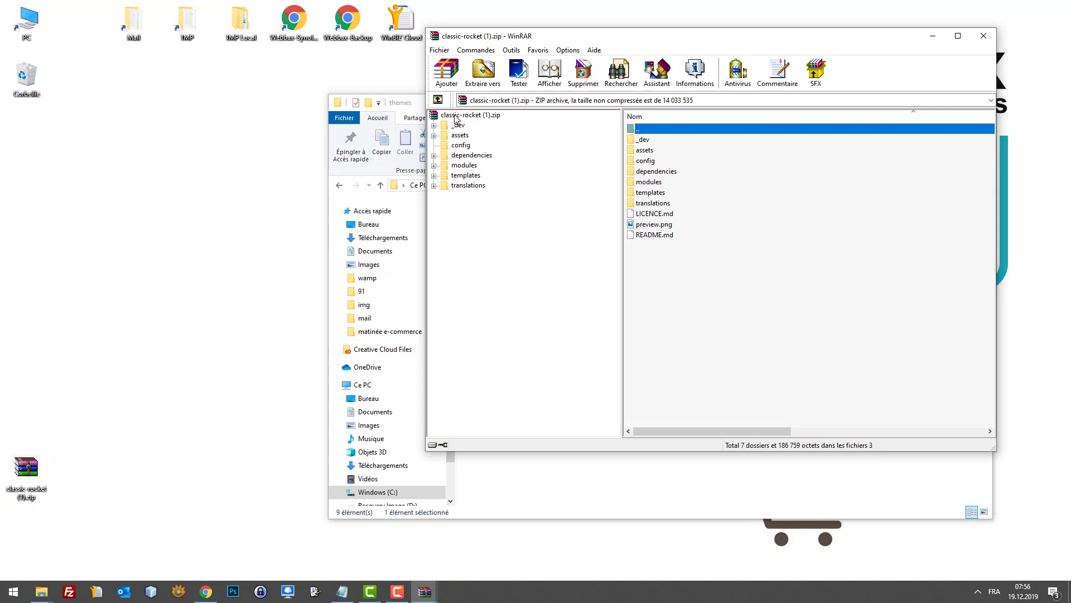
pyautogui.click(456, 116)
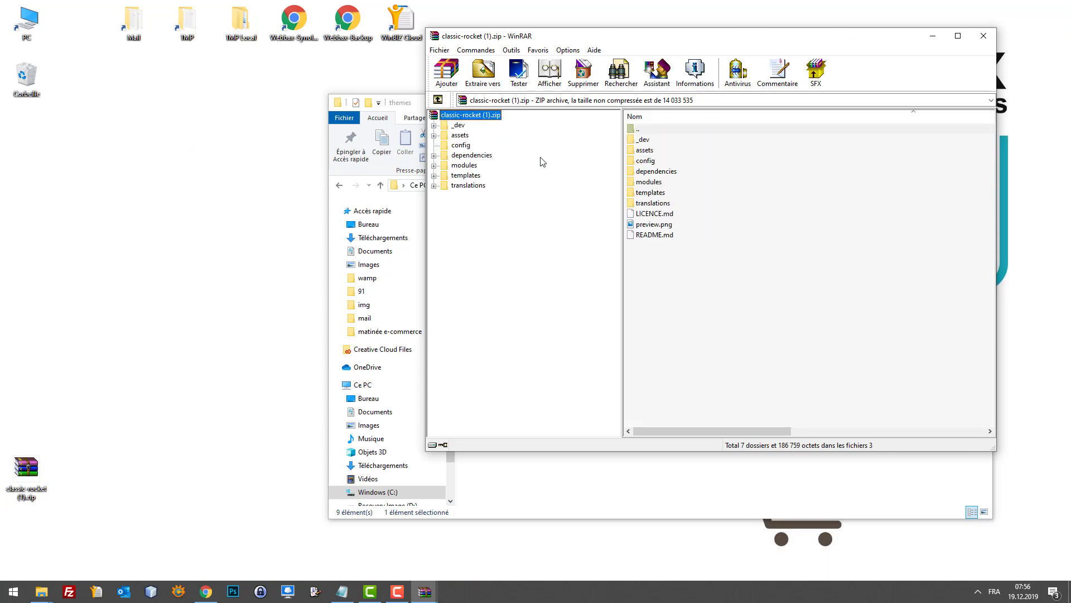
pyautogui.doubleClick(652, 196)
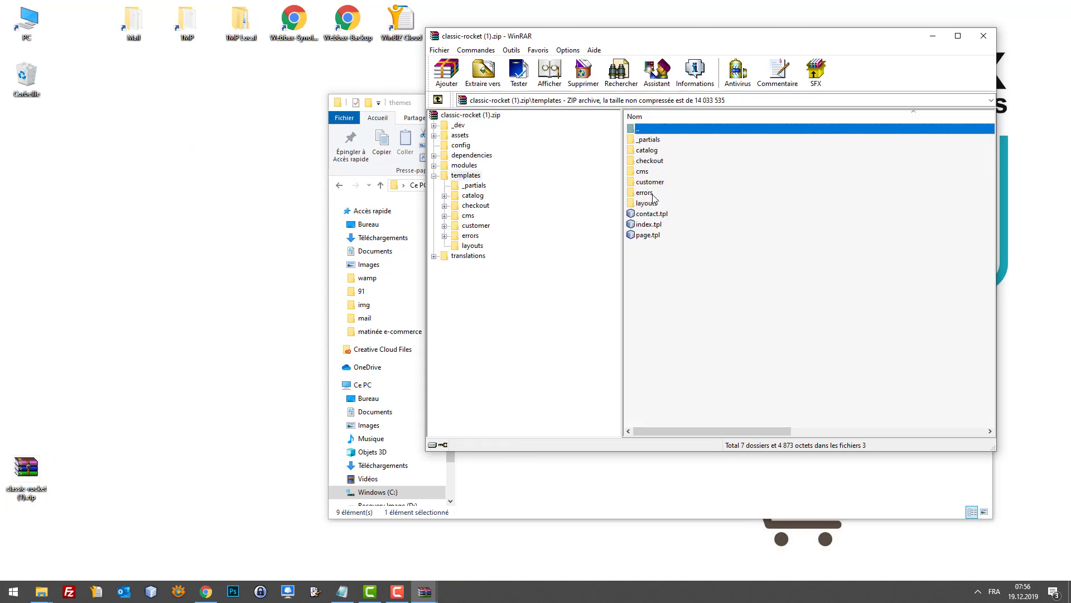
pyautogui.doubleClick(659, 131)
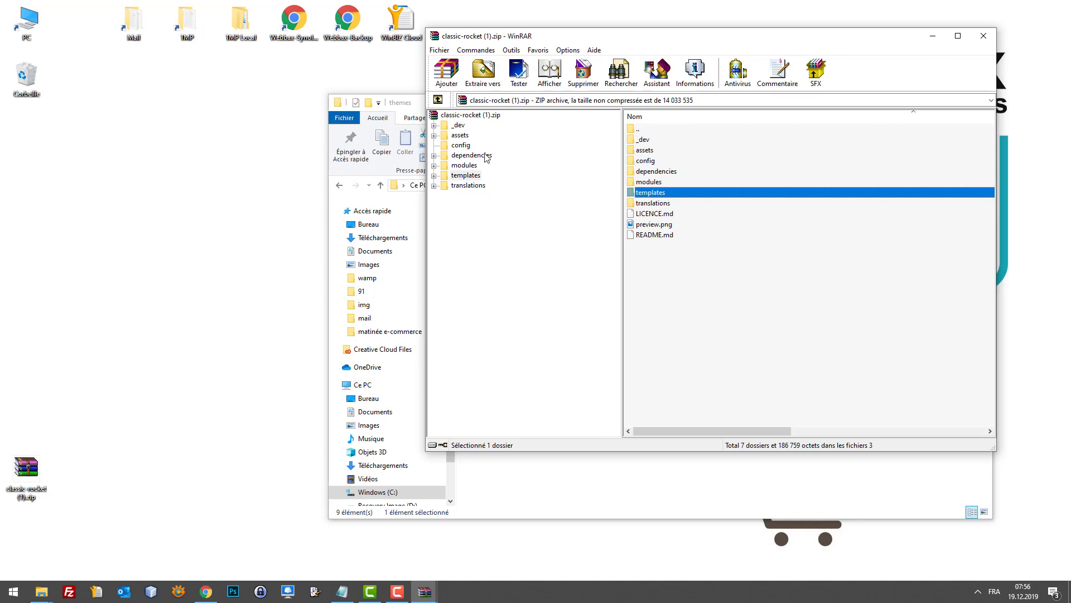
pyautogui.click(479, 117)
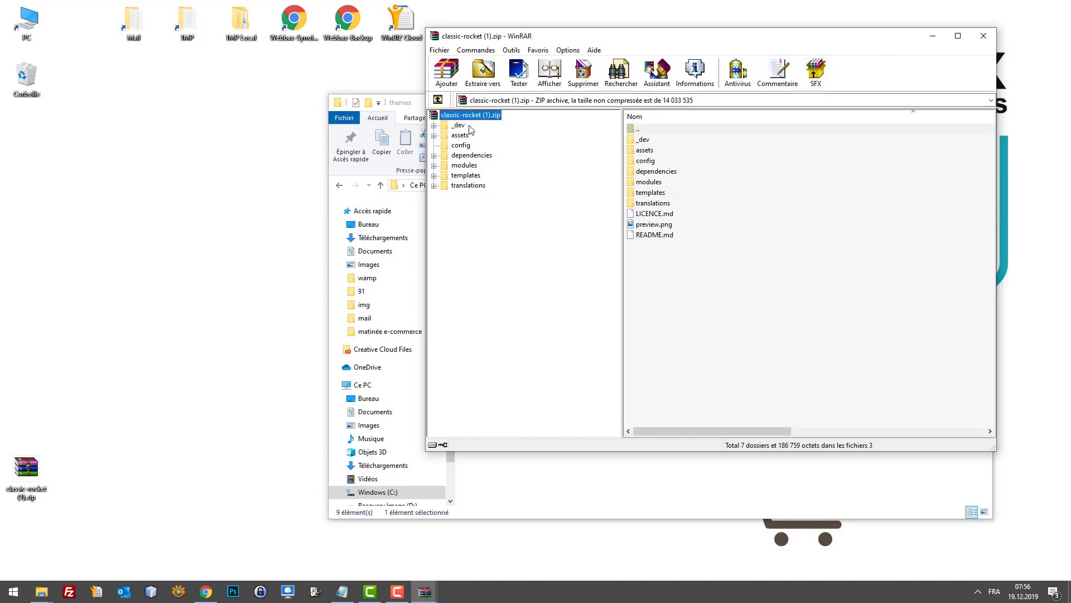
pyautogui.click(935, 35)
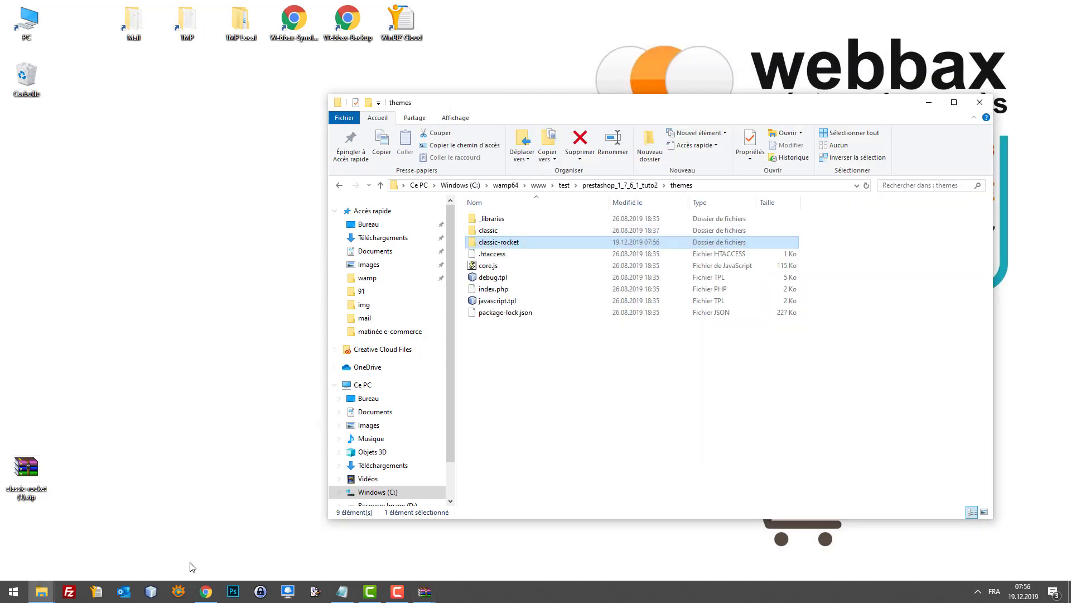
# Step: Activate classic-rocket with Utiliser ce thème and confirm with Oui
pyautogui.rightClick(202, 596)
pyautogui.click(202, 595)
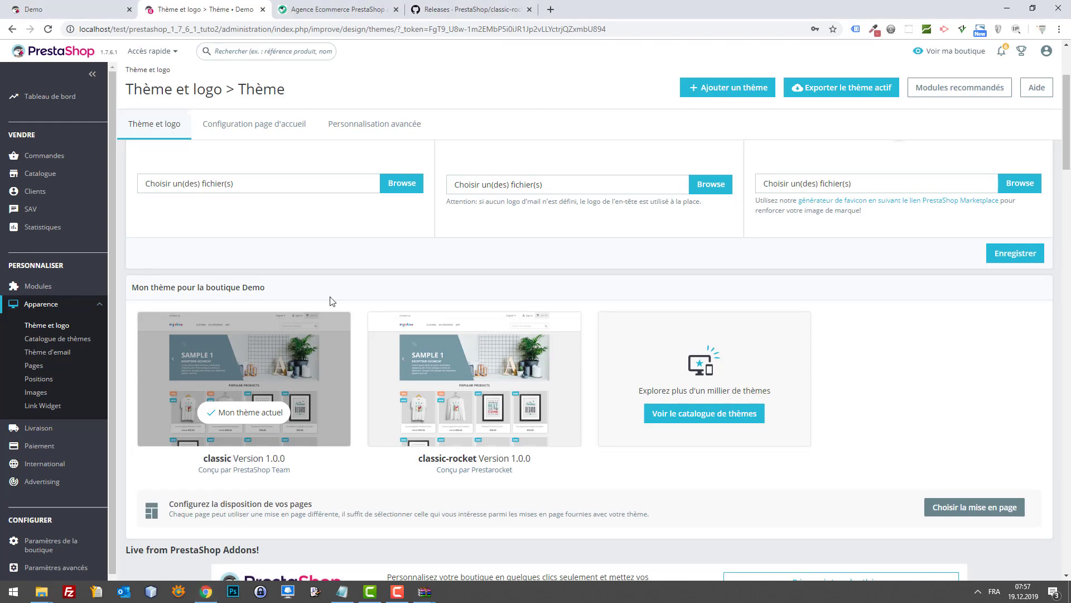
pyautogui.scroll(-2, 391, 235)
pyautogui.moveTo(460, 242)
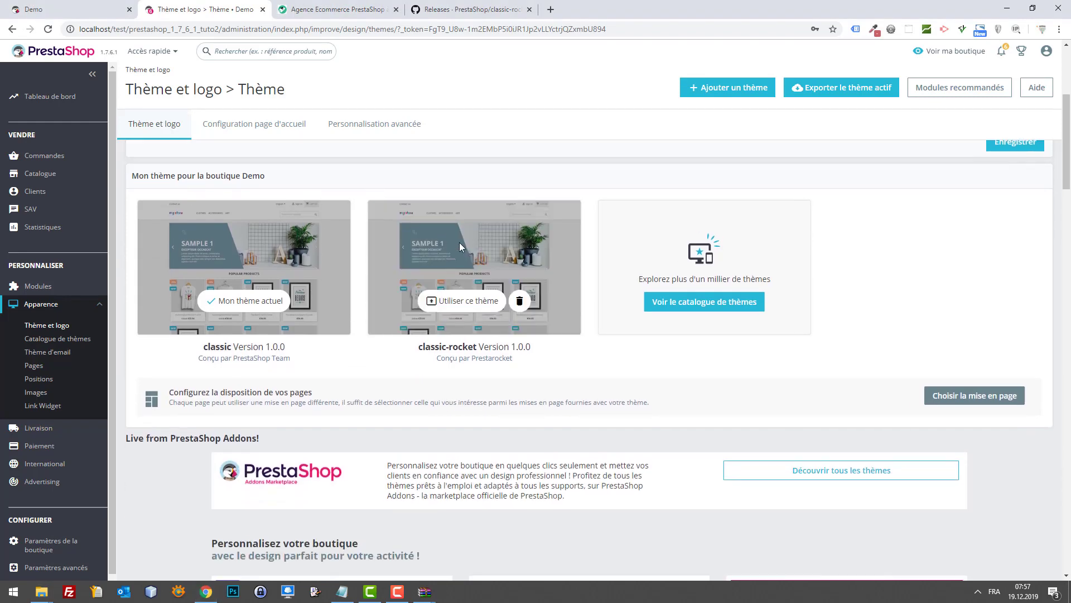
pyautogui.click(454, 305)
pyautogui.click(683, 118)
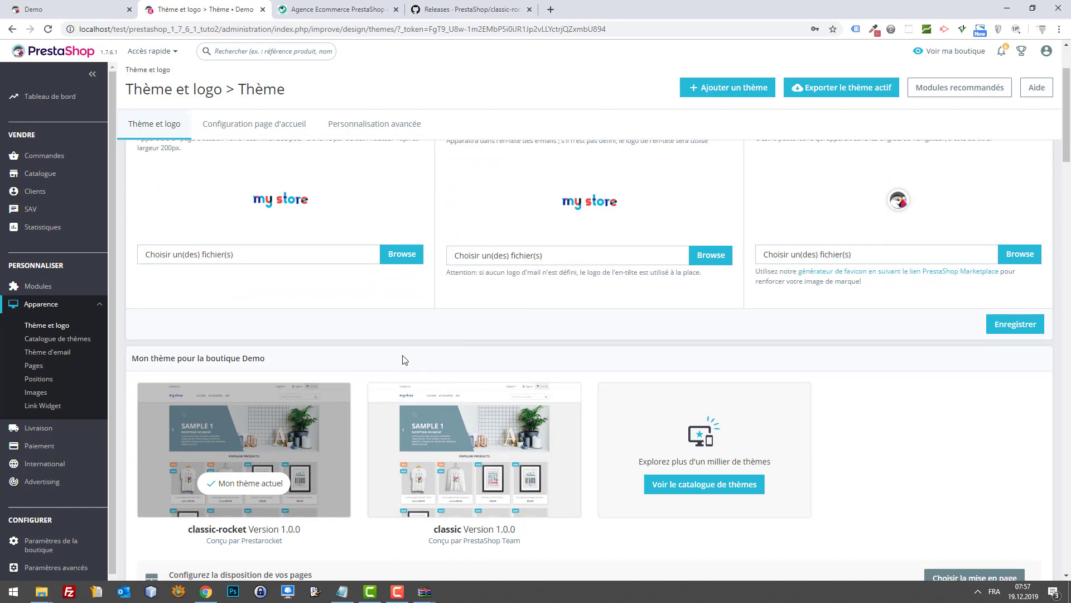
# Step: Review the classic-rocket GitHub repository and select 'classic-rocket' within its clone URL
pyautogui.click(457, 11)
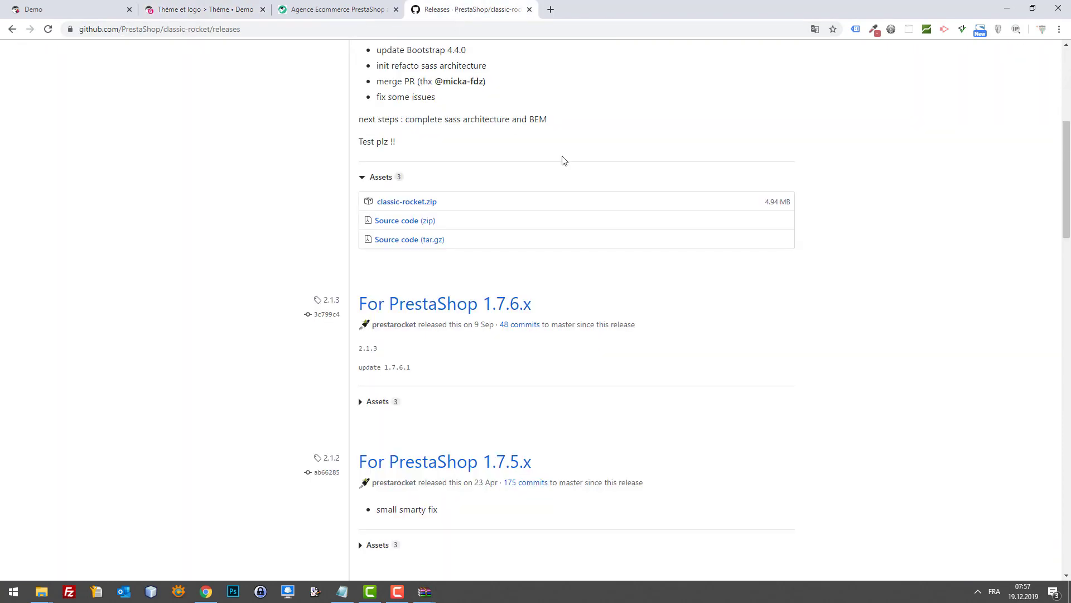
pyautogui.scroll(6, 563, 160)
pyautogui.click(16, 31)
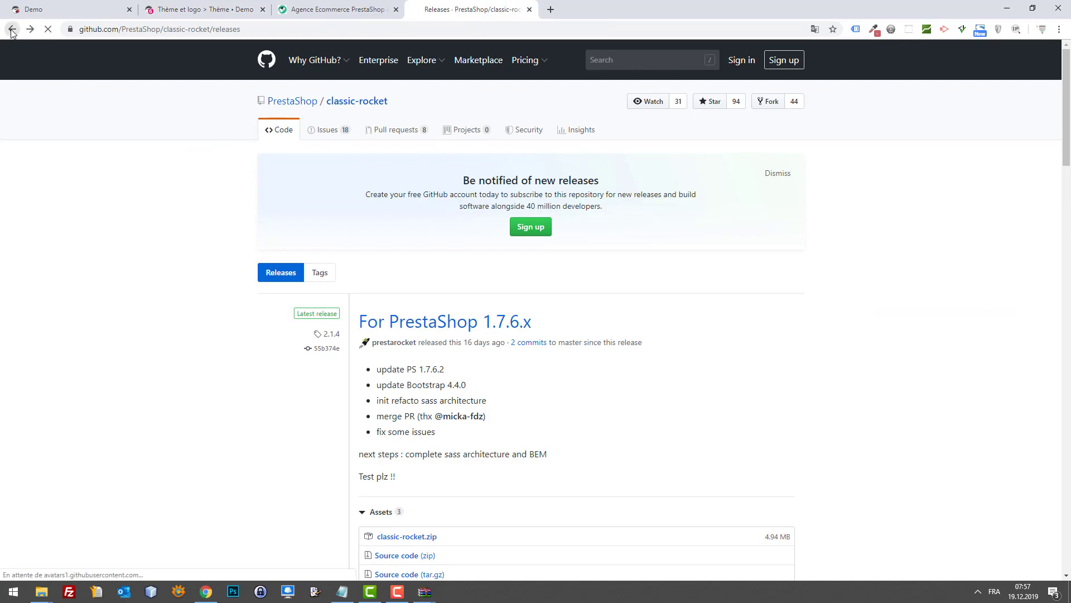
pyautogui.scroll(10, 696, 241)
pyautogui.scroll(15, 749, 239)
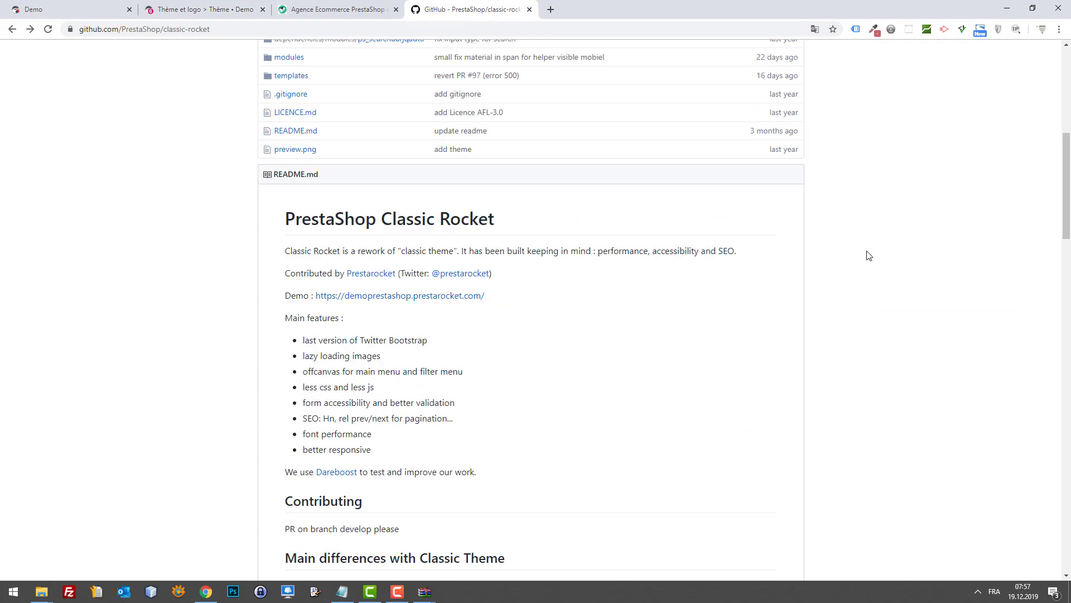
pyautogui.scroll(-2, 387, 277)
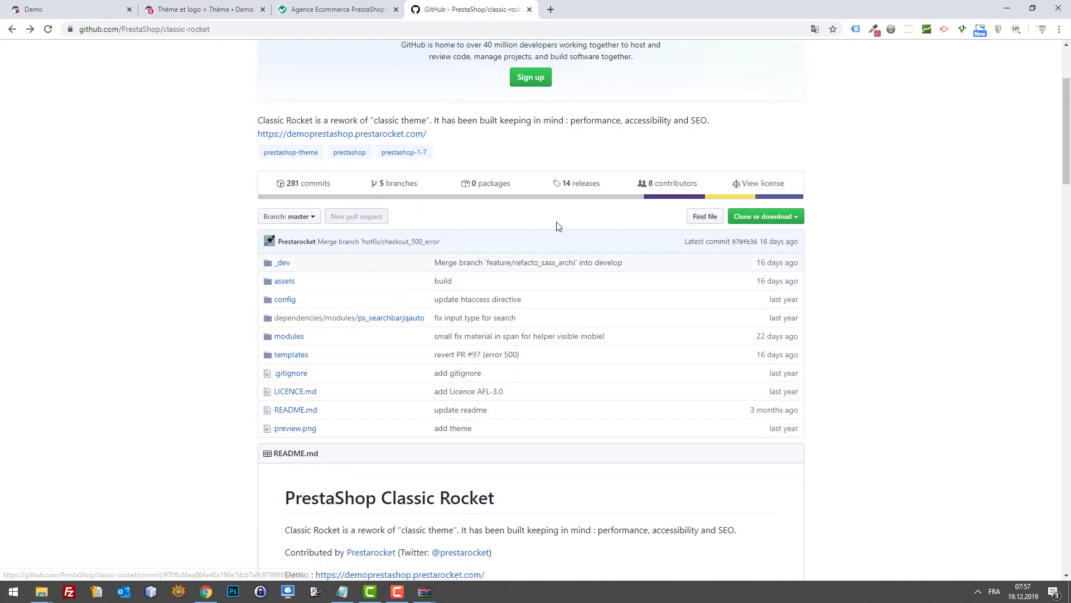
pyautogui.click(770, 222)
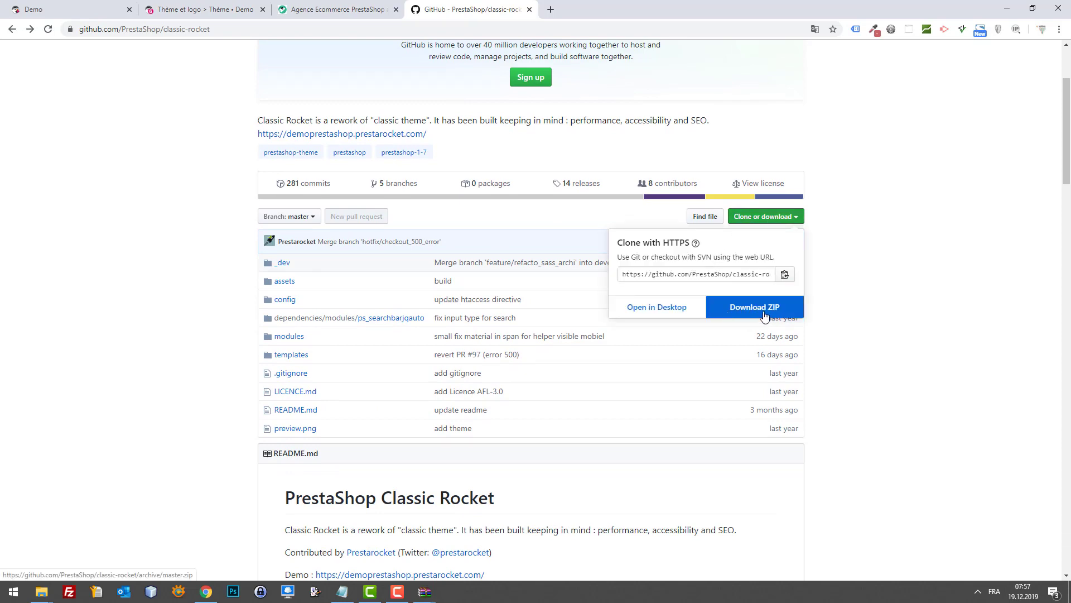
pyautogui.click(735, 275)
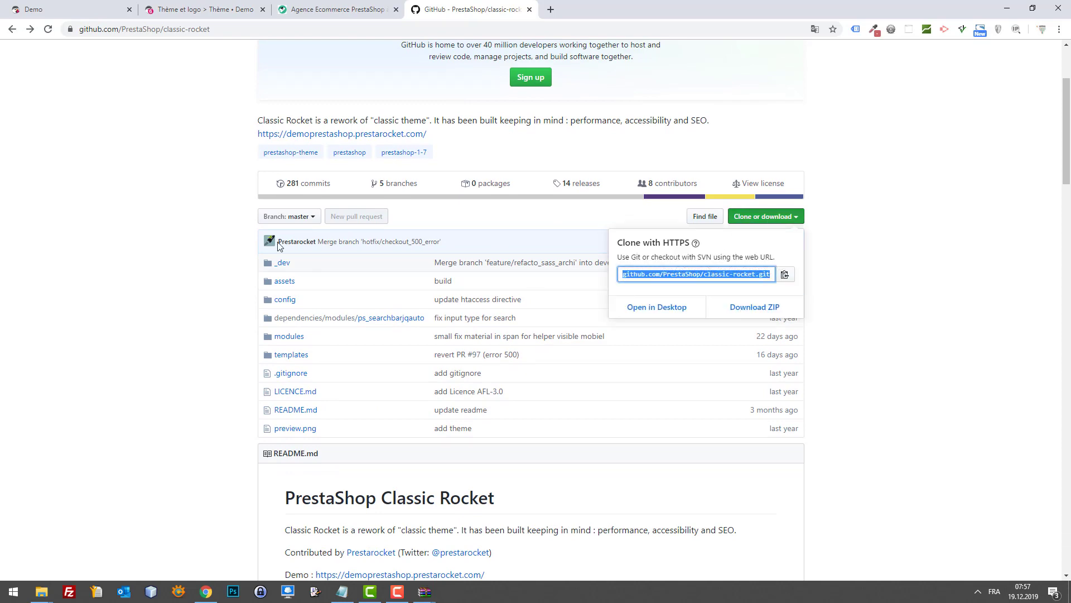
pyautogui.click(717, 277)
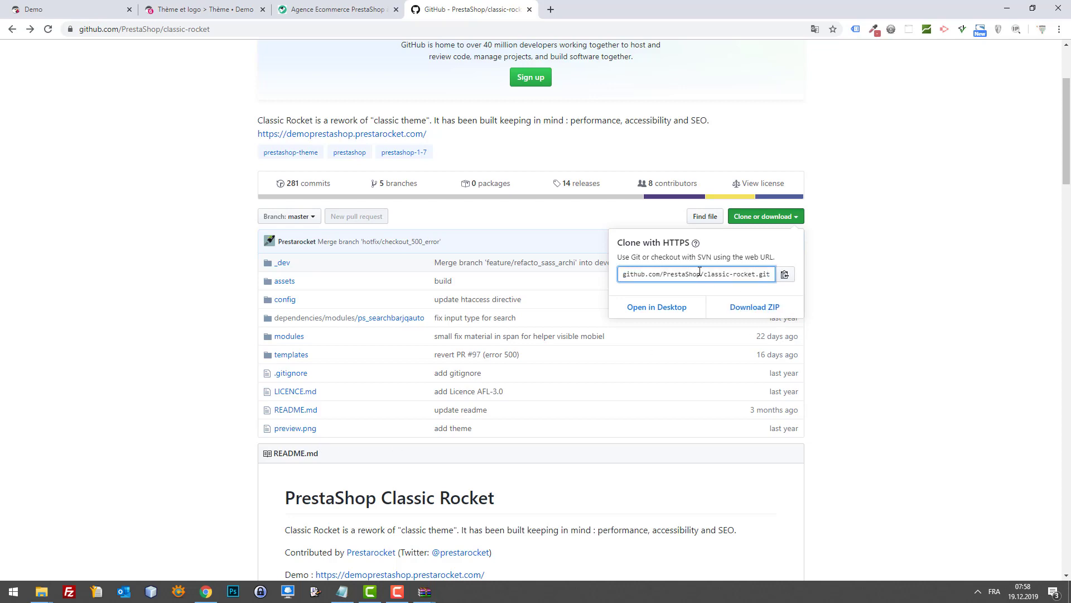
pyautogui.moveTo(705, 275); pyautogui.dragTo(755, 276)
pyautogui.click(829, 265)
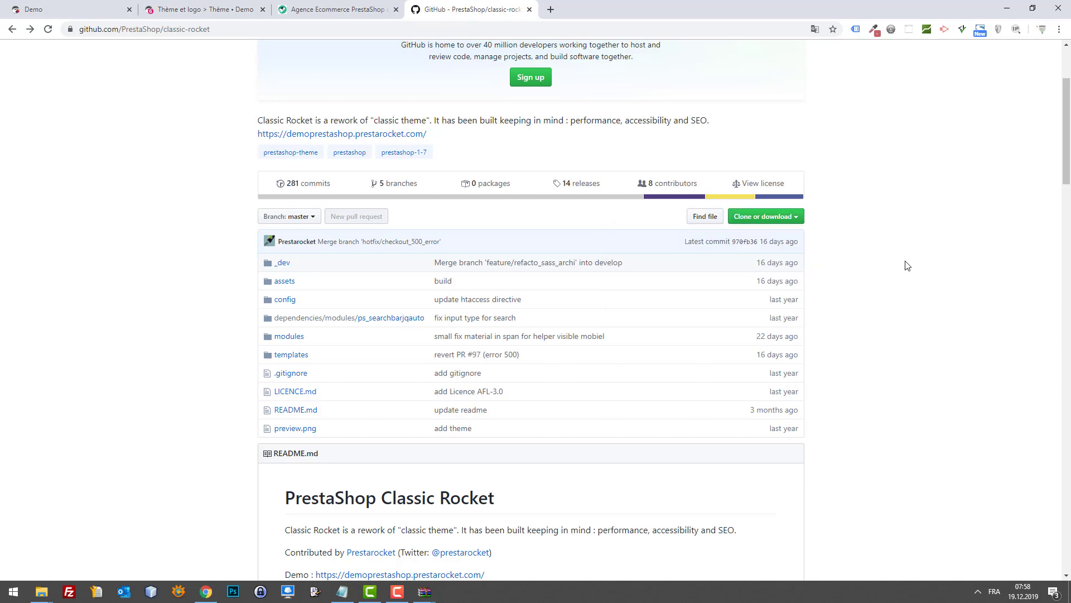
# Step: Load the ps_searchbarjqauto repository in a new tab from the pasted URL and skim it
pyautogui.click(41, 592)
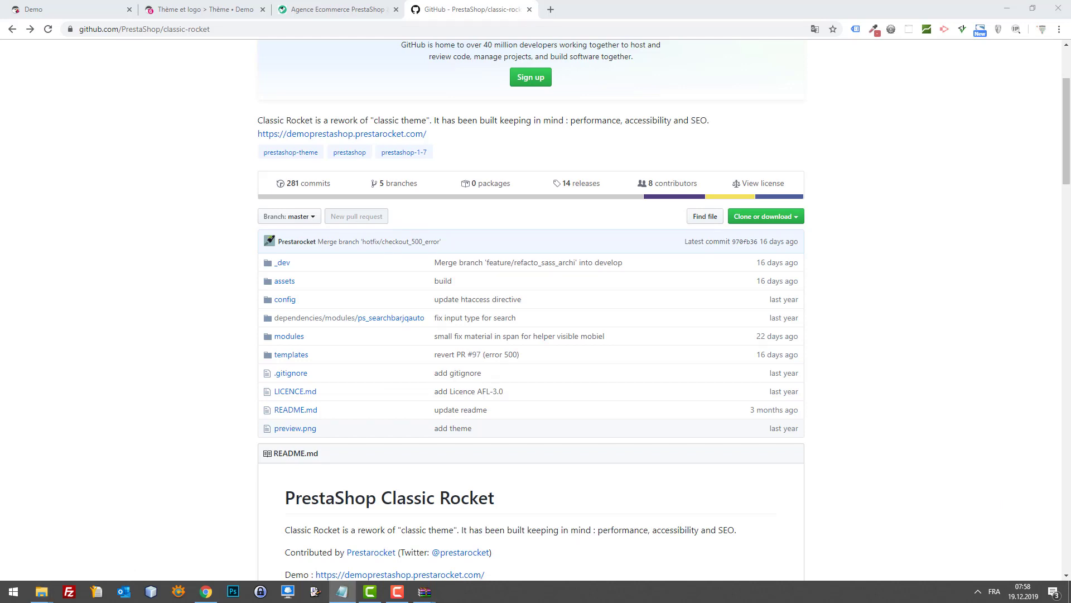
pyautogui.hotkey('ctrl', 't')
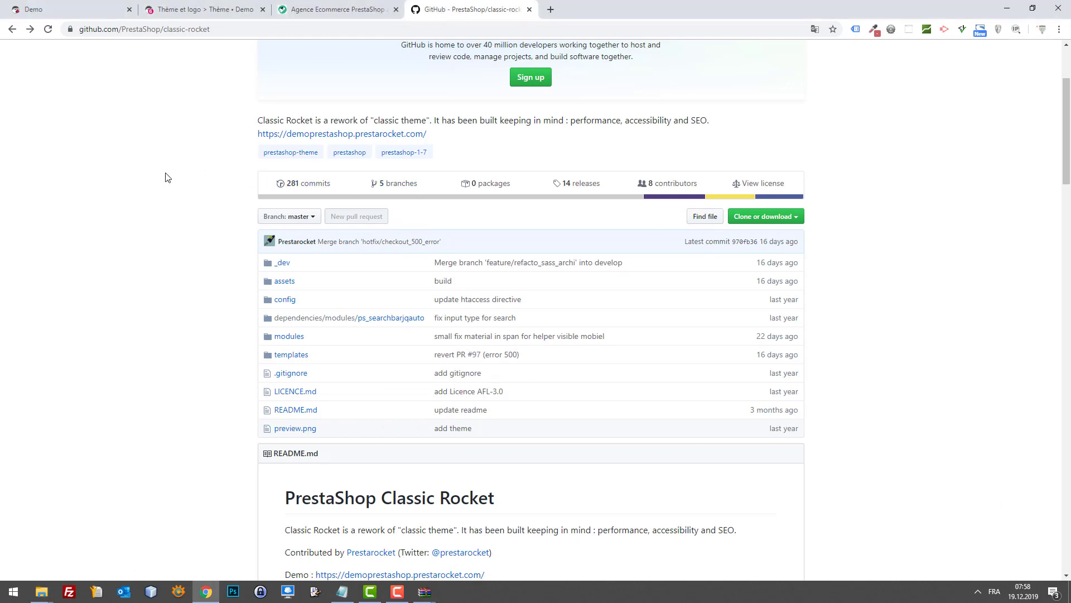
pyautogui.write('https://github.com/PrestaShop/ps_searchbarjqauto')
pyautogui.press('Return')
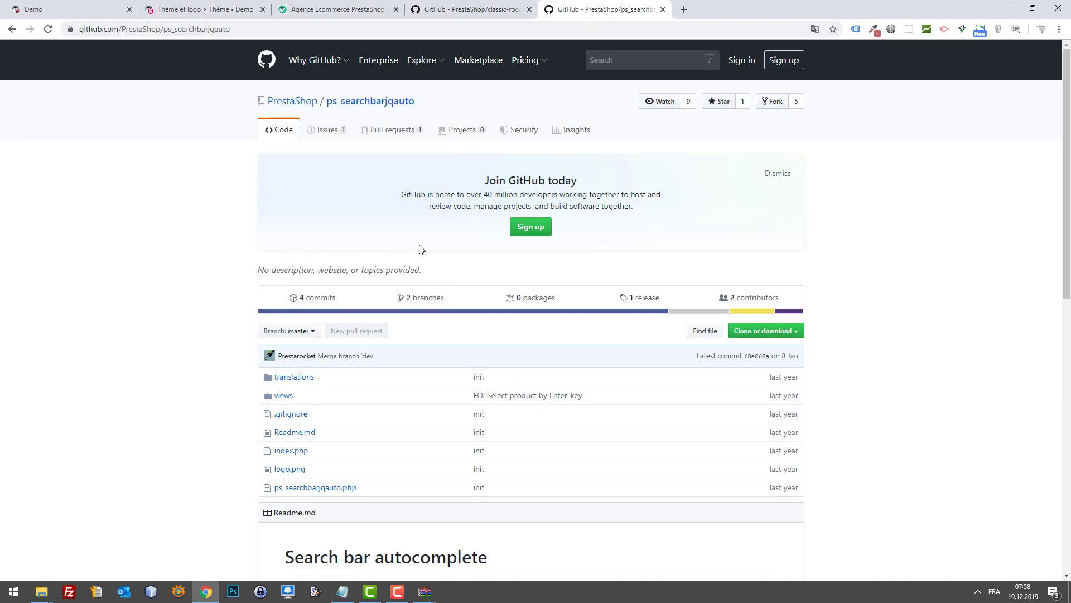
pyautogui.scroll(-3, 420, 249)
pyautogui.scroll(3, 437, 184)
# Step: Close the classic-rocket and ps_searchbarjqauto GitHub pages and return to the theme settings
pyautogui.click(497, 5)
pyautogui.scroll(-4, 555, 186)
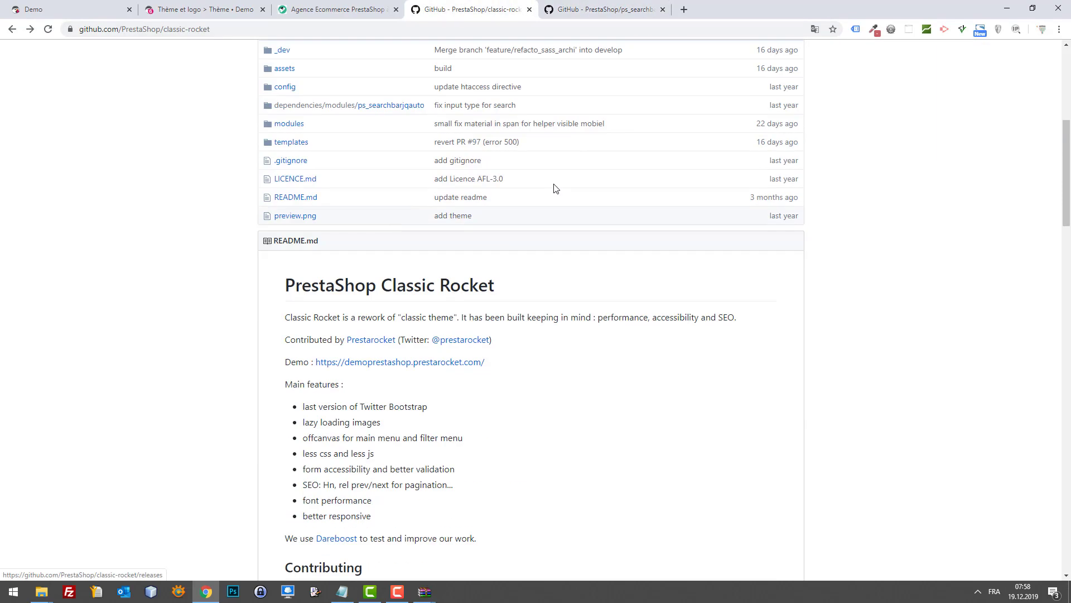
pyautogui.scroll(5, 540, 115)
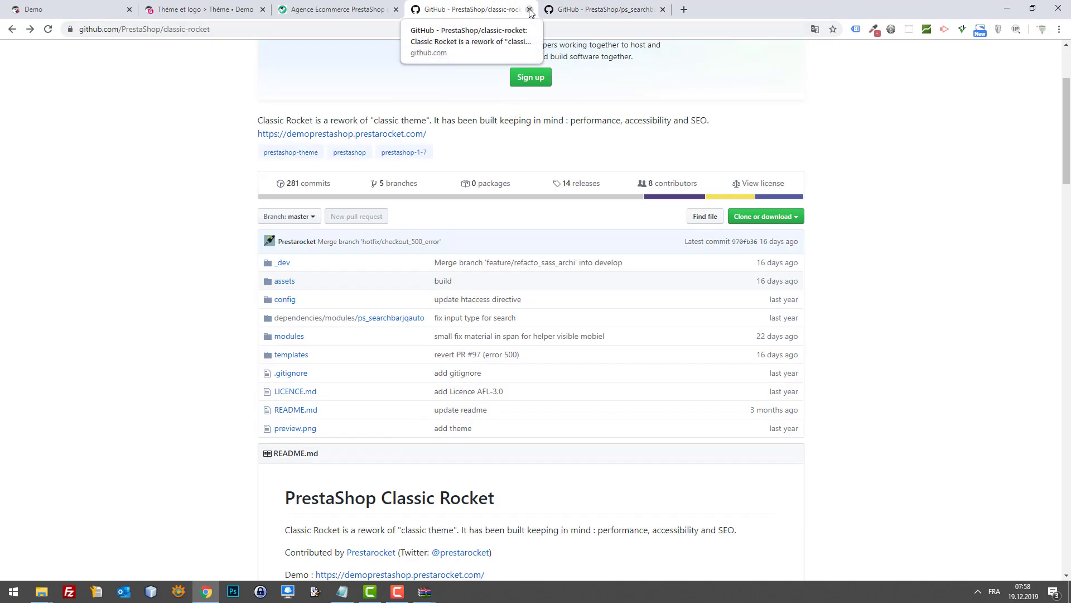
pyautogui.click(530, 9)
pyautogui.click(530, 9)
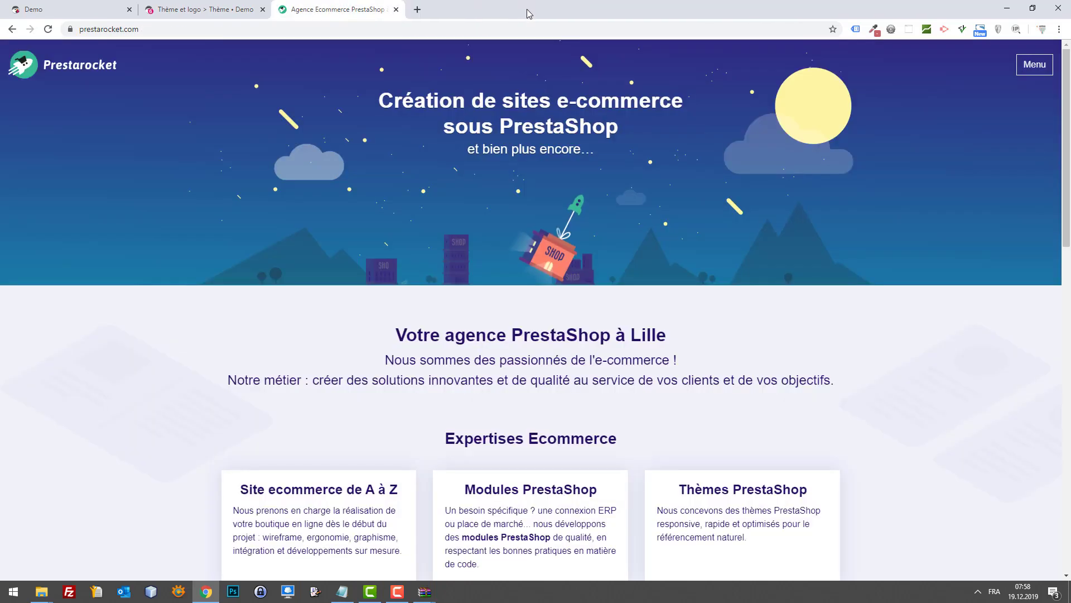
pyautogui.click(235, 8)
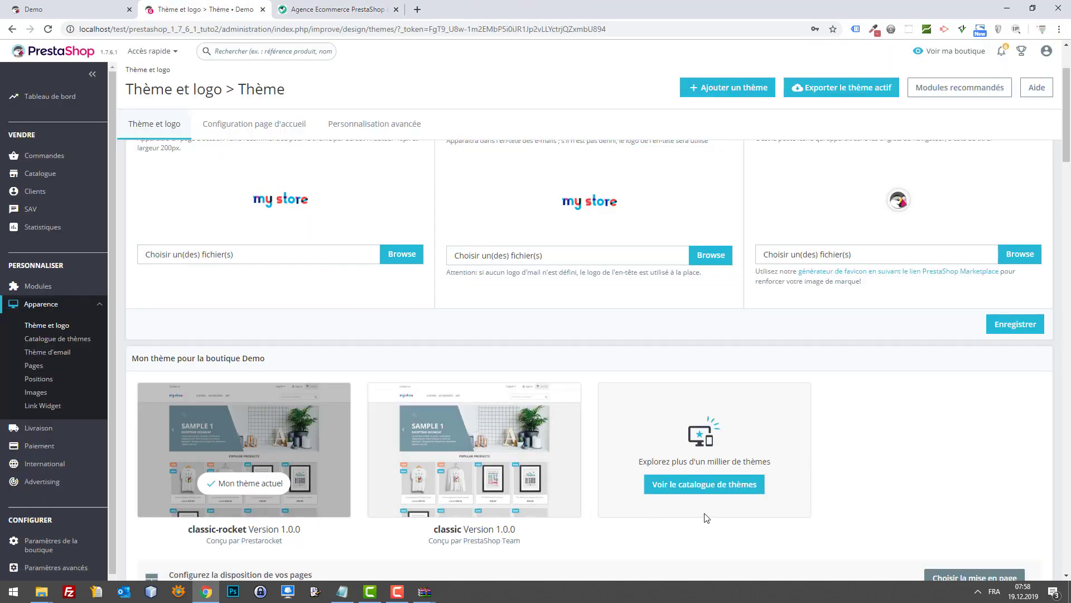
# Step: Open the local store front from the shop's base URL in a tab beside the first Demo
pyautogui.moveTo(221, 29); pyautogui.dragTo(11, 23)
pyautogui.hotkey('ctrl', 'c')
pyautogui.hotkey('ctrl', 't')
pyautogui.hotkey('ctrl', 'v')
pyautogui.press('Return')
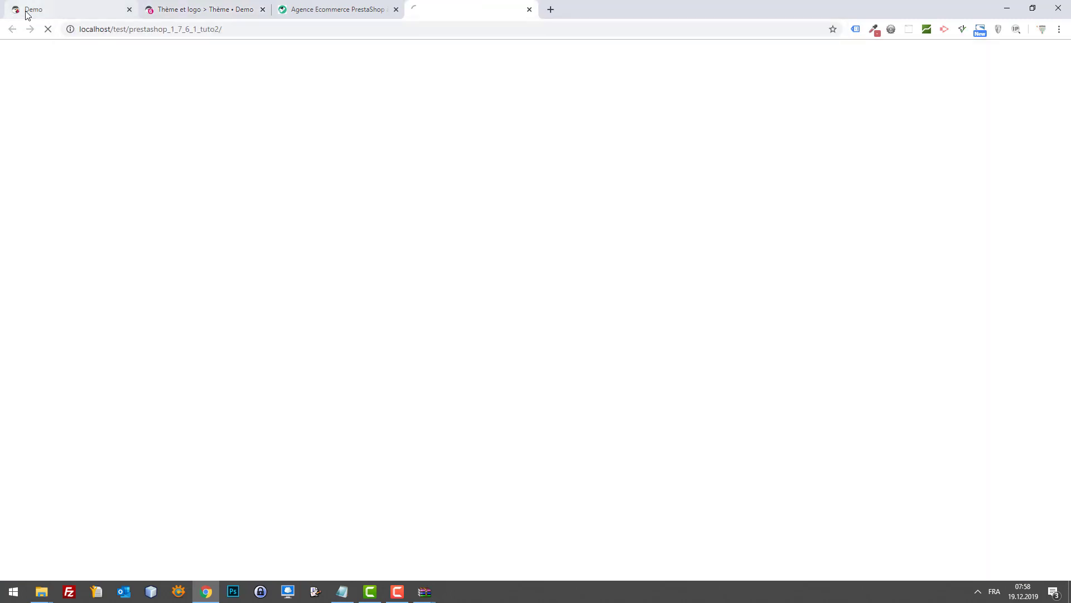
pyautogui.moveTo(506, 11); pyautogui.dragTo(245, 7)
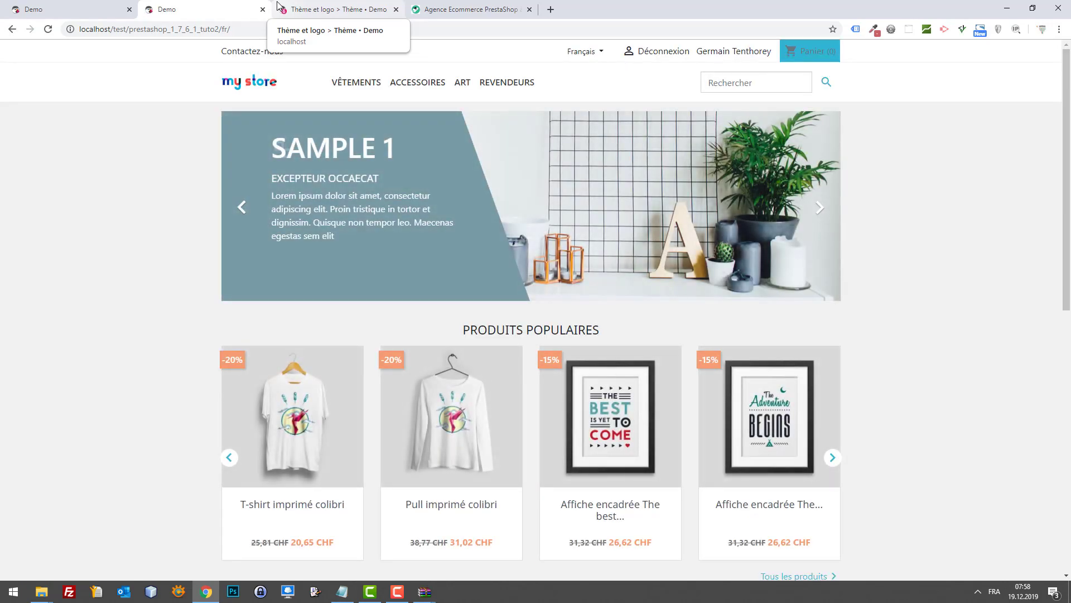
pyautogui.scroll(-2, 178, 160)
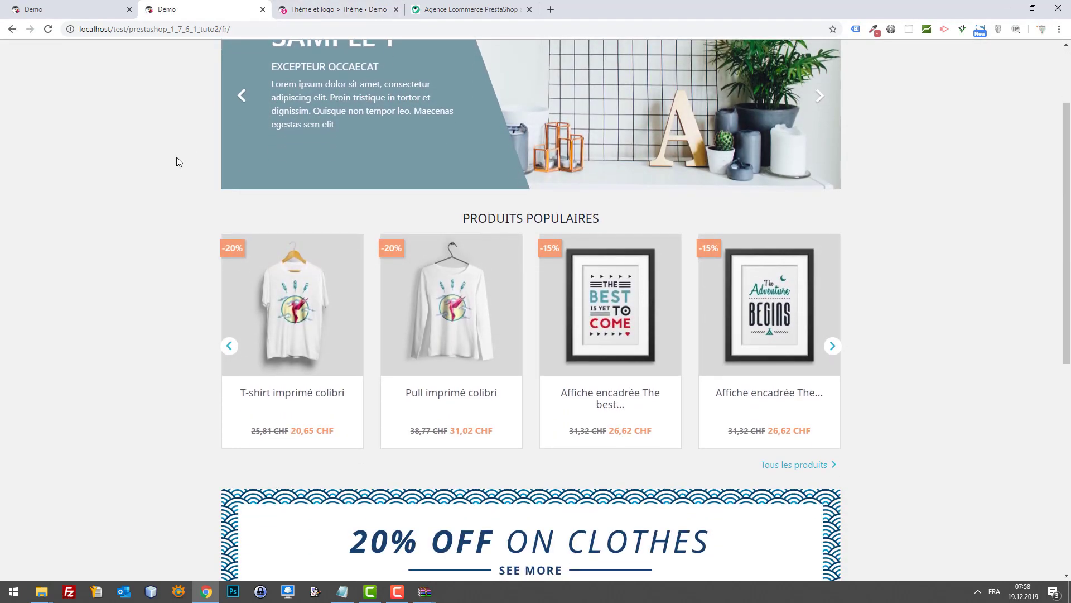
# Step: Record the store front's network loading over several reloads: 28 requests, 1.8 MB, 1.40 s load
pyautogui.press('F12')
pyautogui.press('F5')
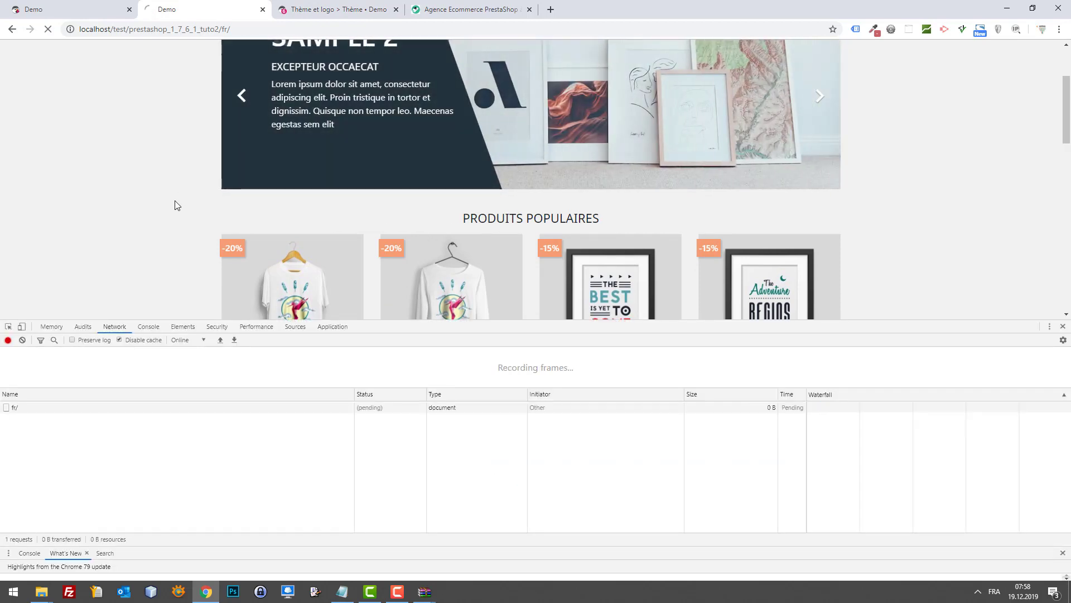
pyautogui.press('F5')
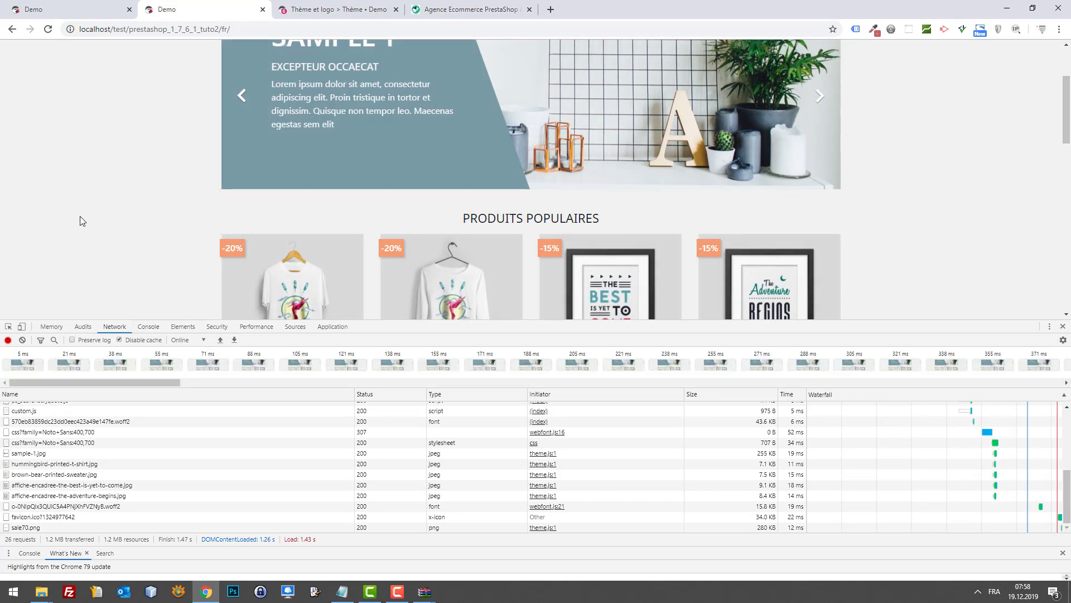
pyautogui.press('F5')
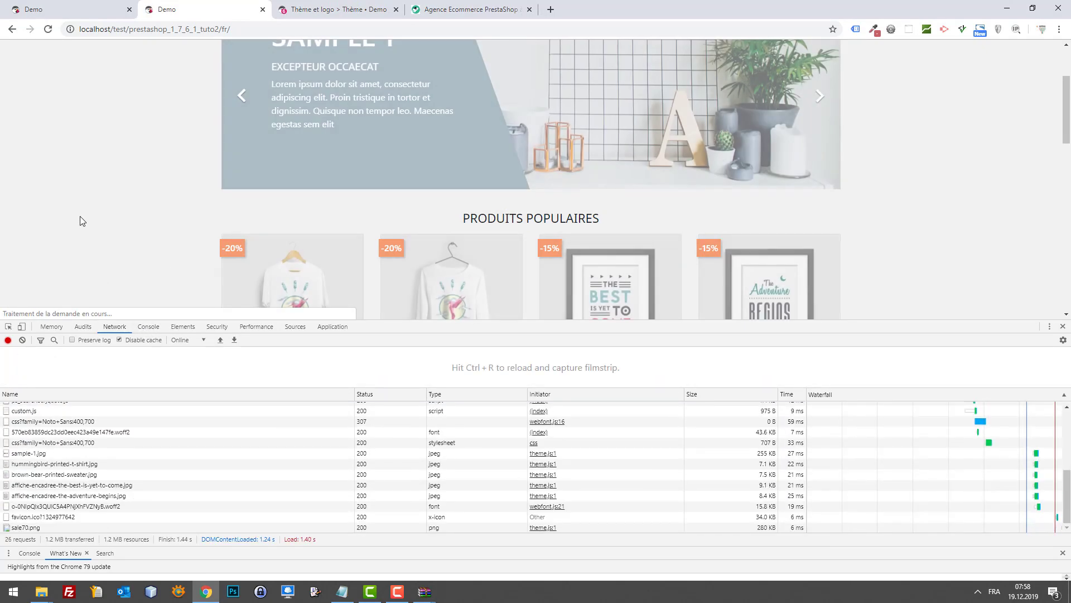
pyautogui.moveTo(543, 453)
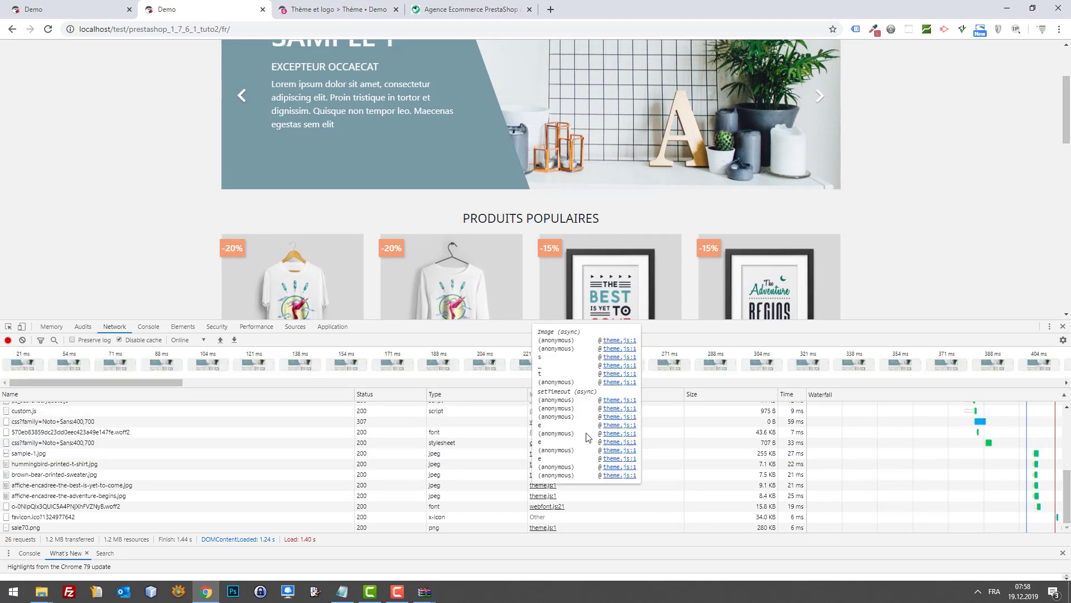
pyautogui.scroll(5, 336, 471)
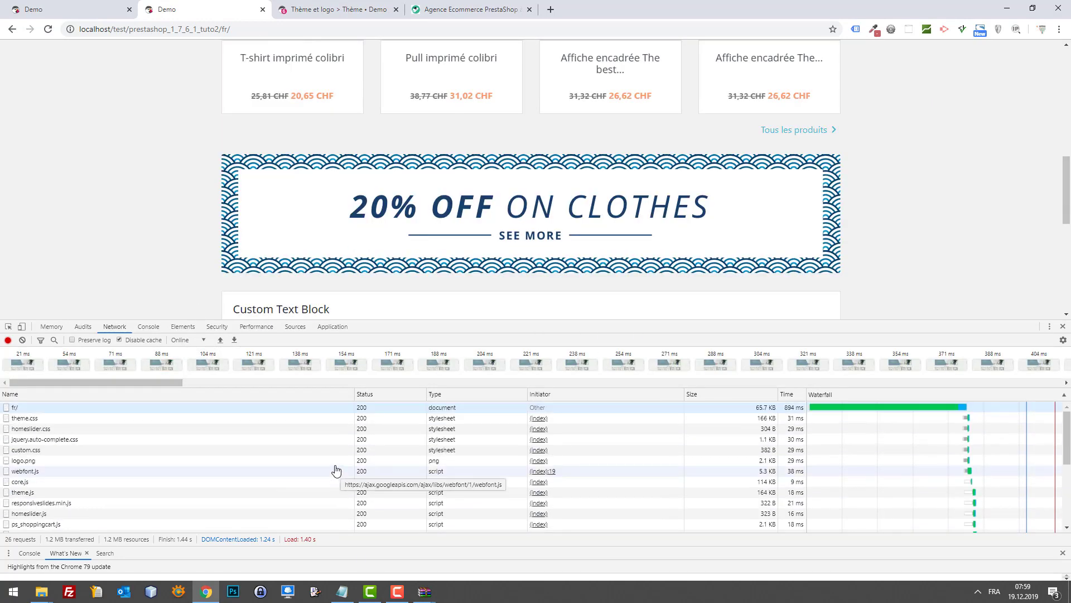
pyautogui.scroll(-5, 753, 251)
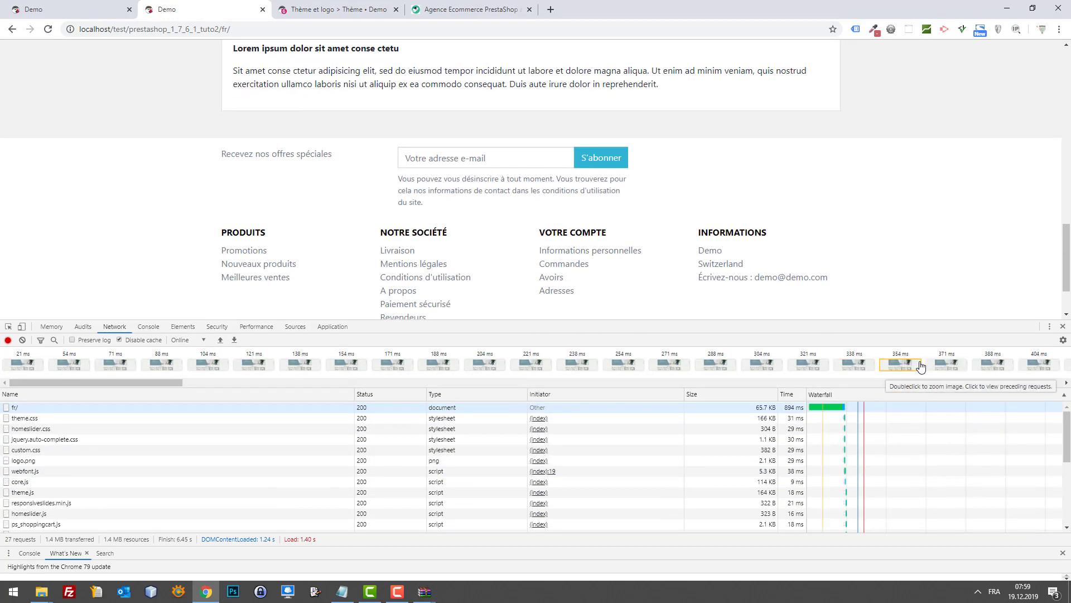
pyautogui.scroll(10, 942, 268)
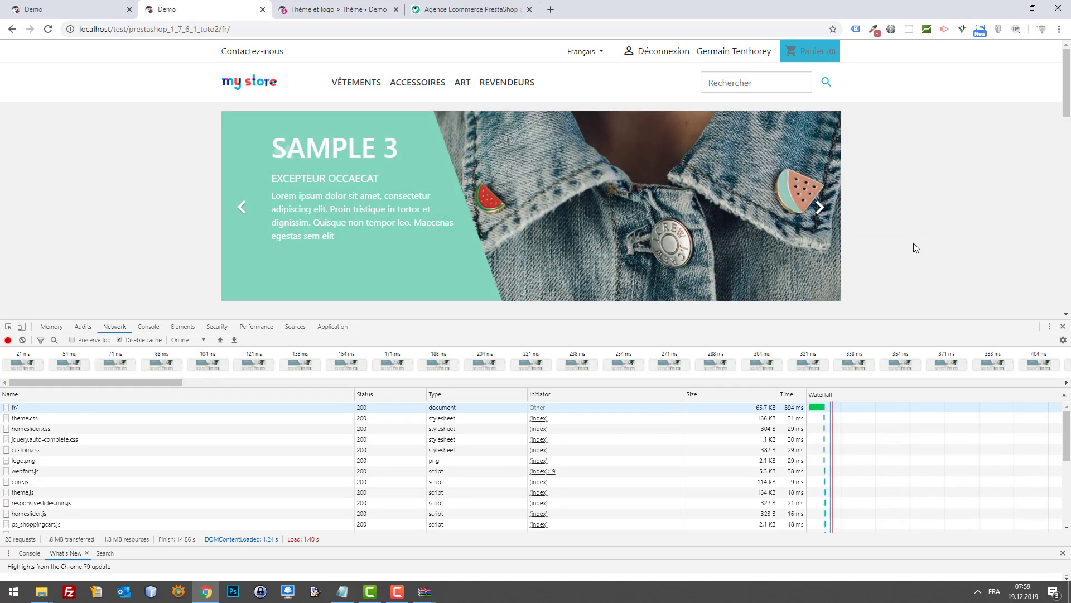
pyautogui.scroll(-5, 999, 430)
pyautogui.scroll(5, 993, 413)
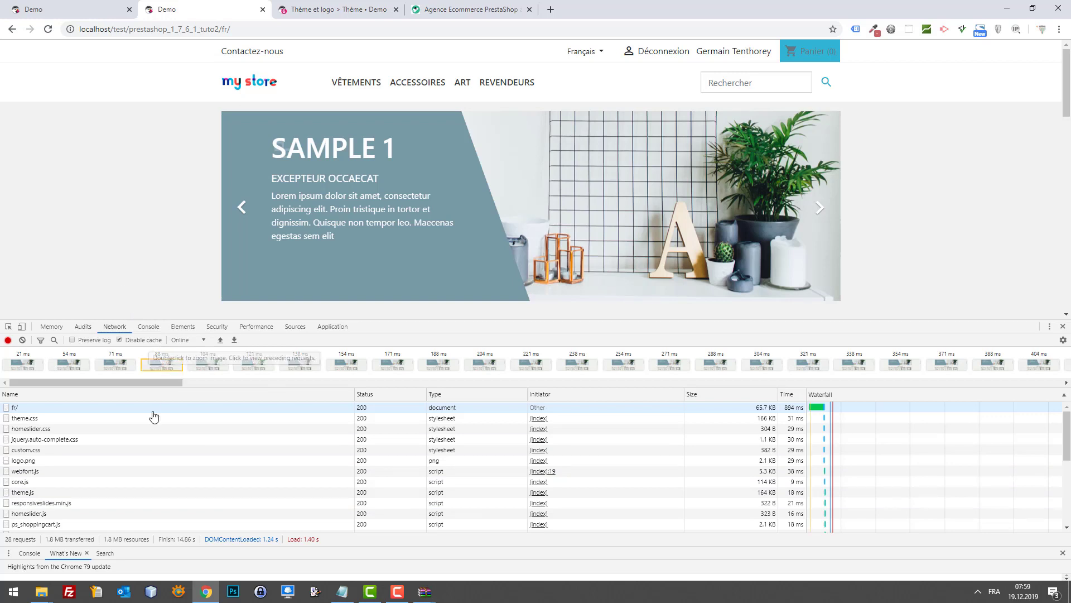
# Step: Compare with the first Demo store, reload the local store front, then return to Thème et logo
pyautogui.click(36, 4)
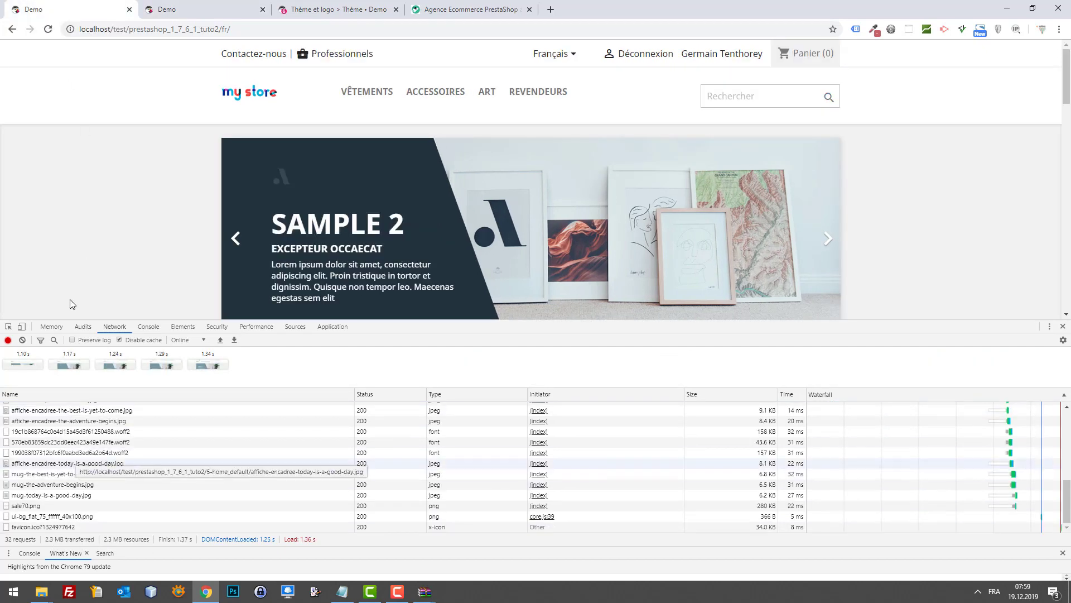
pyautogui.click(187, 5)
pyautogui.press('F5')
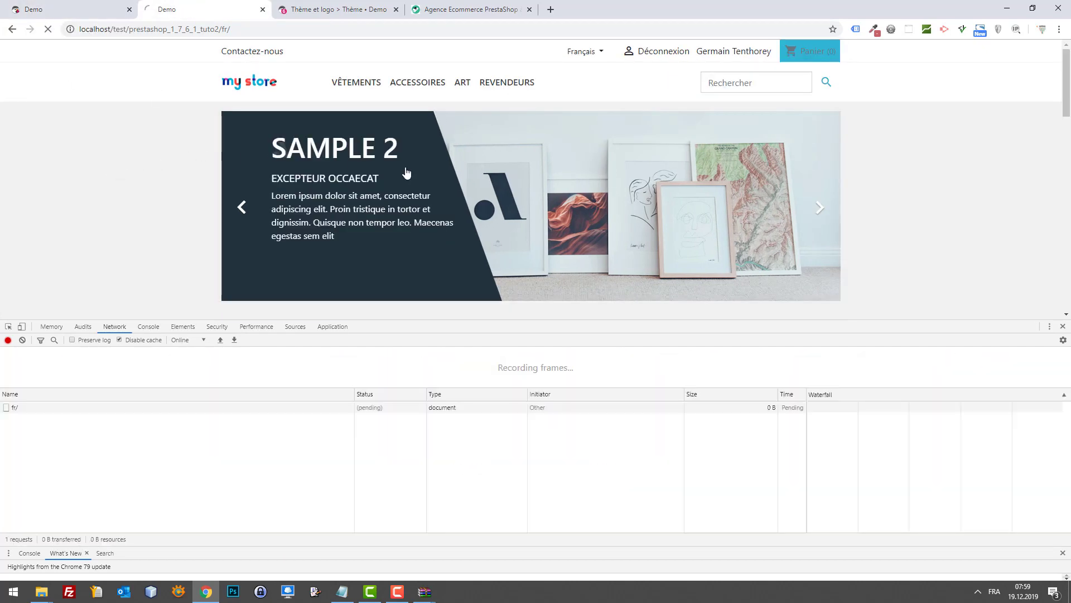
pyautogui.click(334, 9)
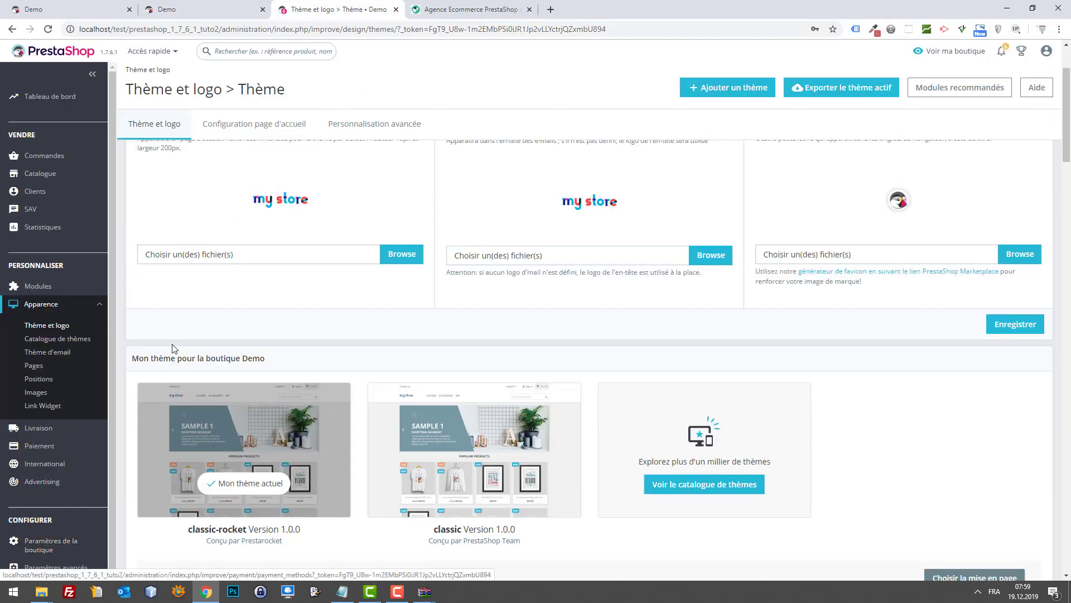
# Step: In Performances, set CCC smart cache for CSS and JavaScript and Apache optimisation to OUI, and save
pyautogui.moveTo(53, 567)
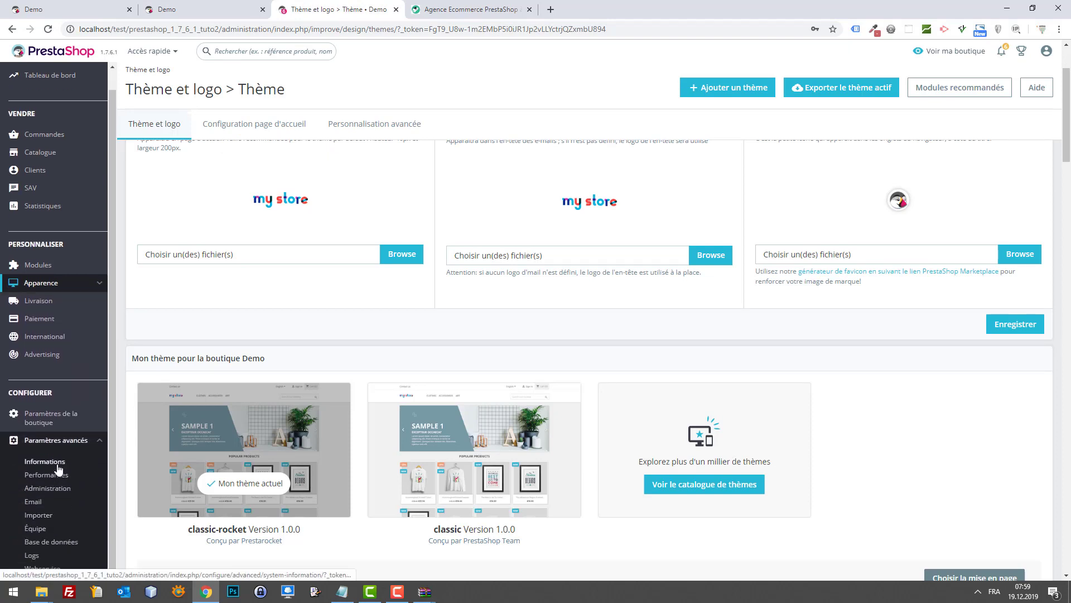
pyautogui.click(47, 475)
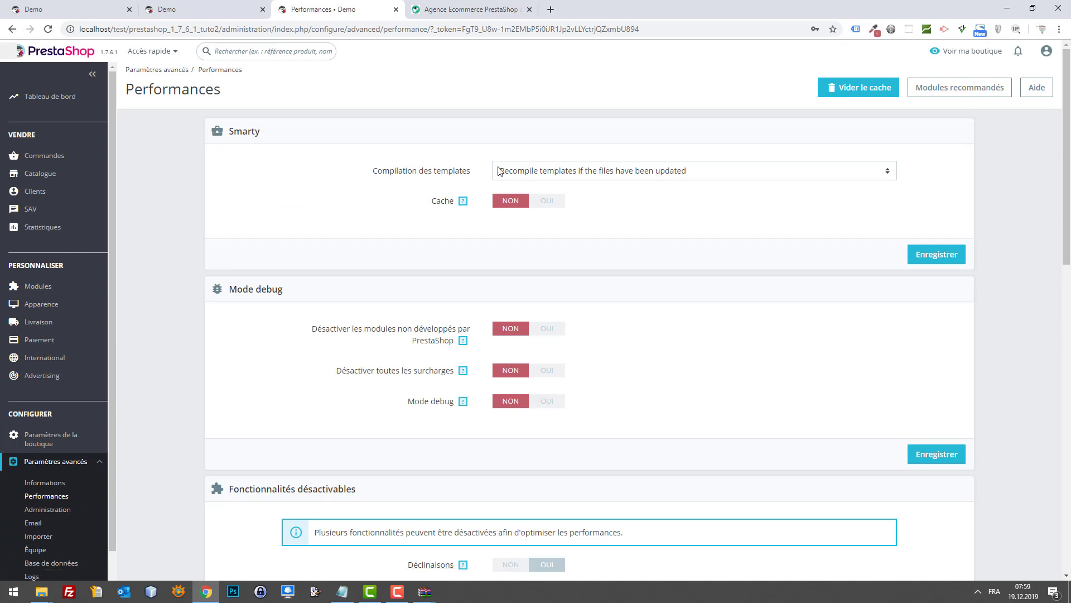
pyautogui.scroll(-10, 614, 249)
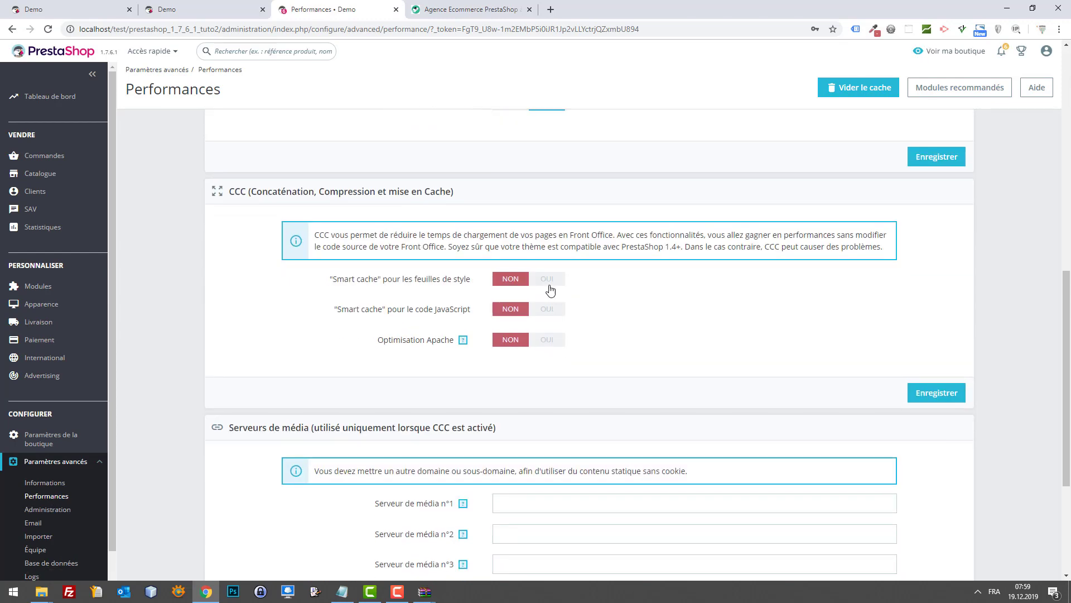
pyautogui.click(549, 281)
pyautogui.click(547, 310)
pyautogui.click(551, 339)
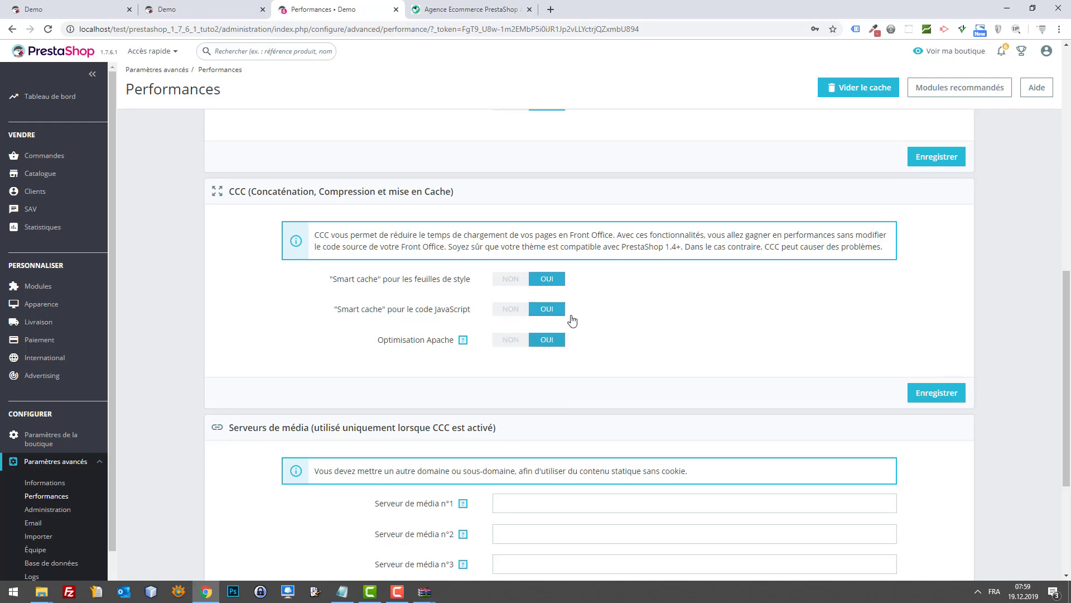
pyautogui.scroll(10, 593, 318)
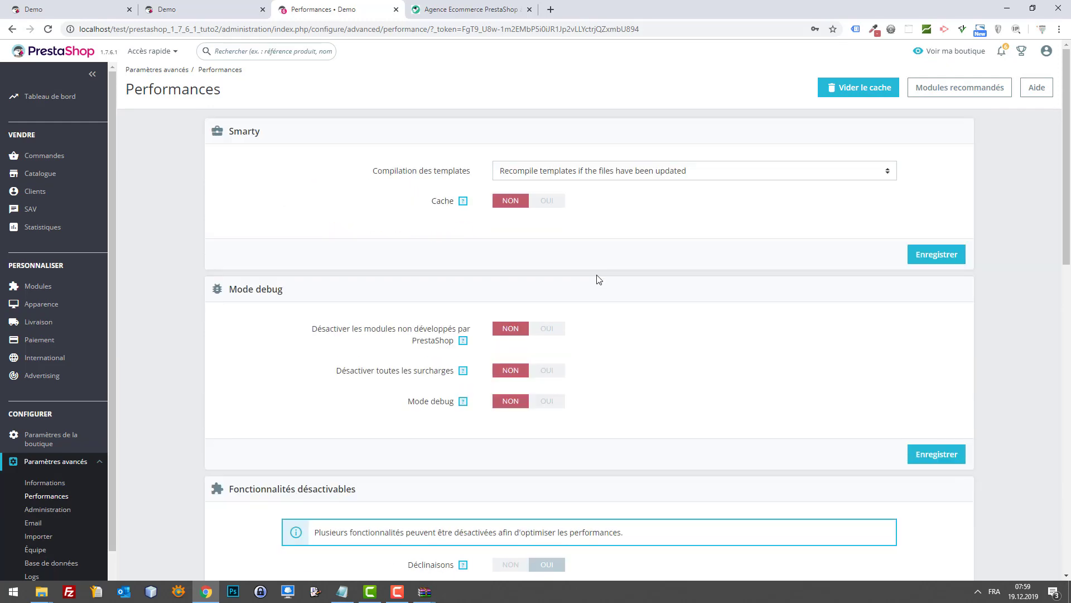
pyautogui.scroll(-11, 557, 210)
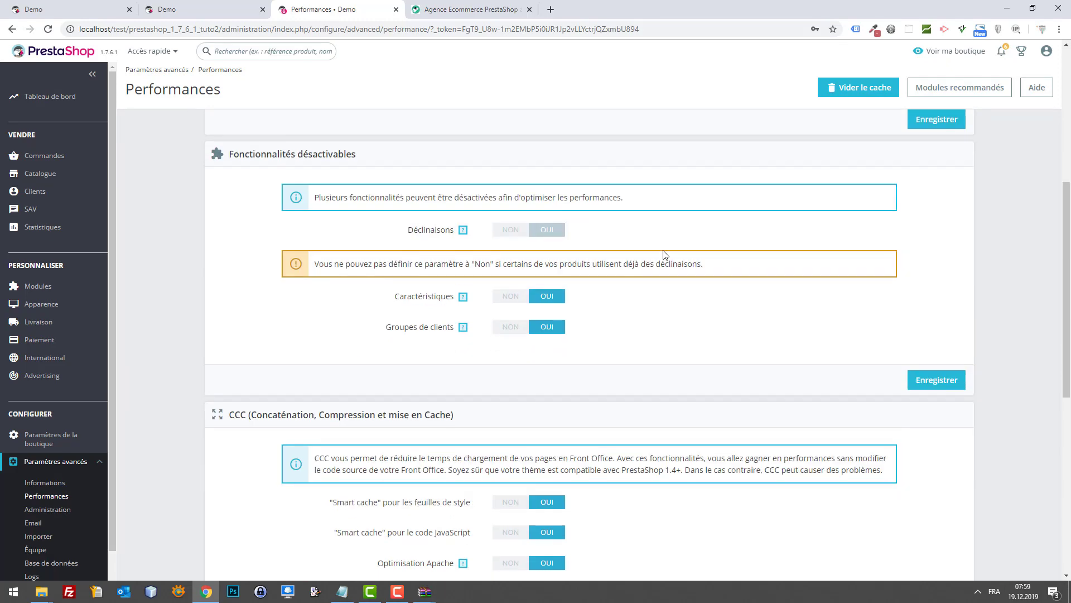
pyautogui.click(943, 345)
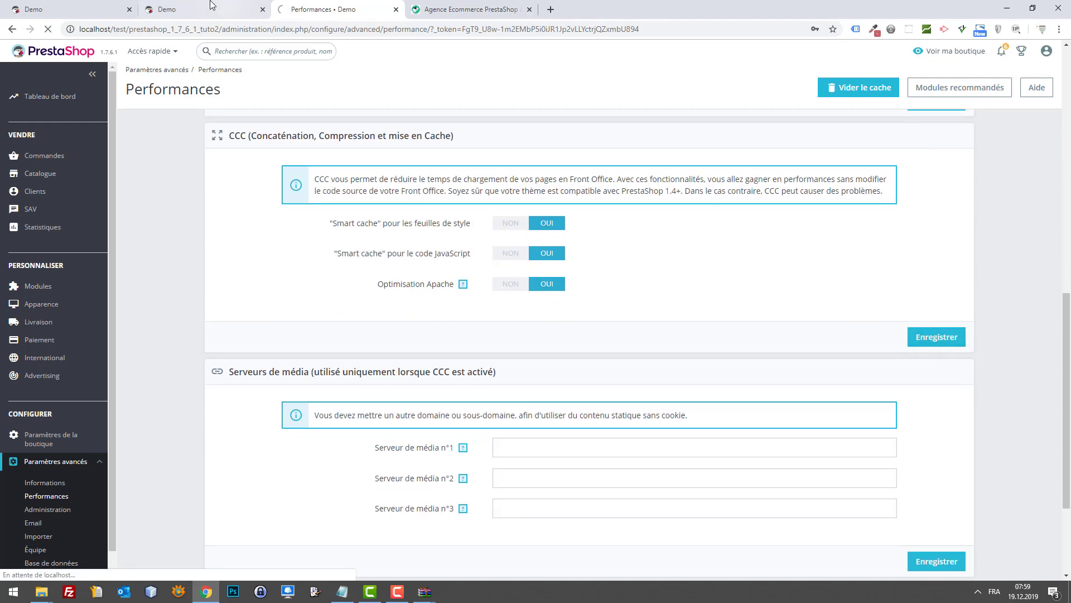
pyautogui.click(212, 5)
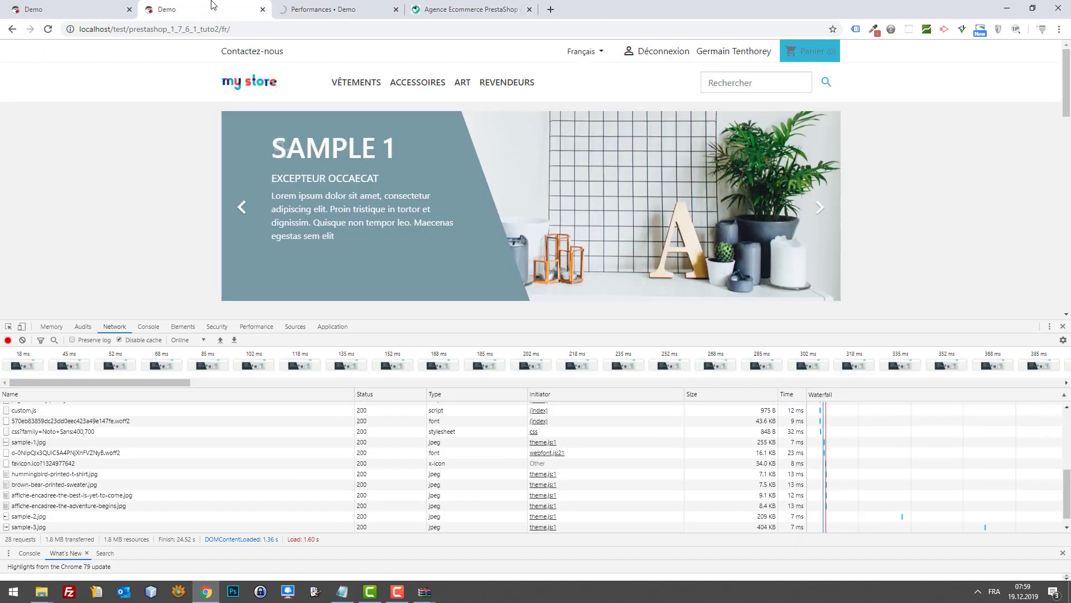
# Step: Reload the cached store front repeatedly, reaching 17 requests, 1.4 MB transferred and a 1.36 s load
pyautogui.press('F5')
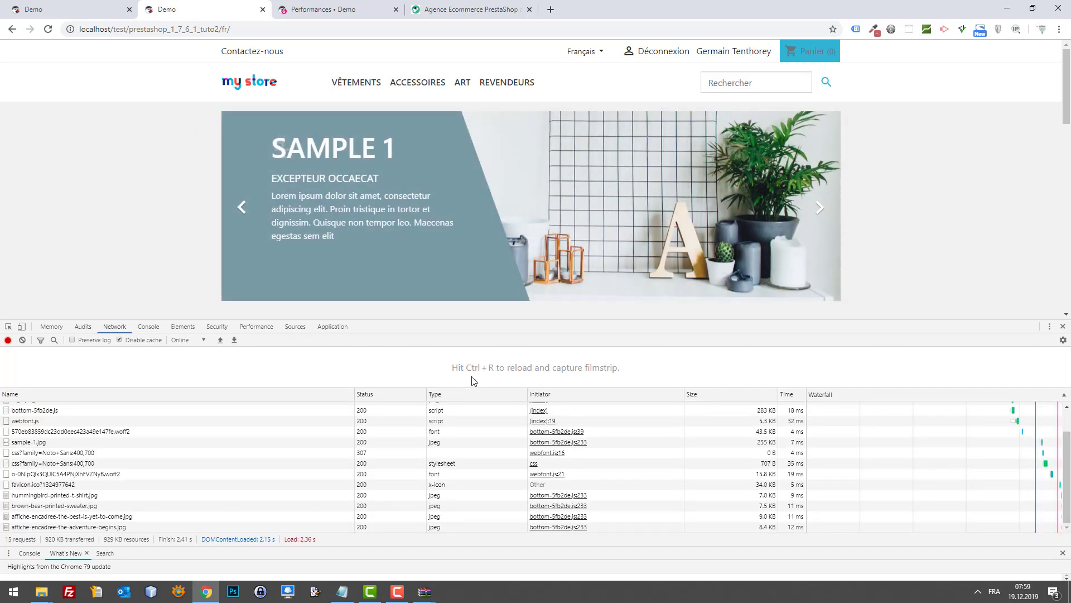
pyautogui.hotkey('ctrl', 'r')
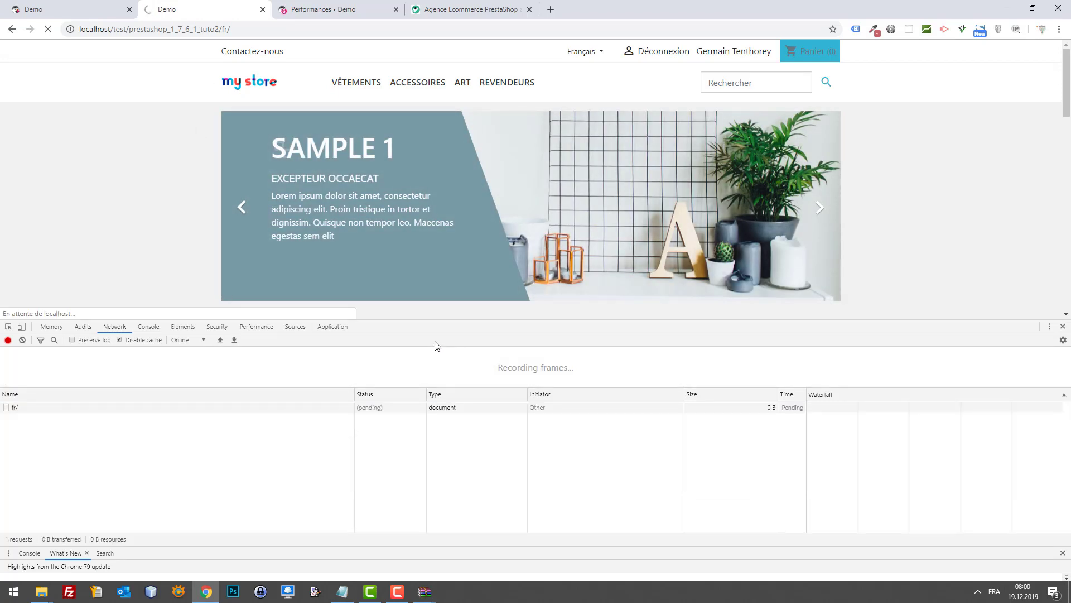
pyautogui.hotkey('ctrl', 'r')
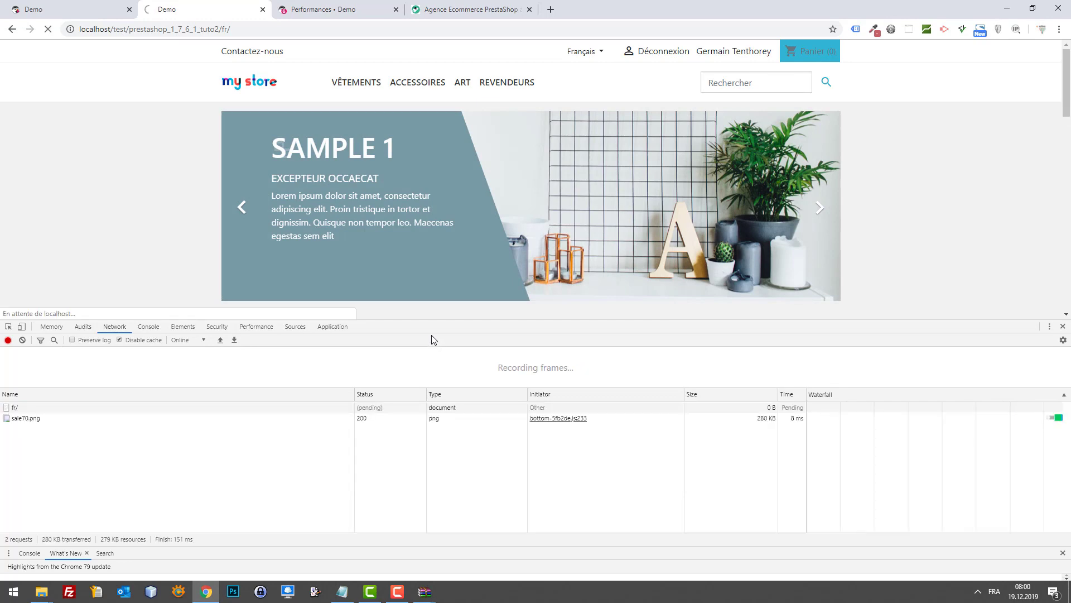
pyautogui.hotkey('ctrl', 'r')
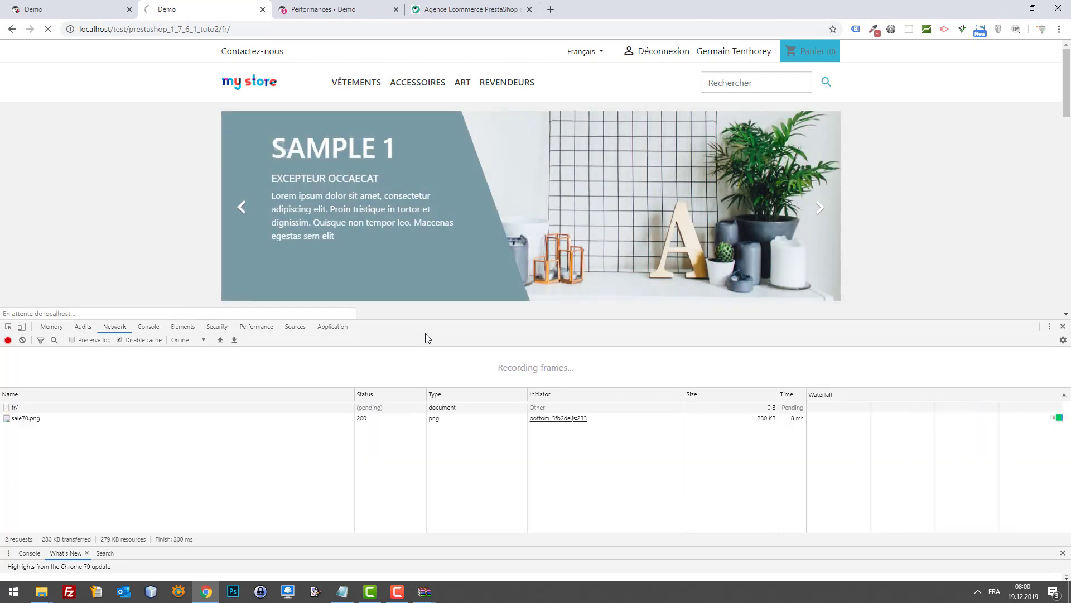
pyautogui.hotkey('ctrl', 'r')
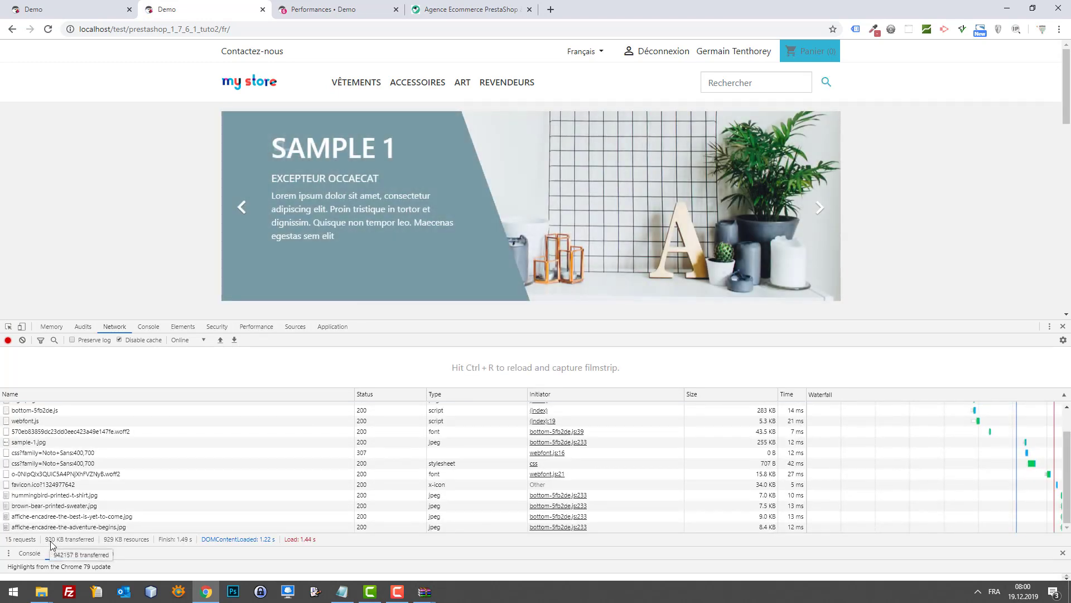
pyautogui.hotkey('ctrl', 'r')
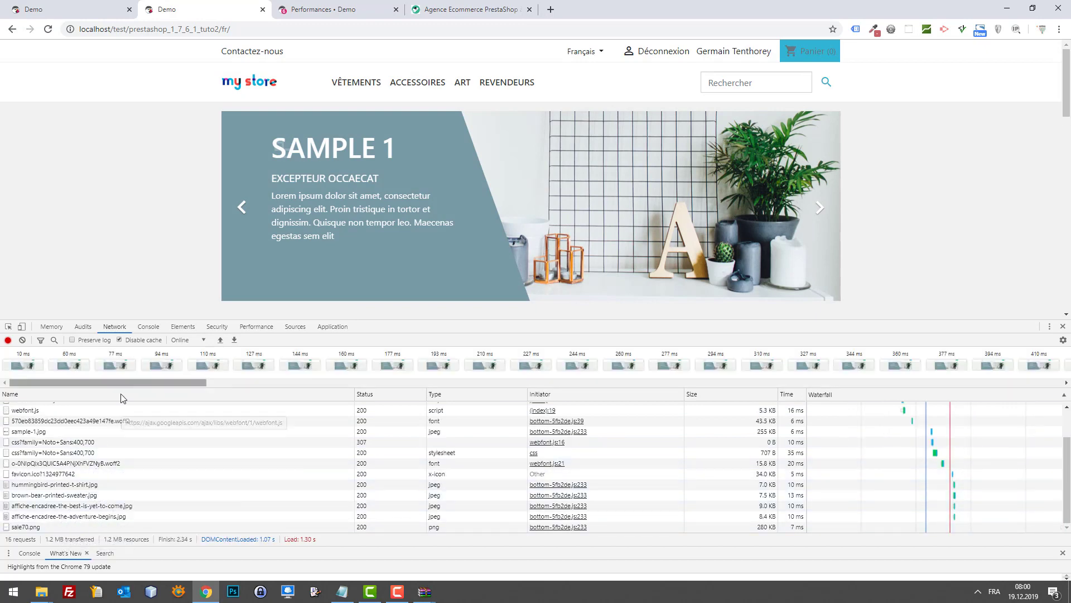
pyautogui.hotkey('ctrl', 'r')
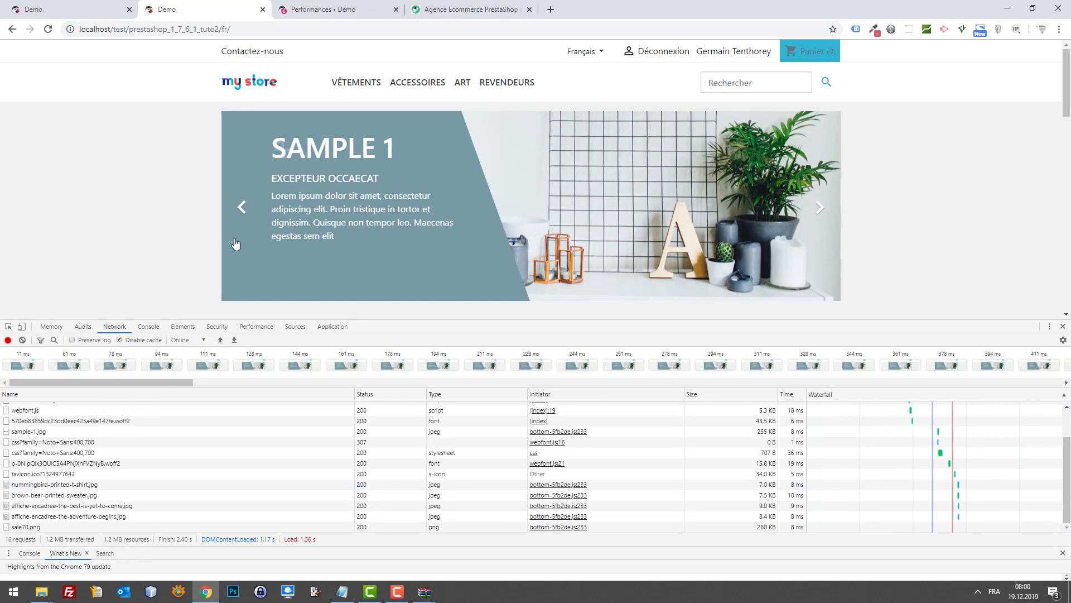
# Step: Compare against the first and second Demo stores, scrolling to Produits populaires
pyautogui.click(89, 5)
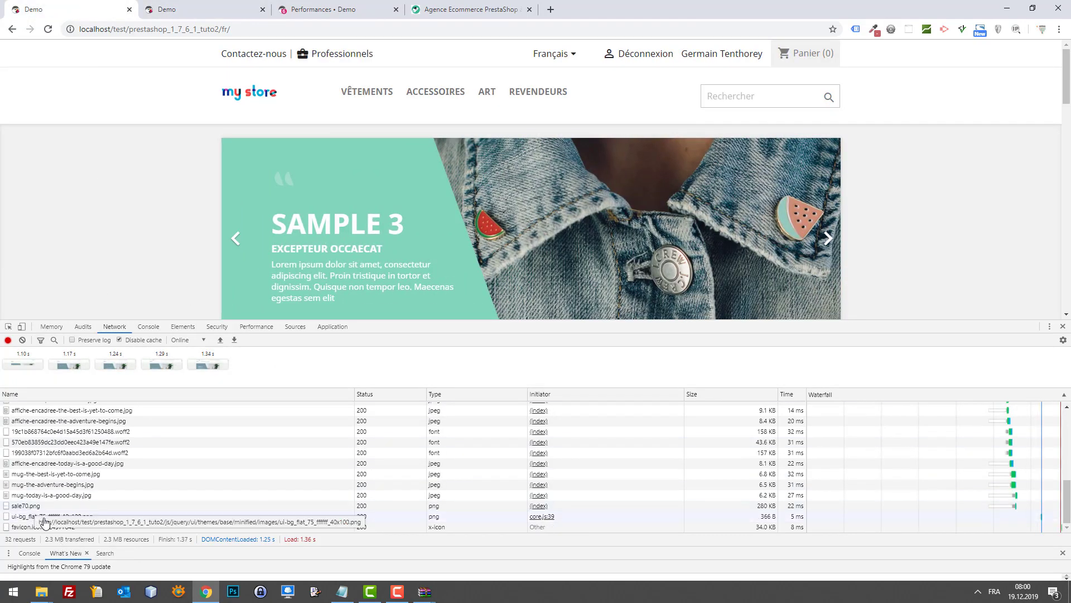
pyautogui.click(192, 9)
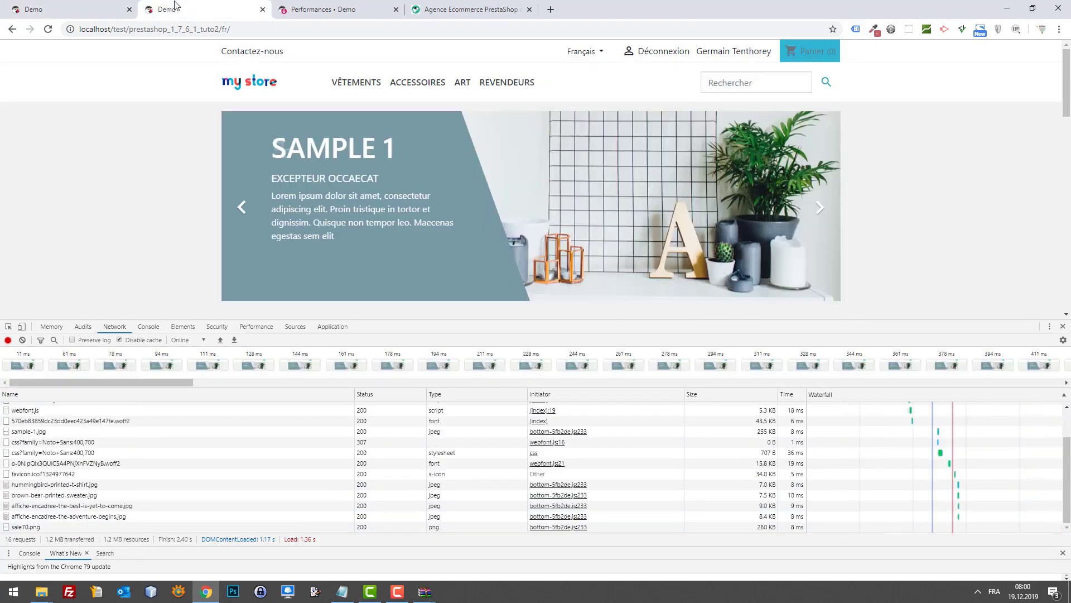
pyautogui.scroll(-5, 420, 202)
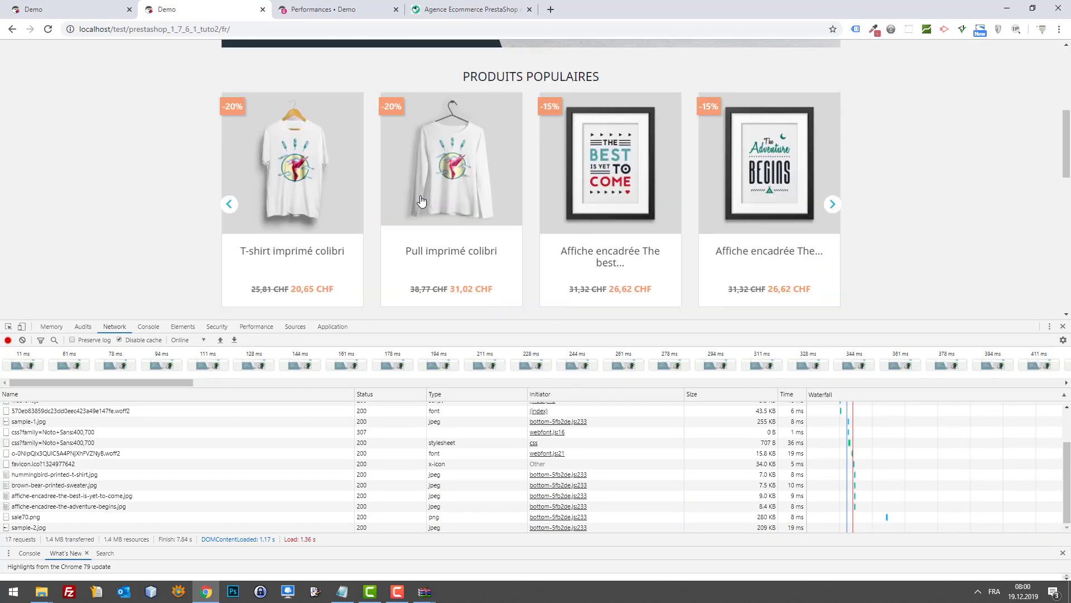
pyautogui.scroll(5, 419, 202)
pyautogui.scroll(-7, 380, 185)
pyautogui.scroll(2, 379, 206)
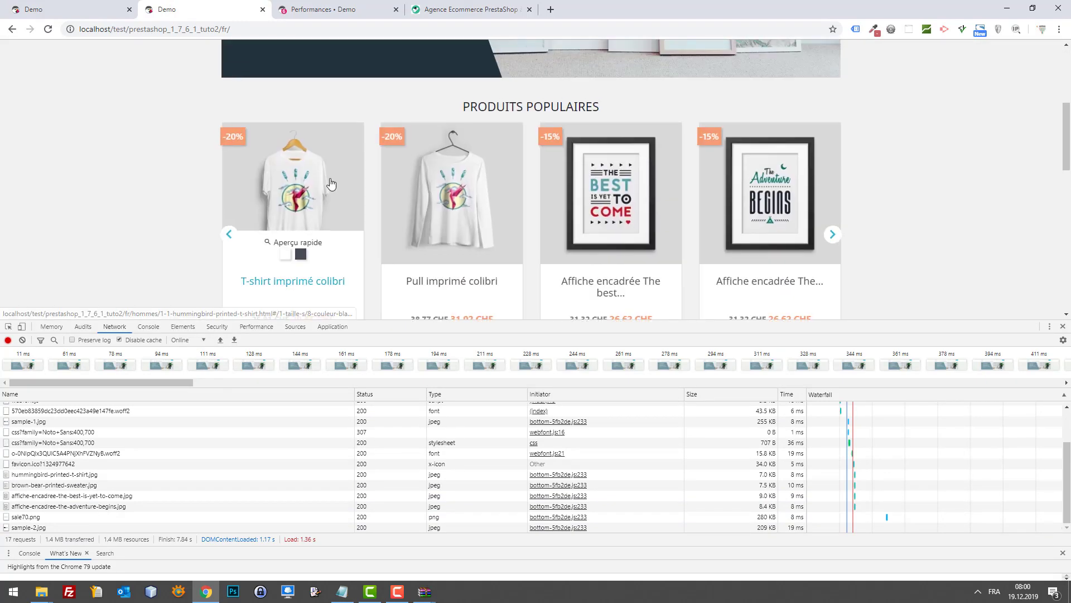
# Step: View the T-shirt imprimé colibri product page, then go back to the store home page
pyautogui.click(331, 182)
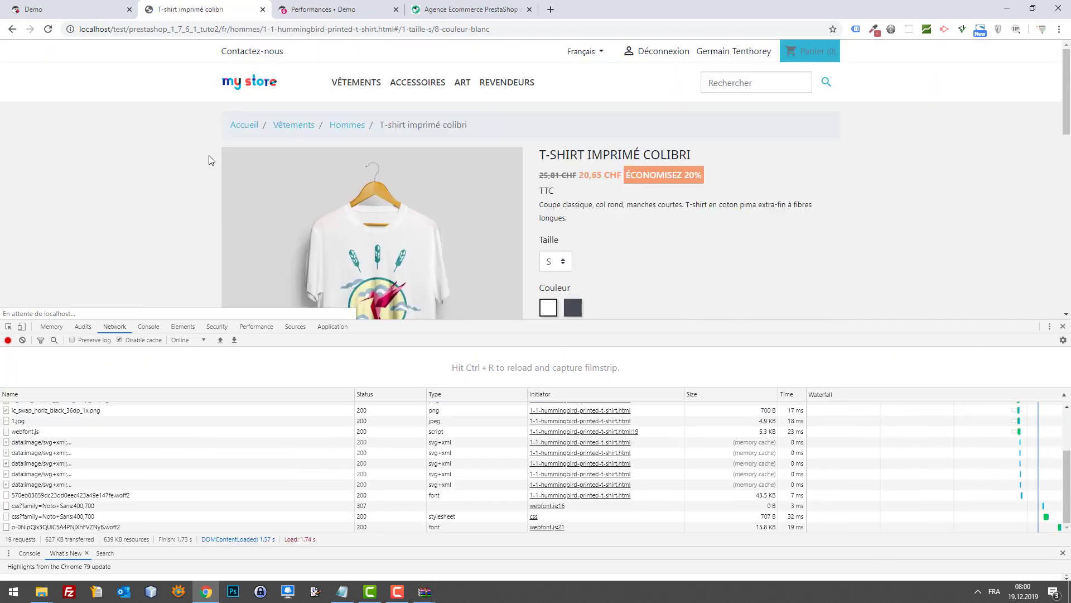
pyautogui.moveTo(65, 546)
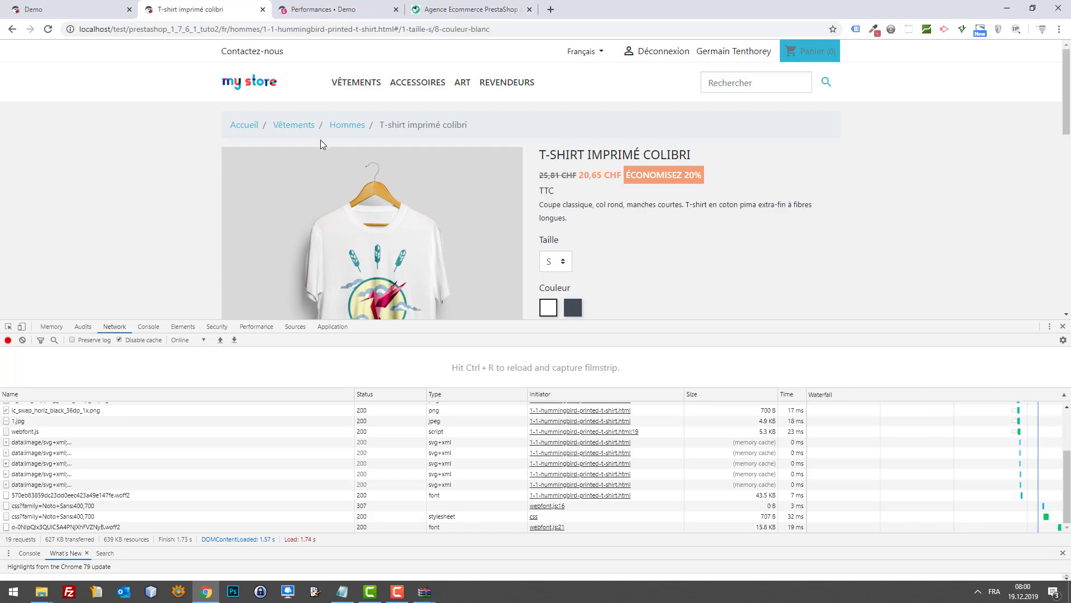
pyautogui.scroll(-10, 383, 132)
pyautogui.scroll(10, 684, 191)
pyautogui.scroll(-8, 506, 162)
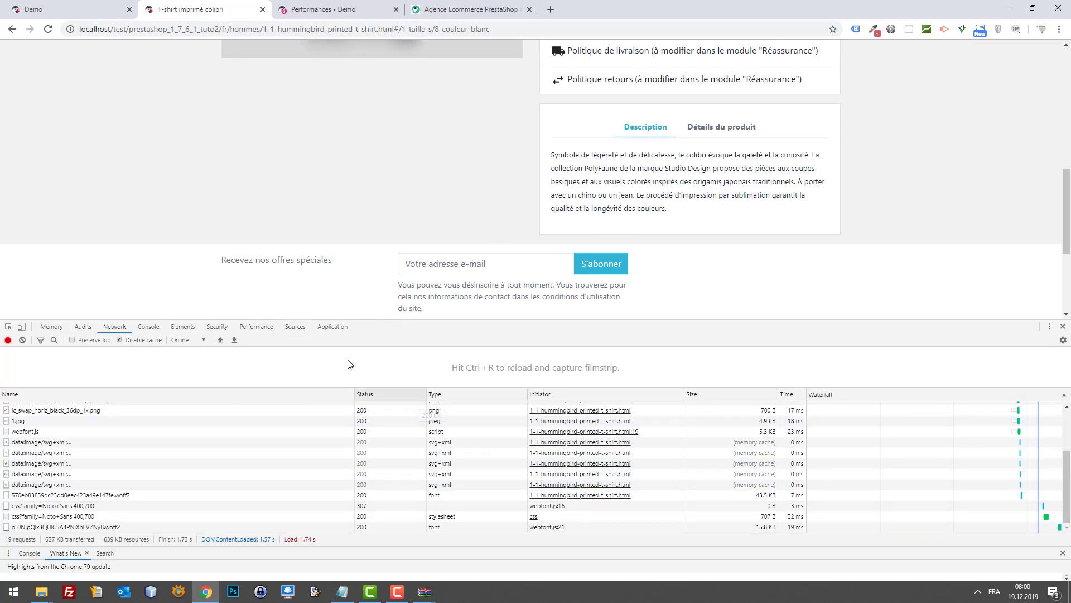
pyautogui.scroll(8, 286, 229)
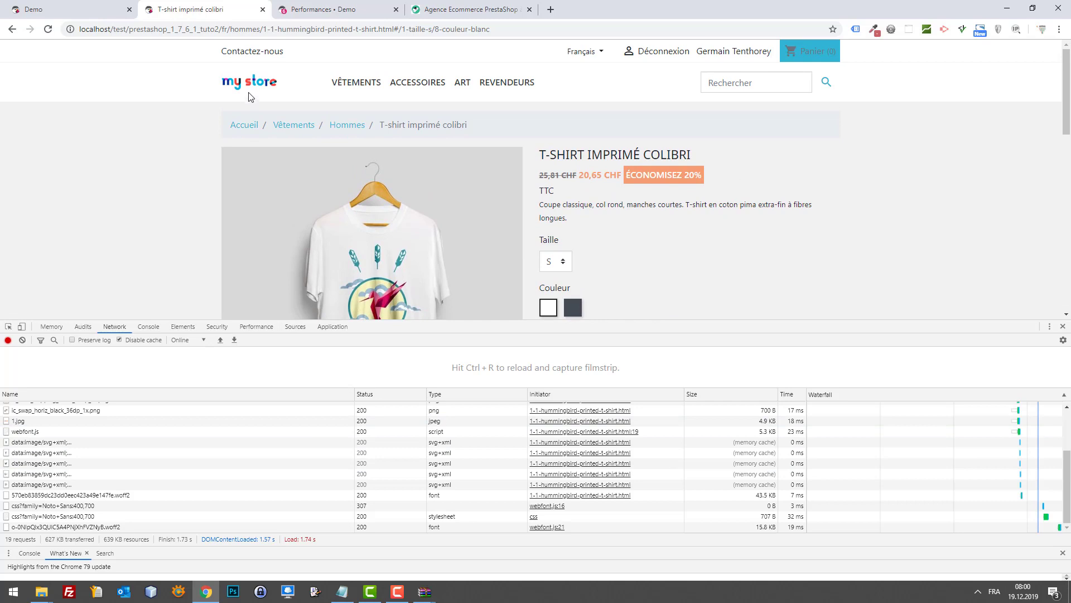
pyautogui.moveTo(257, 62); pyautogui.dragTo(262, 72)
pyautogui.click(258, 83)
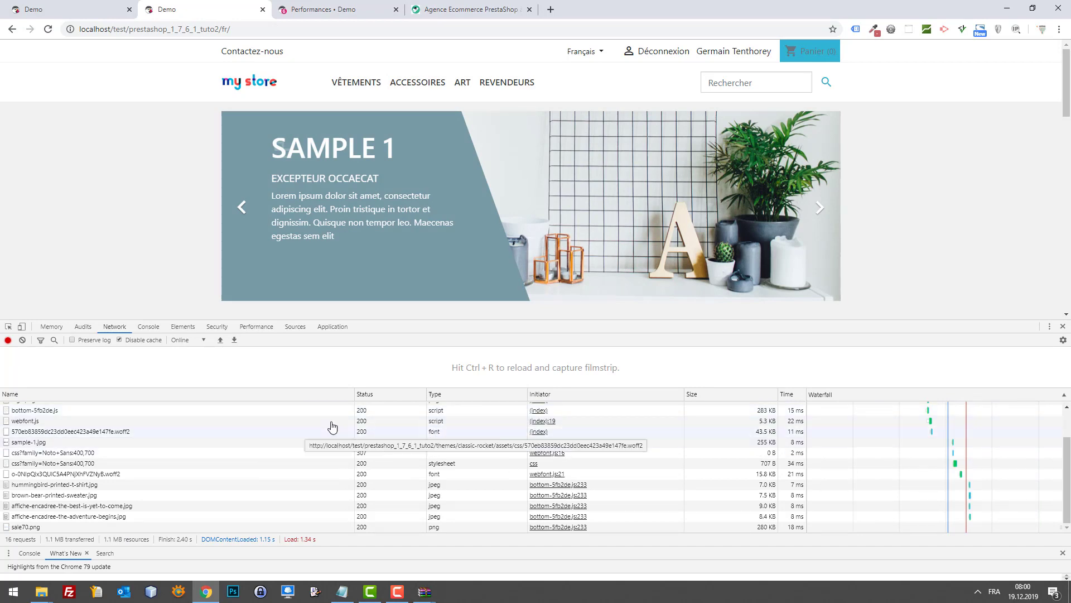
# Step: Sort network requests by size and inspect the bottom-5fb2de.js and 280 KB sale70.png requests
pyautogui.scroll(2, 502, 429)
pyautogui.click(750, 393)
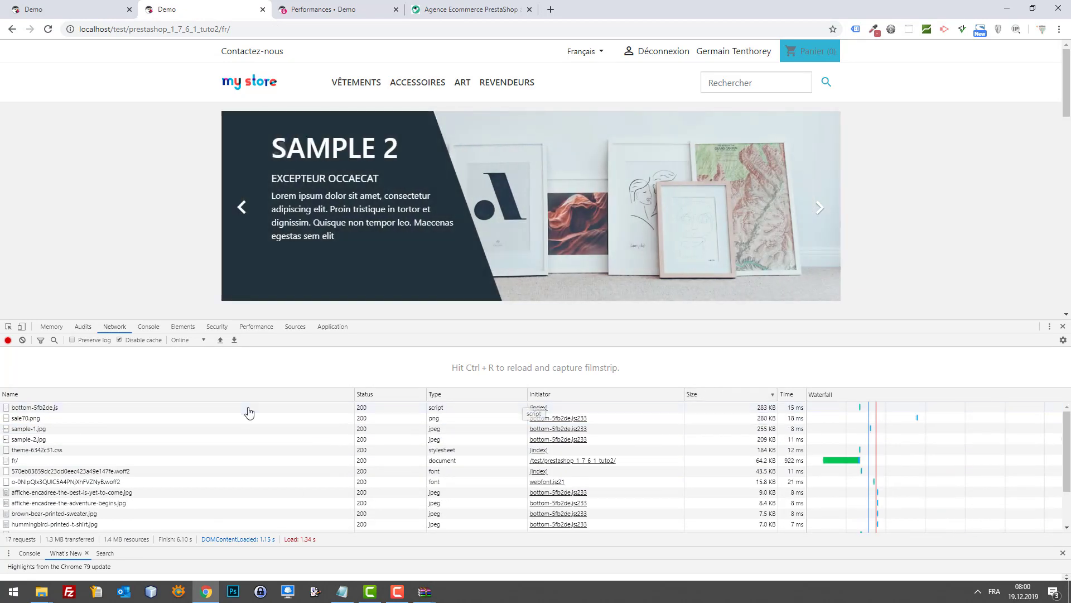
pyautogui.click(93, 409)
pyautogui.click(447, 417)
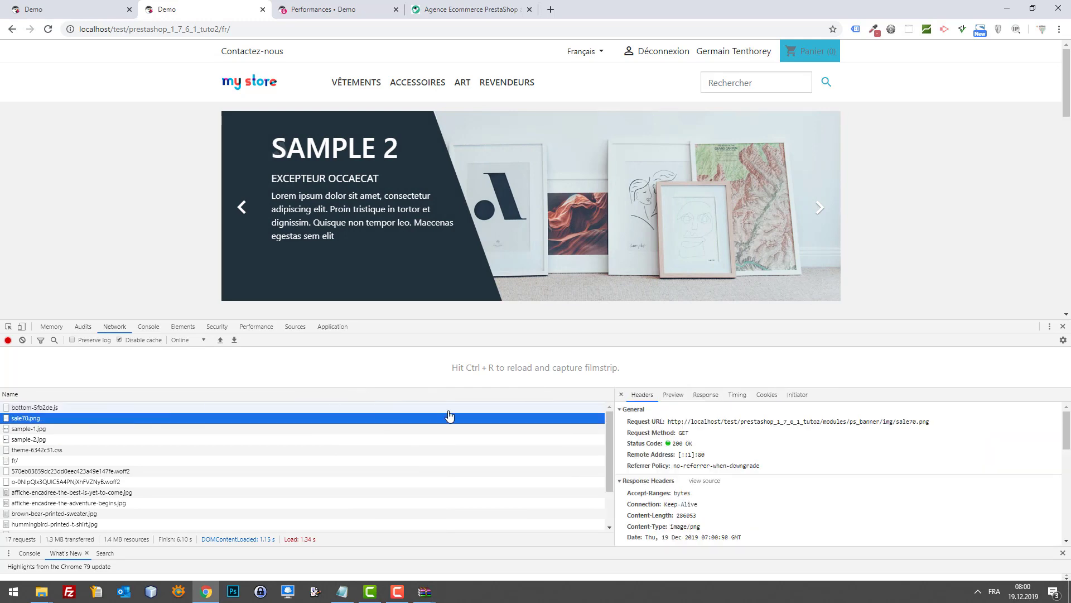
pyautogui.click(215, 408)
pyautogui.click(156, 420)
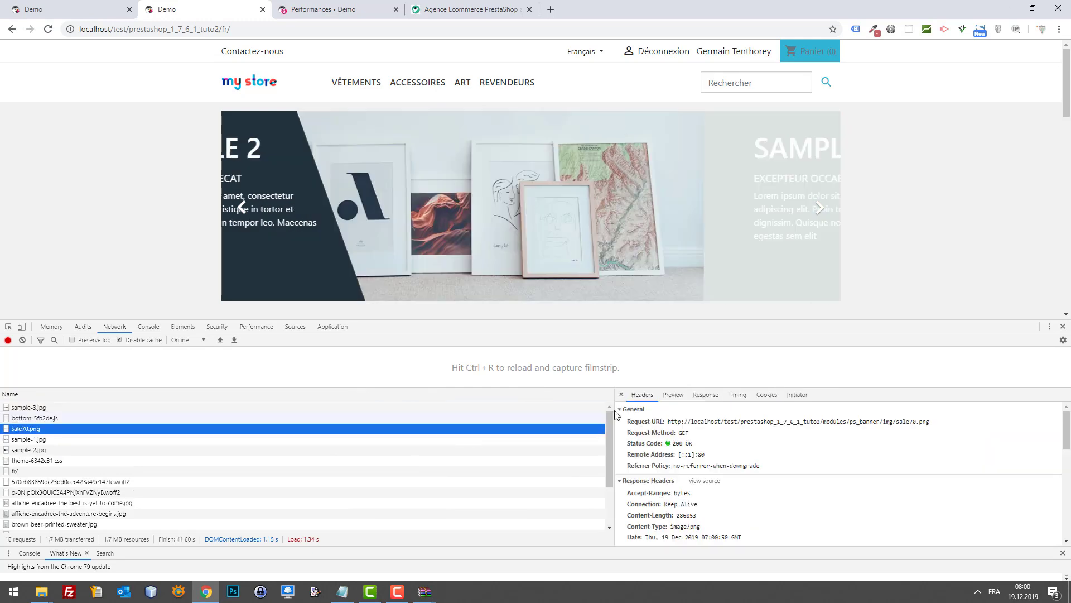
pyautogui.click(622, 394)
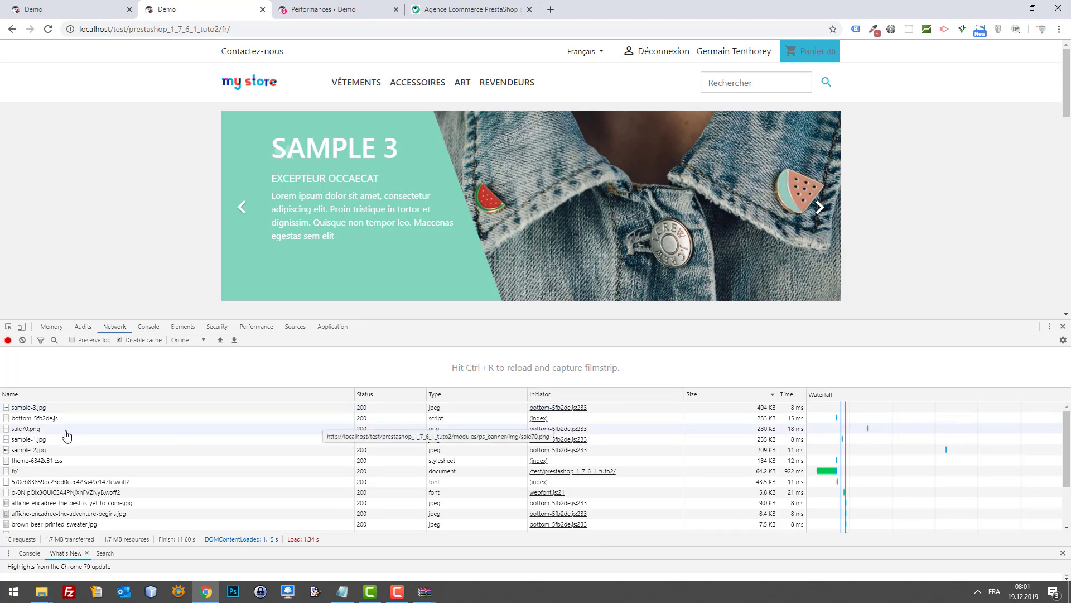
# Step: Open sale70.png in its own tab, then reload home: 17 requests, 1.4 MB, 1.22 s load
pyautogui.rightClick(16, 433)
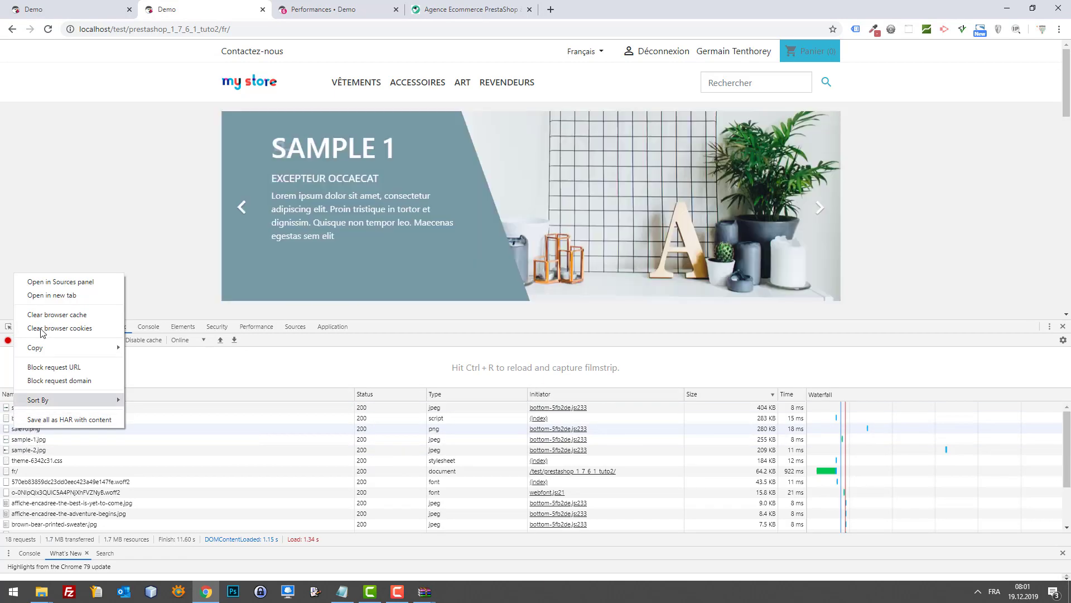
pyautogui.click(65, 299)
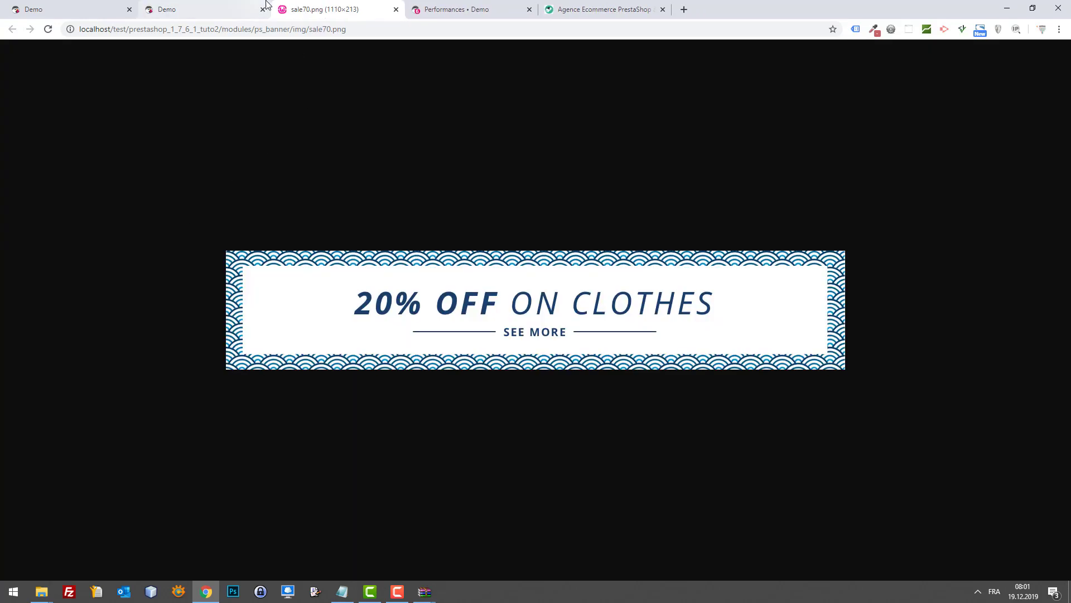
pyautogui.click(202, 6)
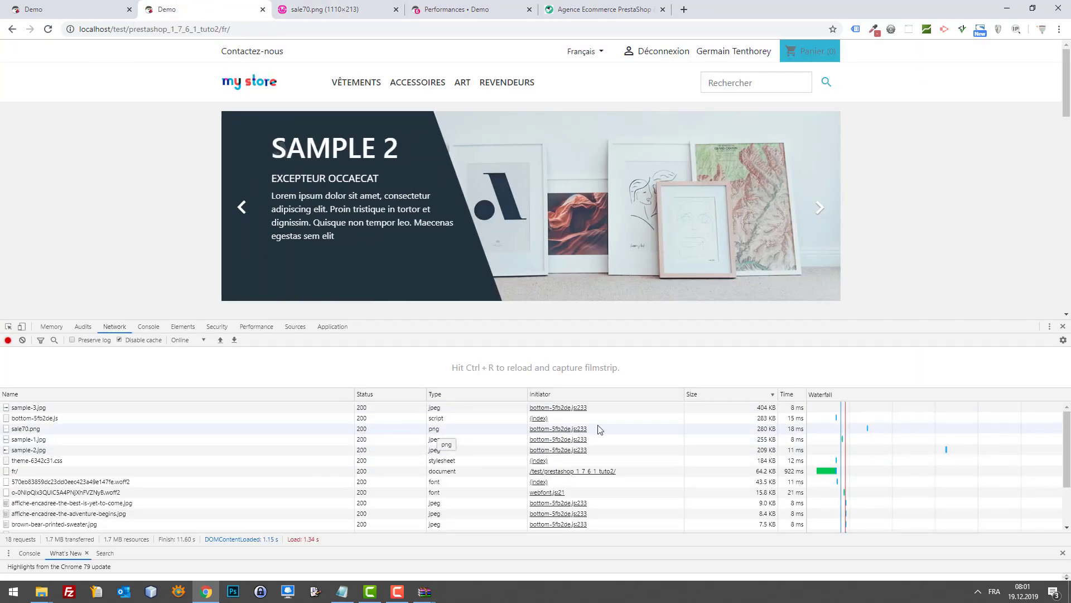
pyautogui.moveTo(765, 433)
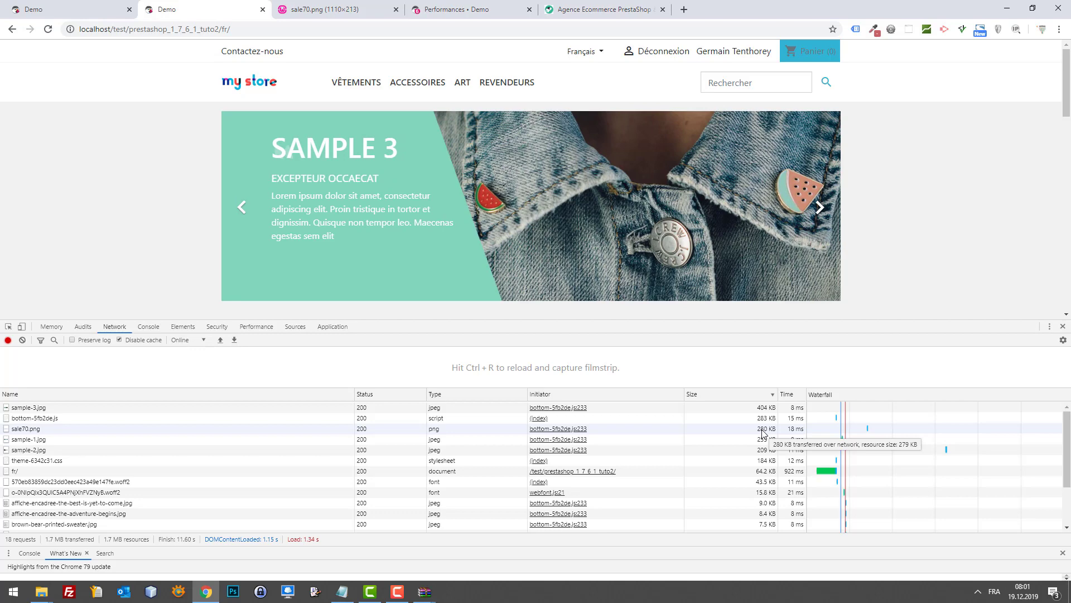
pyautogui.scroll(-10, 642, 294)
pyautogui.scroll(1, 534, 211)
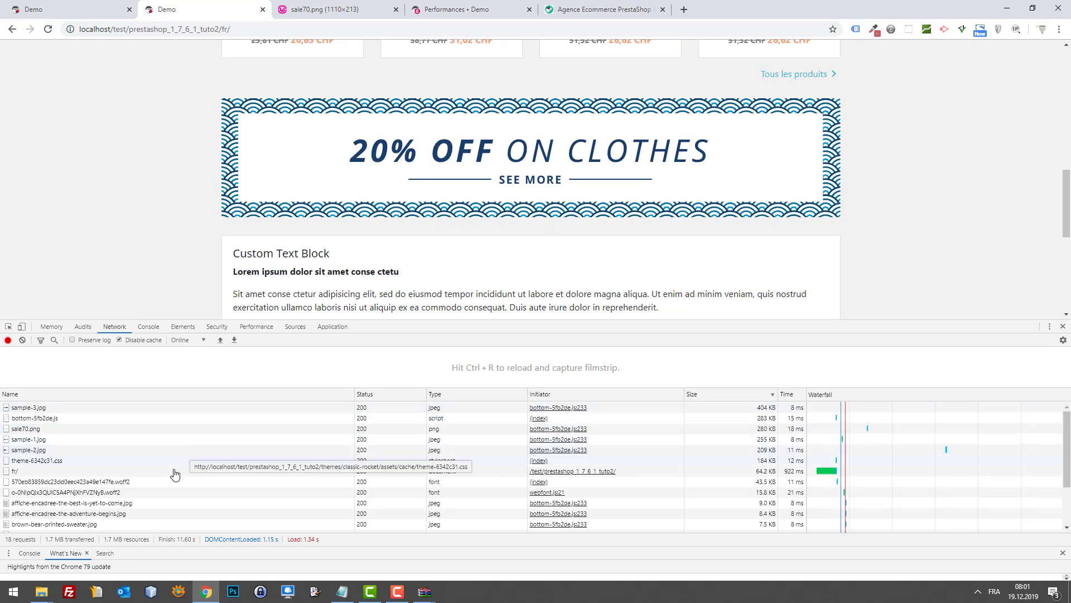
pyautogui.press('F5')
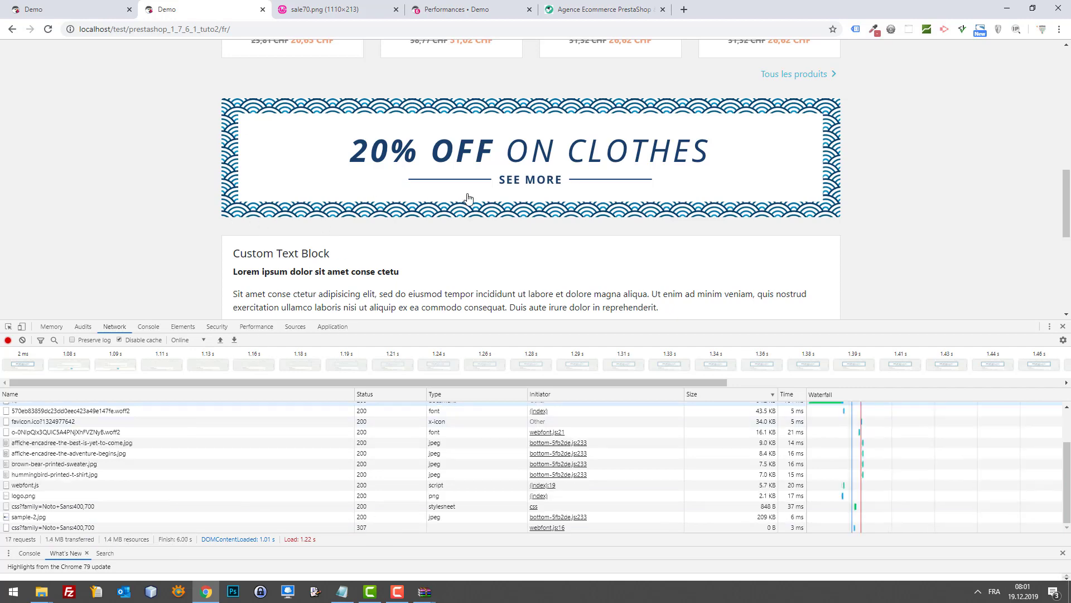
pyautogui.scroll(8, 624, 179)
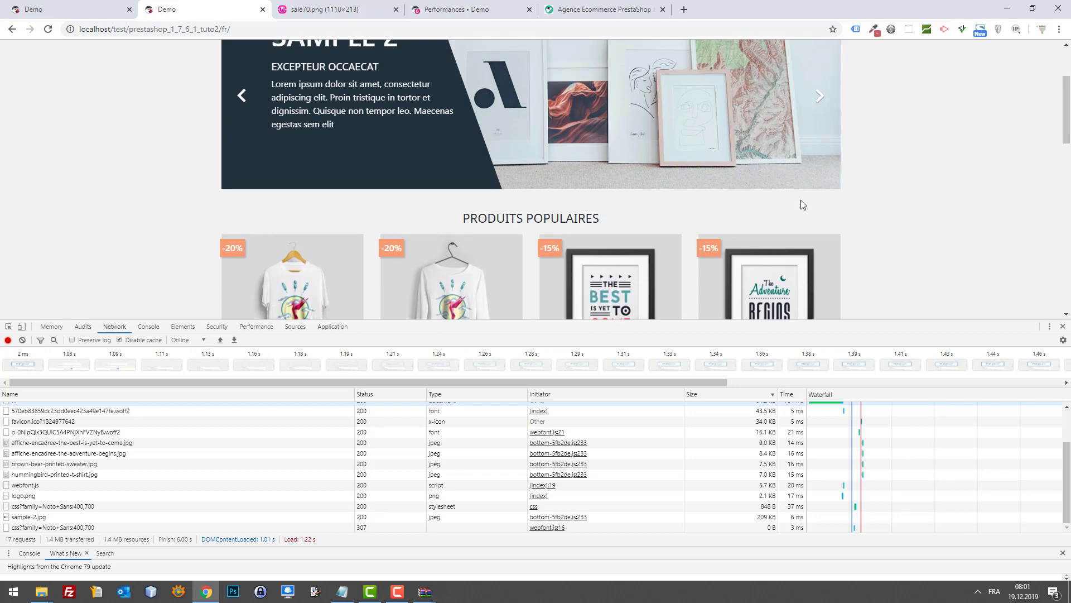
pyautogui.scroll(2, 195, 197)
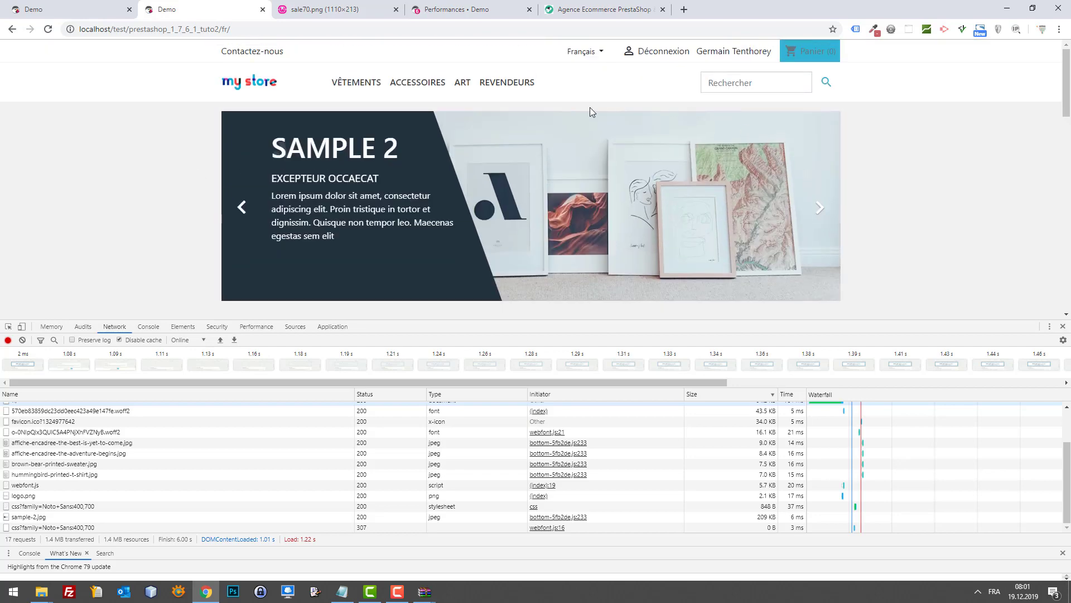
# Step: Type 'pull' in the Rechercher box to get the Pull imprimé colibri autocomplete suggestion
pyautogui.click(725, 87)
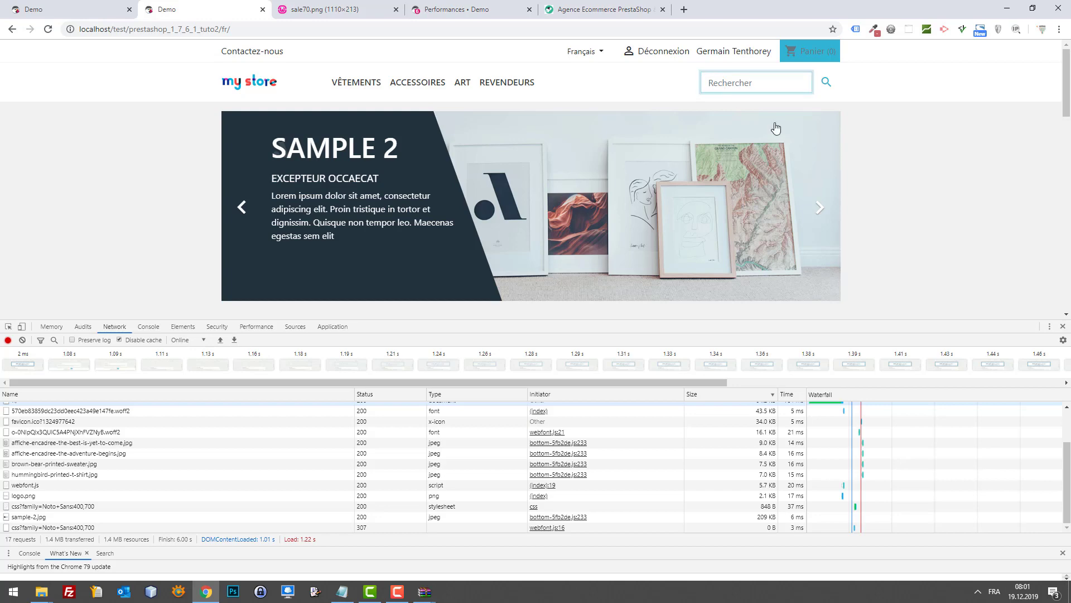
pyautogui.scroll(-5, 722, 126)
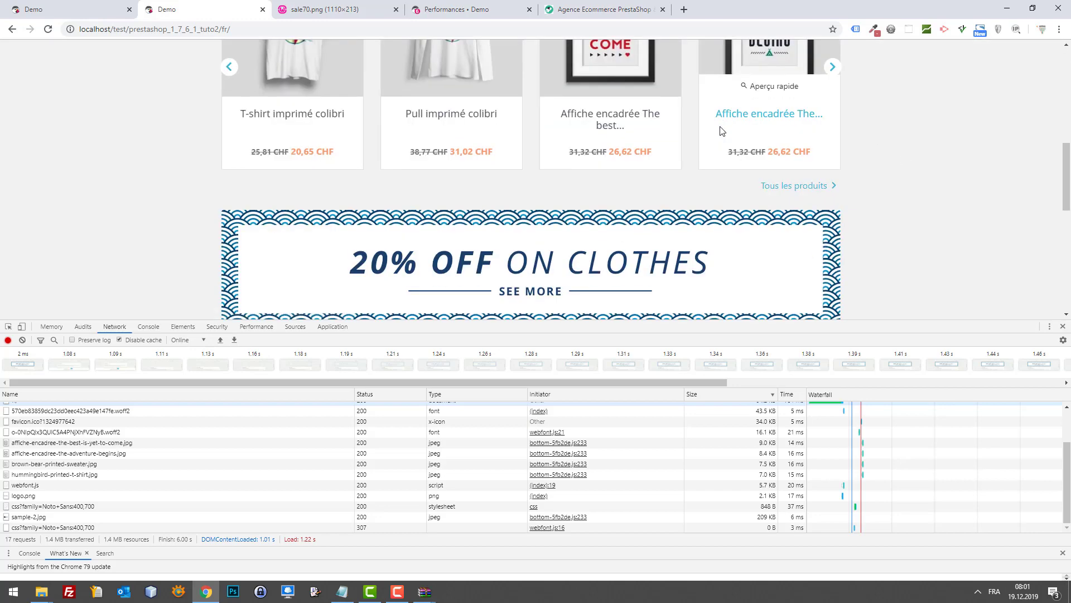
pyautogui.scroll(5, 722, 125)
pyautogui.write('pu')
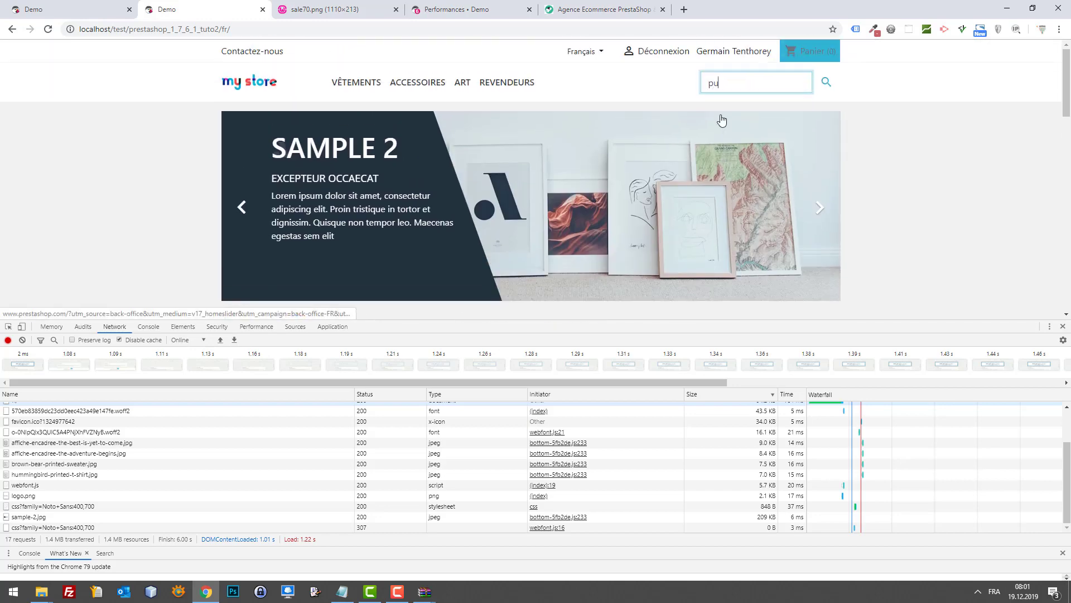
pyautogui.write('ll')
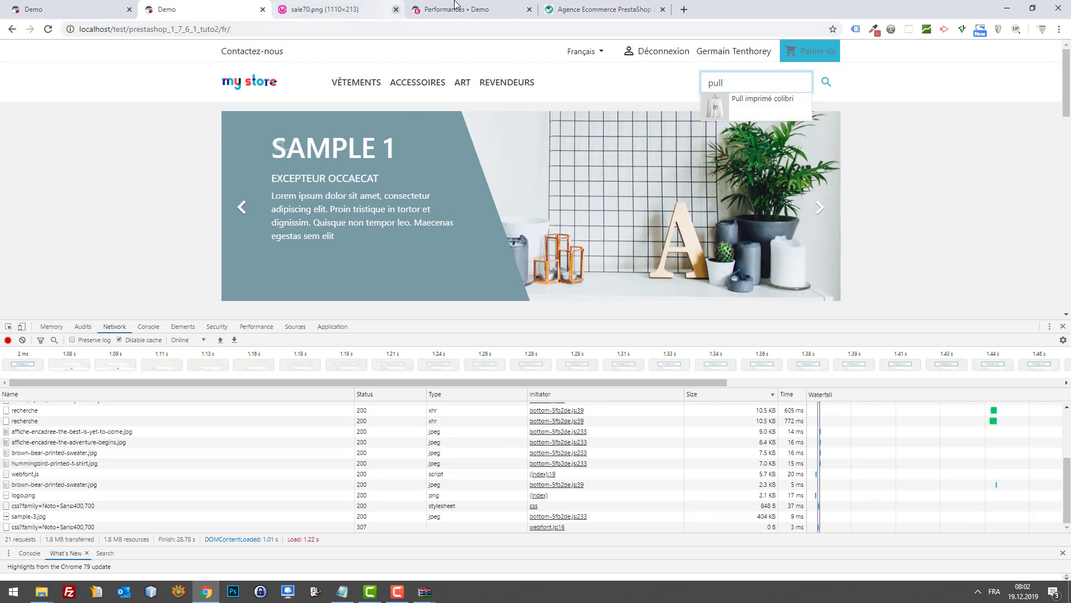
pyautogui.click(603, 9)
# Step: Skim the Prestarocket agency homepage, then go back to the store's Performances page
pyautogui.scroll(-10, 573, 119)
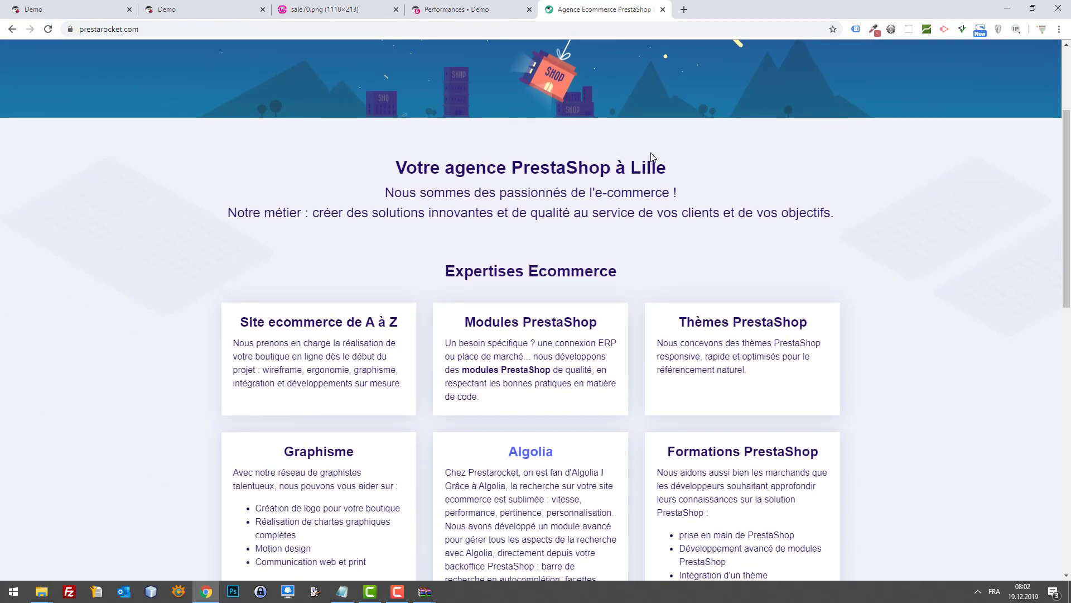
pyautogui.scroll(10, 573, 118)
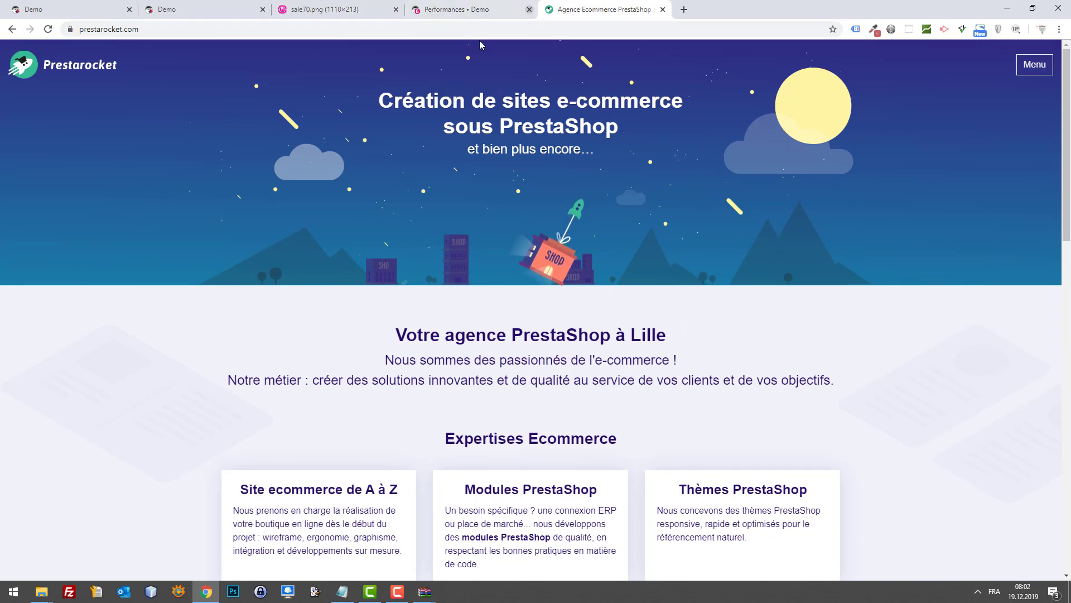
pyautogui.scroll(-5, 481, 45)
pyautogui.scroll(5, 391, 45)
pyautogui.click(416, 9)
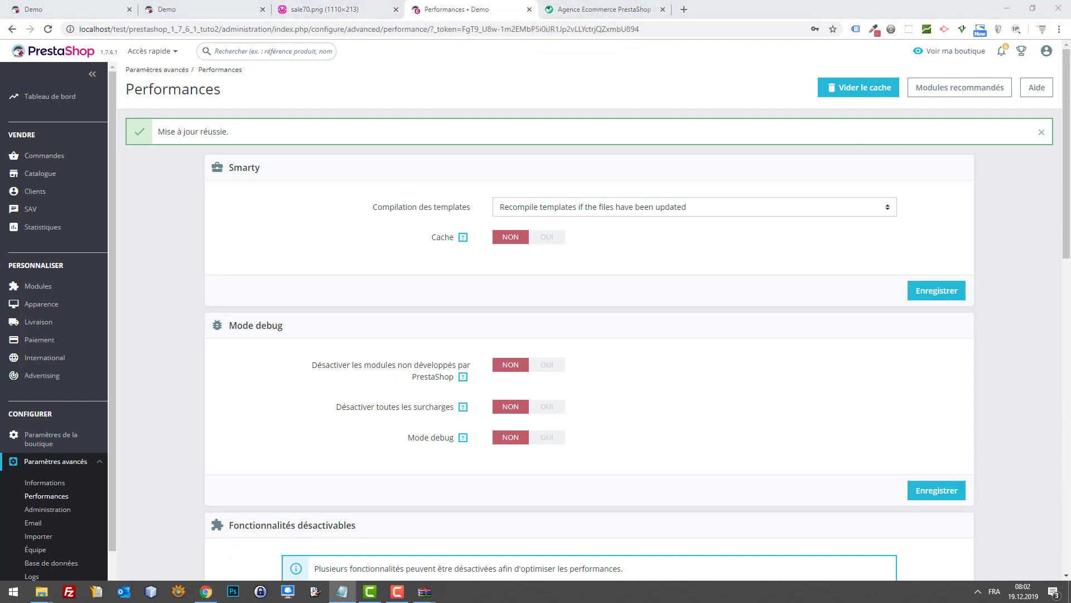
# Step: Load github.com/PrestaShop/classic-rocket in a new tab and open its linked demo store in another tab
pyautogui.click(684, 10)
pyautogui.write('https://github.com/PrestaShop/classic-rocket')
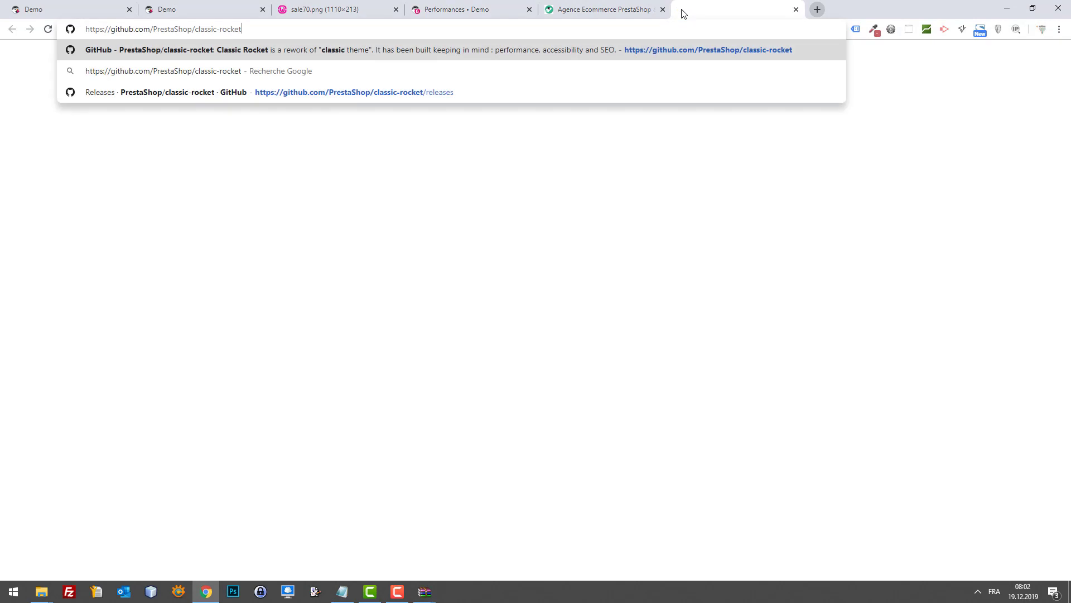
pyautogui.press('Return')
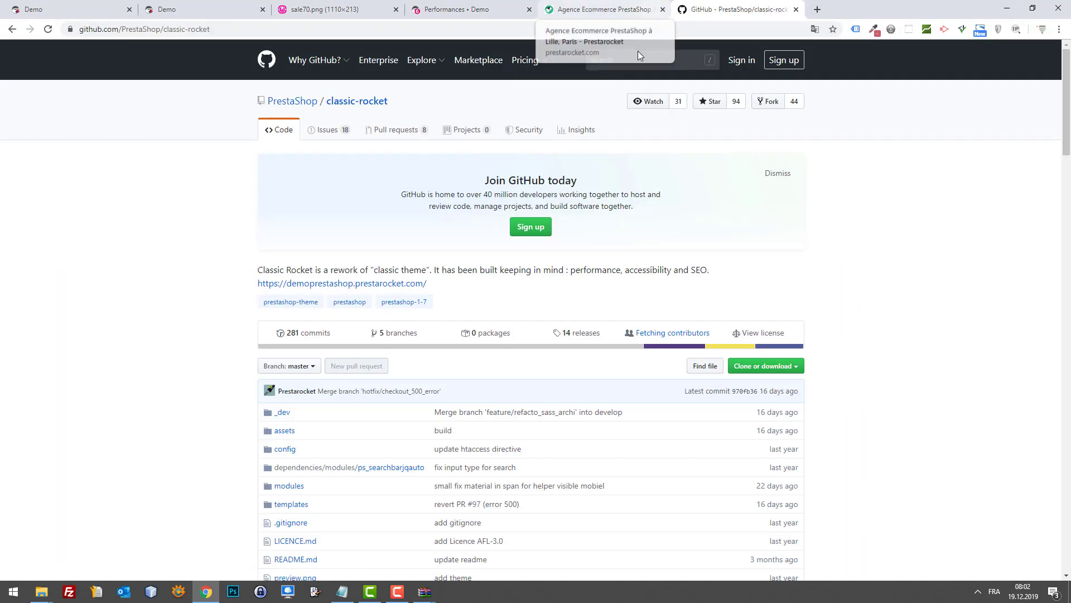
pyautogui.scroll(-10, 565, 184)
pyautogui.scroll(6, 416, 145)
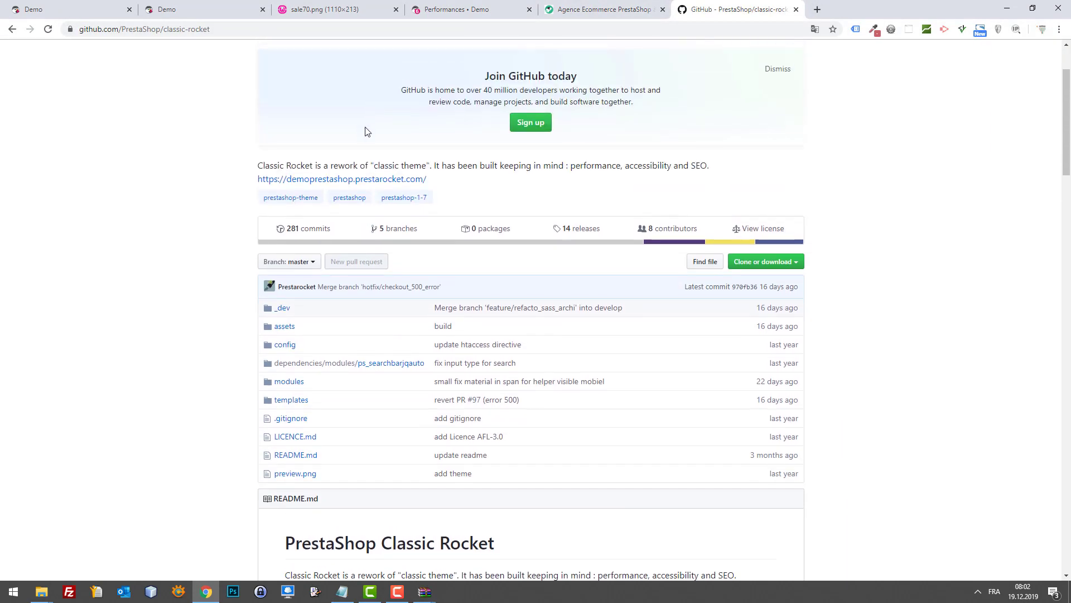
pyautogui.rightClick(372, 186)
pyautogui.click(385, 190)
pyautogui.click(865, 9)
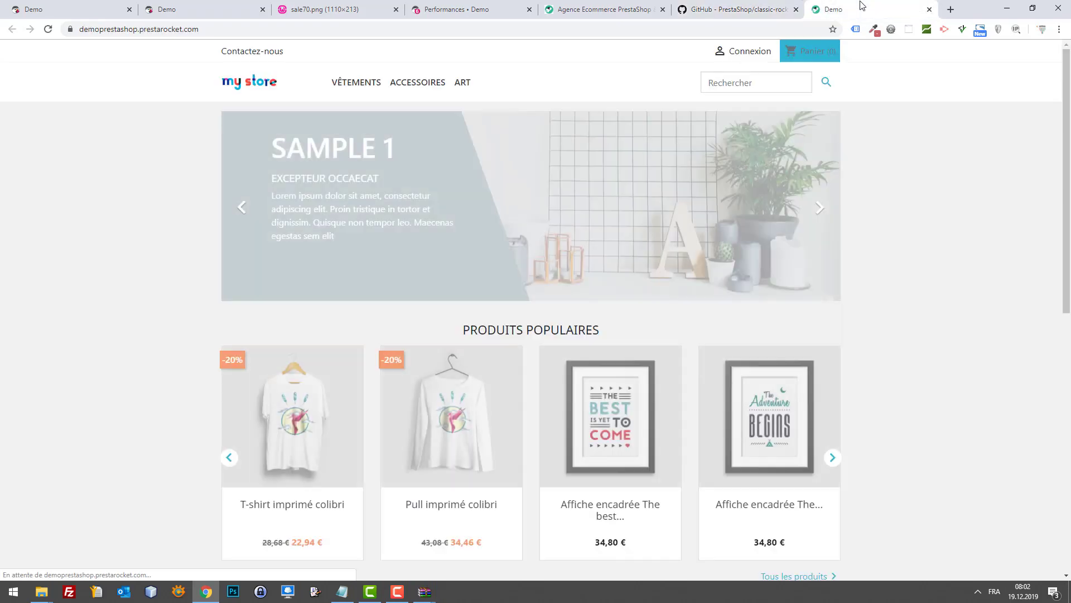
# Step: Record the demo's network load (16 requests, 981 KB, 628 ms), sort by size, and review sale70.png
pyautogui.press('F12')
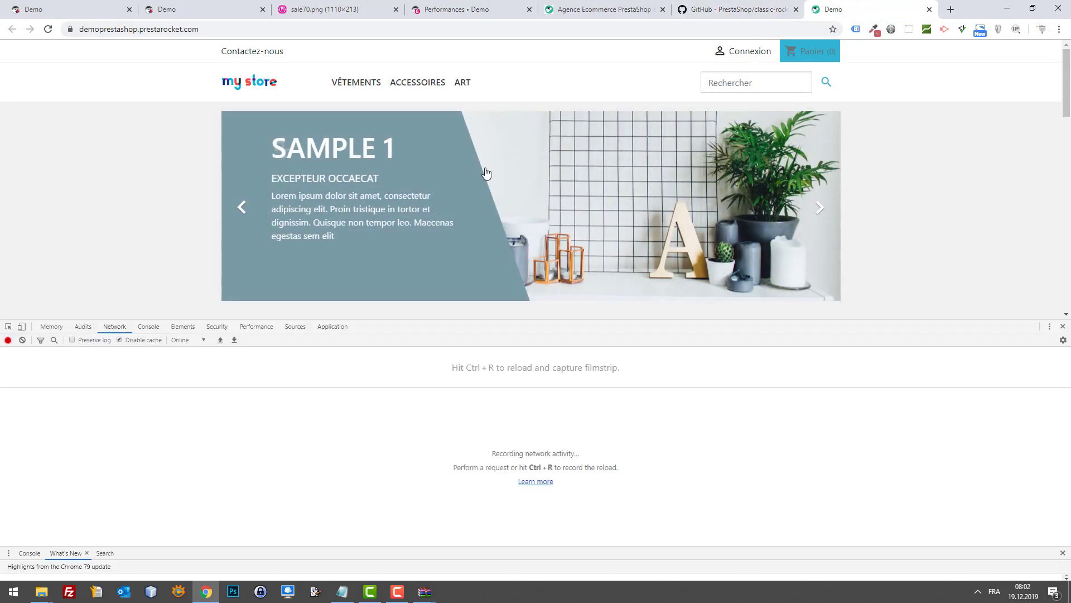
pyautogui.hotkey('ctrl', 'r')
pyautogui.hotkey('ctrl', 'r')
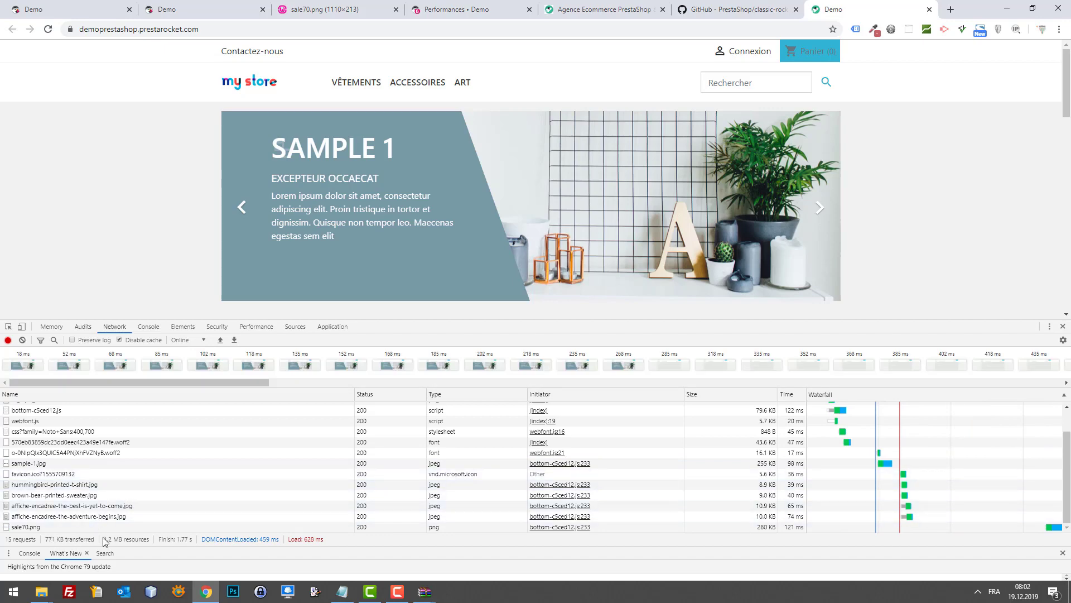
pyautogui.scroll(-10, 385, 212)
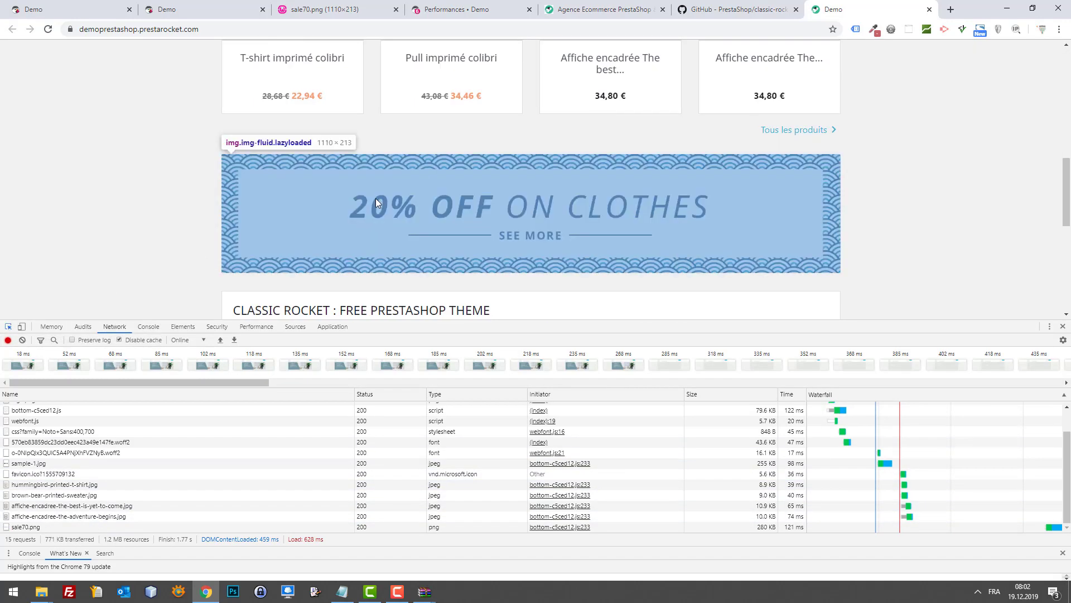
pyautogui.click(376, 199)
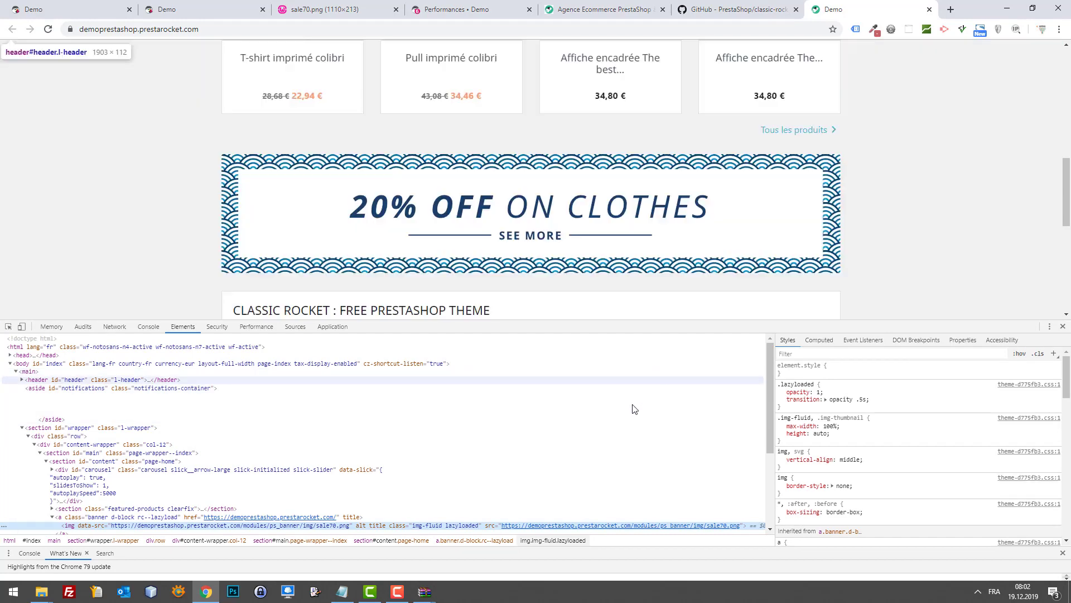
pyautogui.click(109, 328)
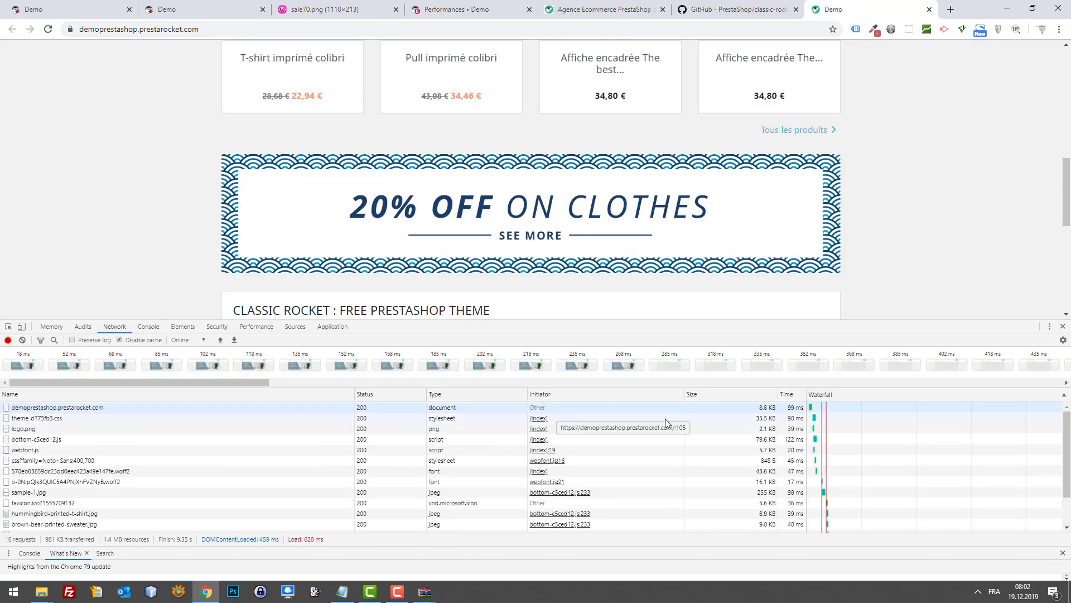
pyautogui.click(725, 397)
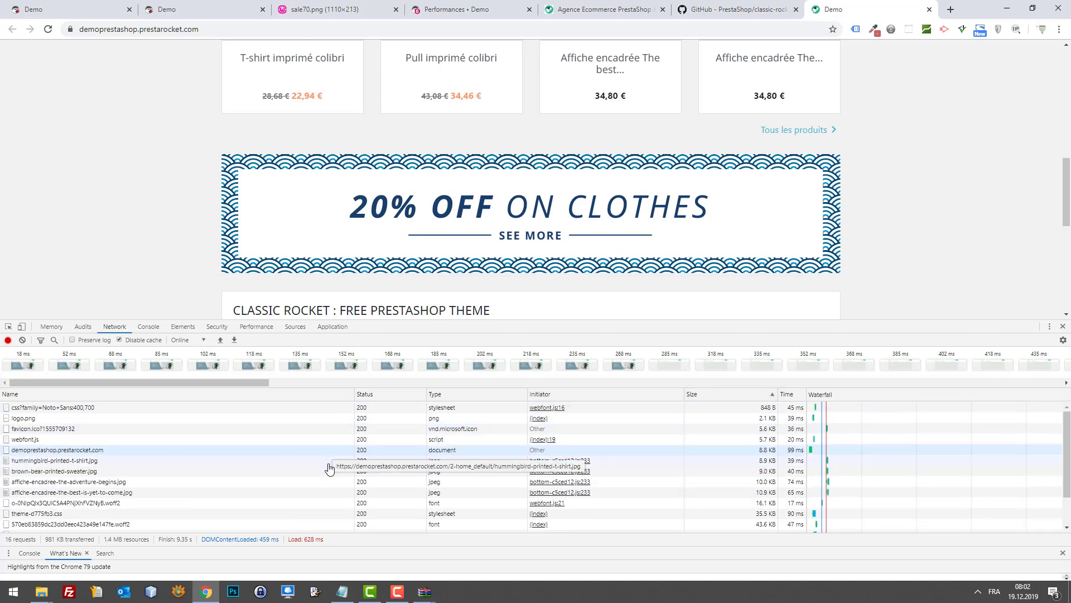
pyautogui.scroll(-2, 327, 467)
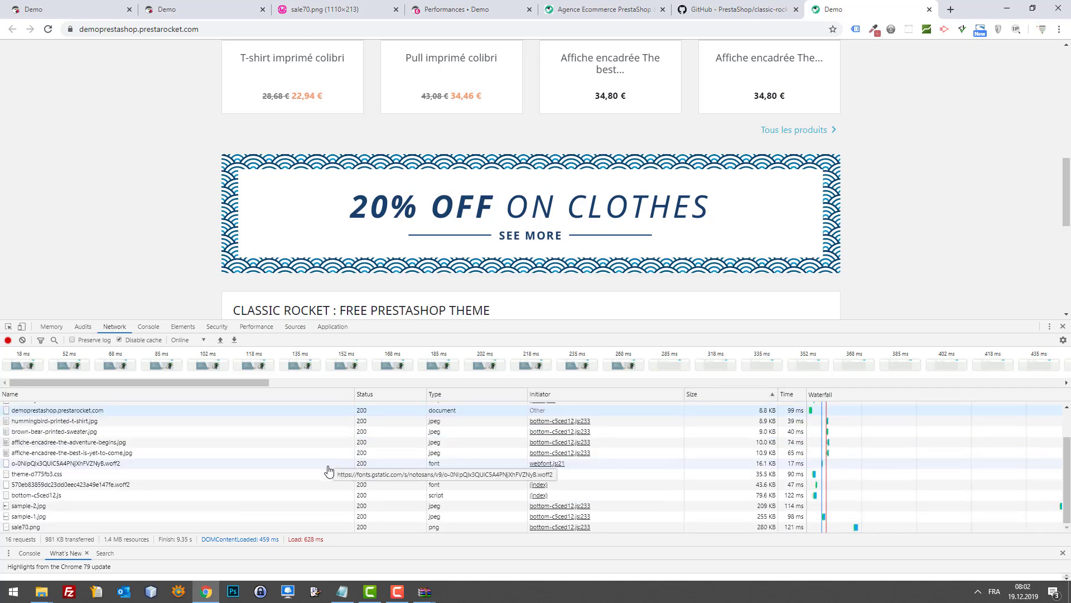
pyautogui.click(66, 527)
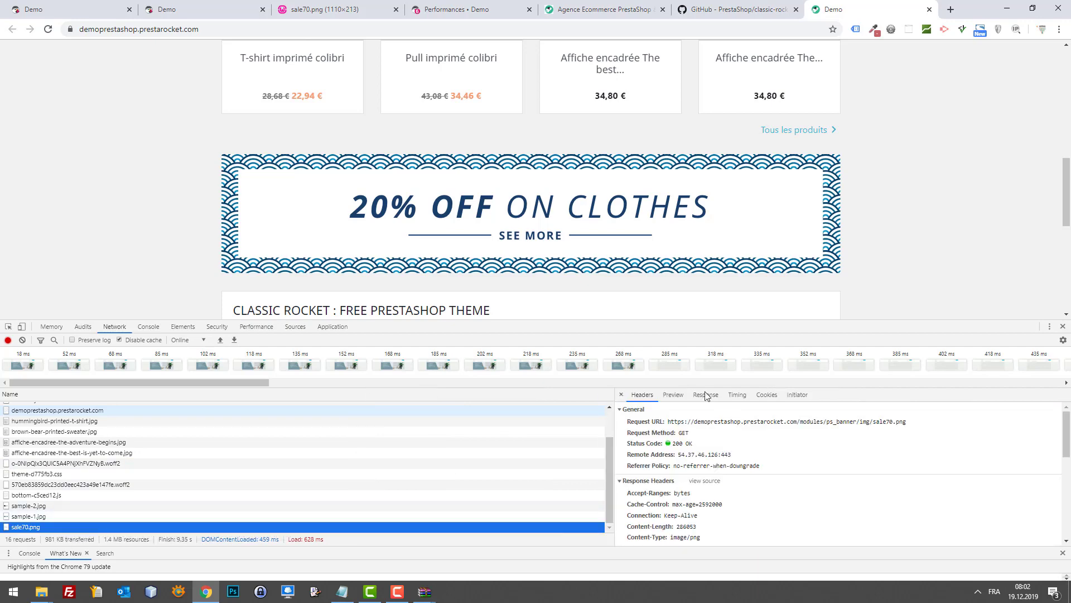
pyautogui.click(621, 395)
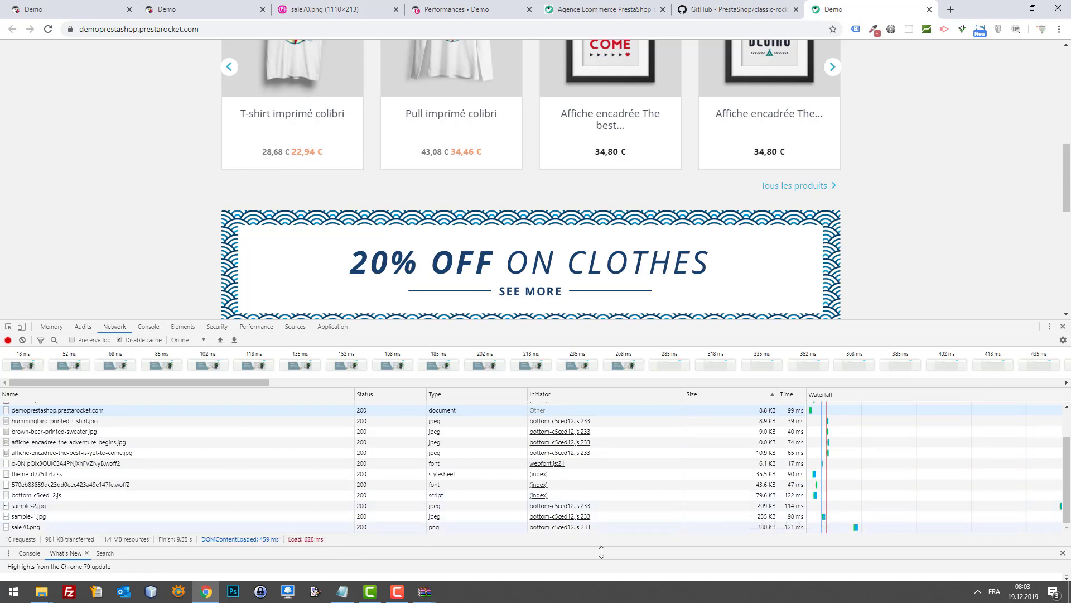
pyautogui.rightClick(24, 512)
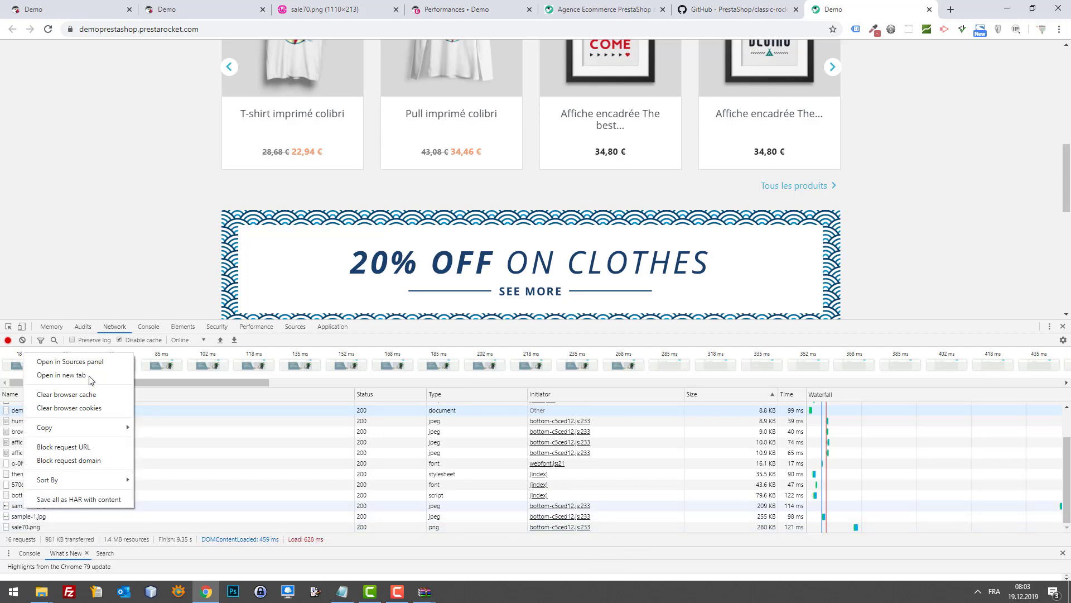
pyautogui.click(95, 378)
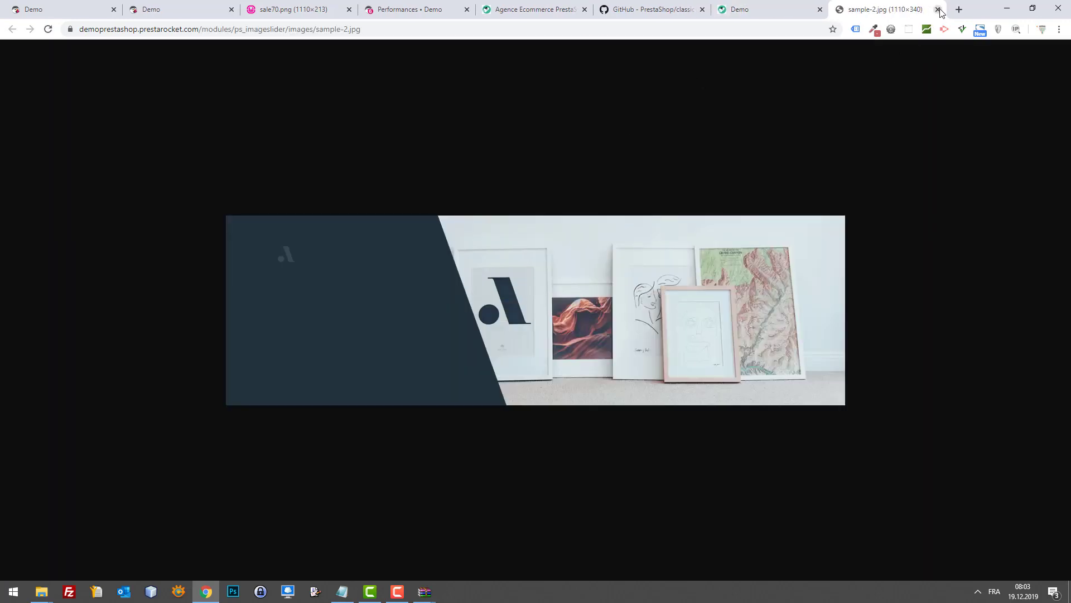
pyautogui.click(938, 10)
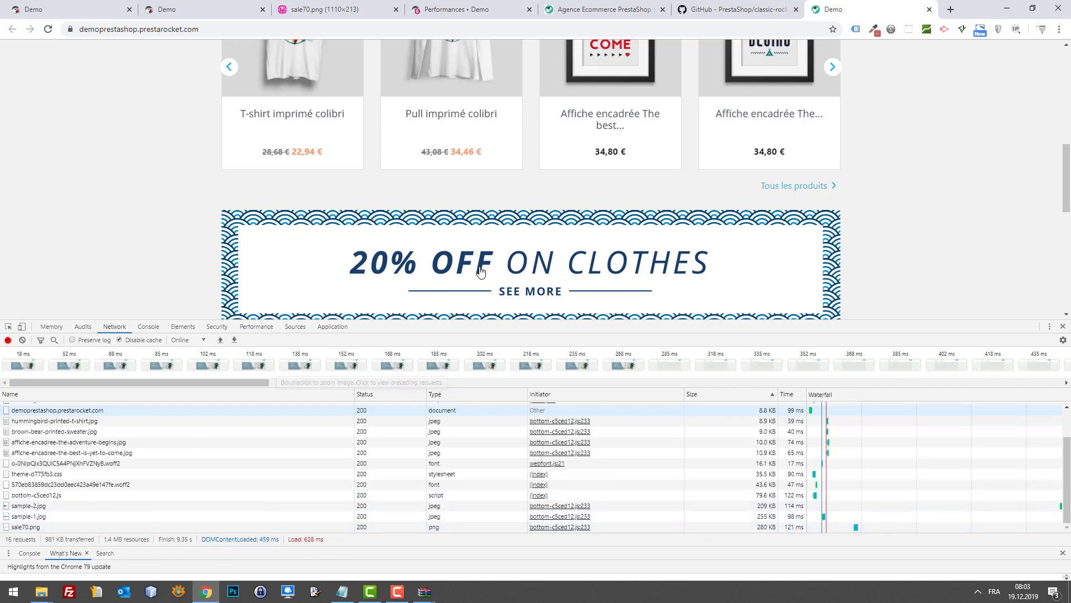
pyautogui.scroll(6, 895, 187)
pyautogui.scroll(1, 902, 194)
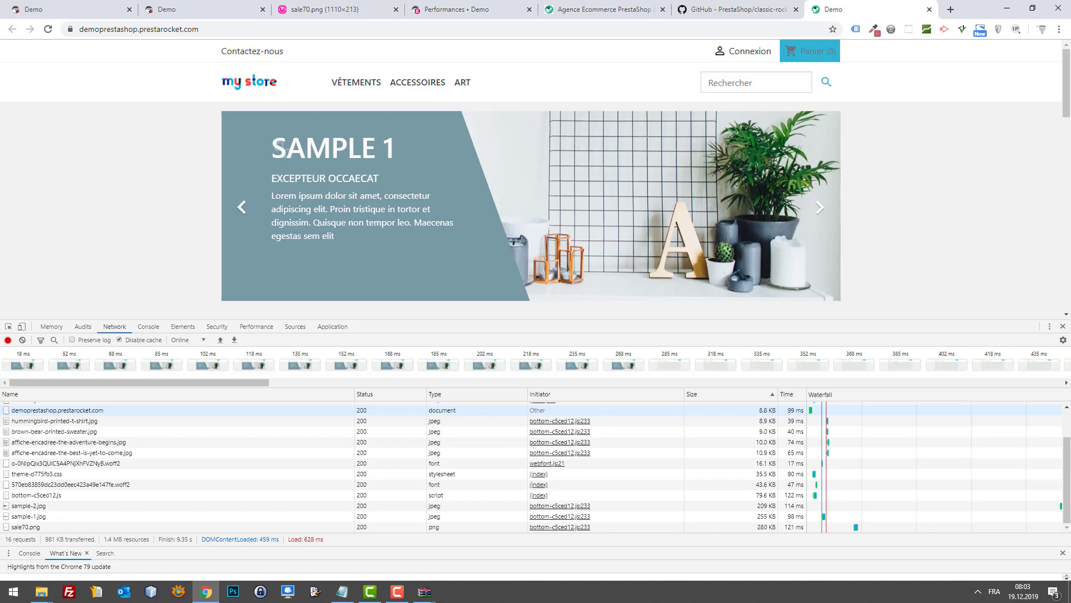
# Step: Close DevTools, reload, and browse Vêtements, Pull imprimé colibri, Accessoires, Art and the poster page
pyautogui.click(1062, 326)
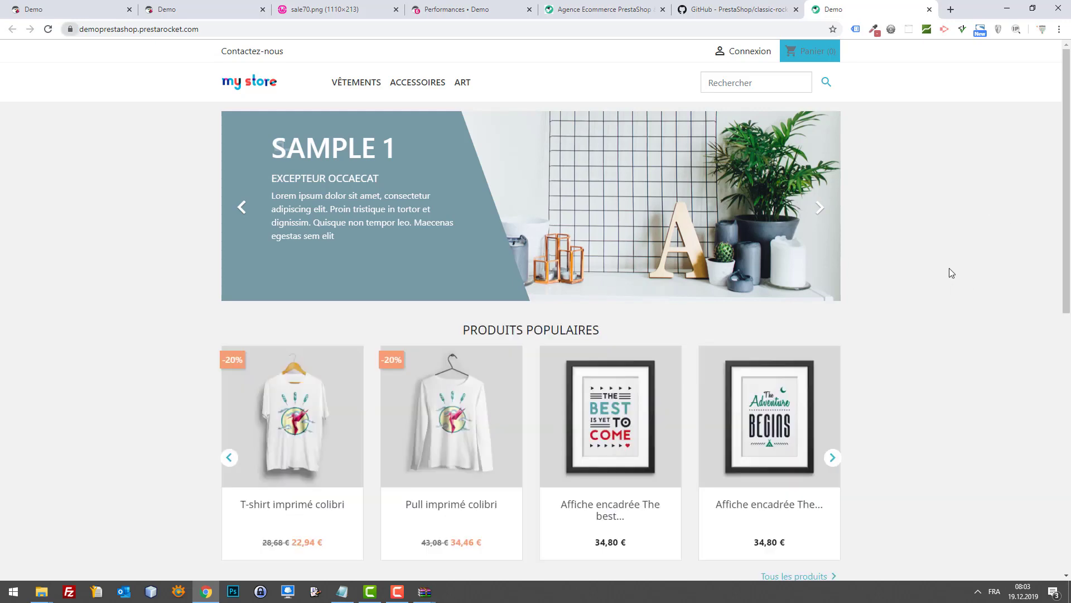
pyautogui.press('F5')
pyautogui.click(364, 88)
pyautogui.click(437, 341)
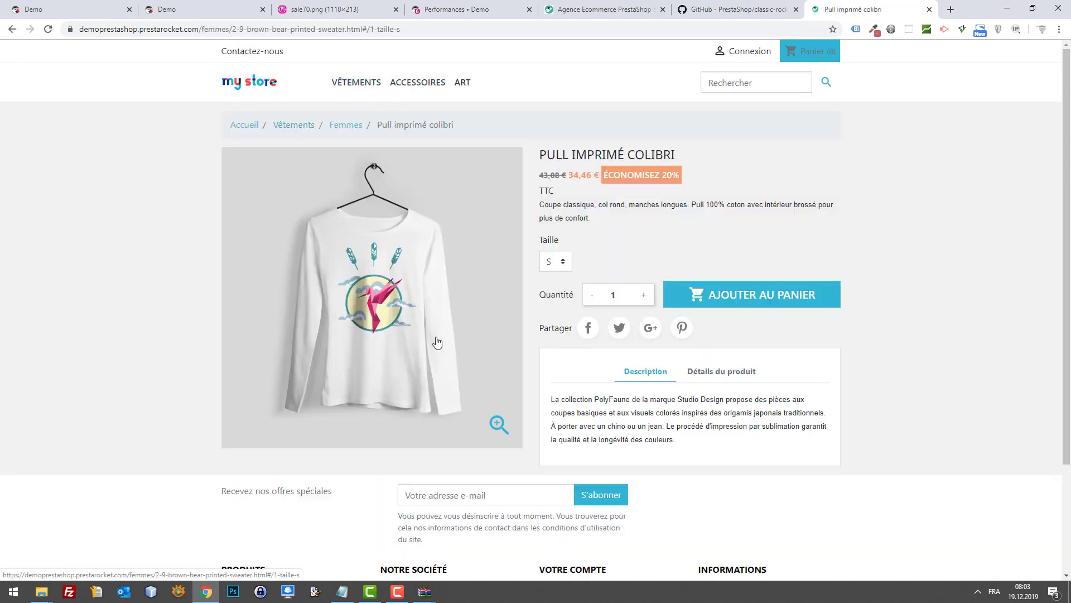
pyautogui.click(426, 90)
pyautogui.click(460, 85)
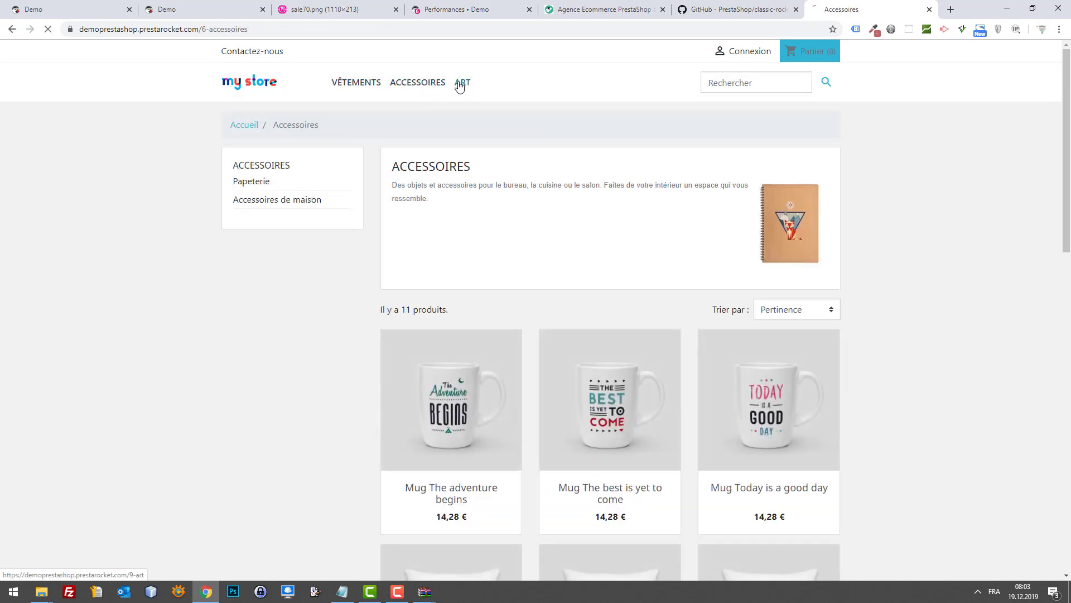
pyautogui.click(495, 363)
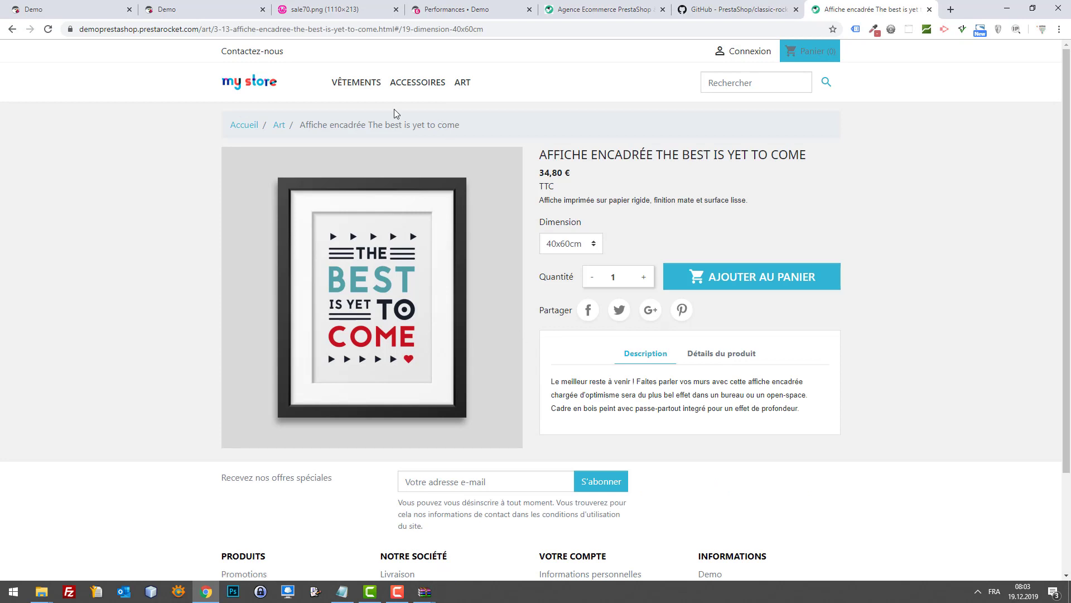
# Step: Move between Accessoires, Vêtements > Femmes and the pull, ending on the 14,28 € mug page
pyautogui.click(420, 83)
pyautogui.click(581, 402)
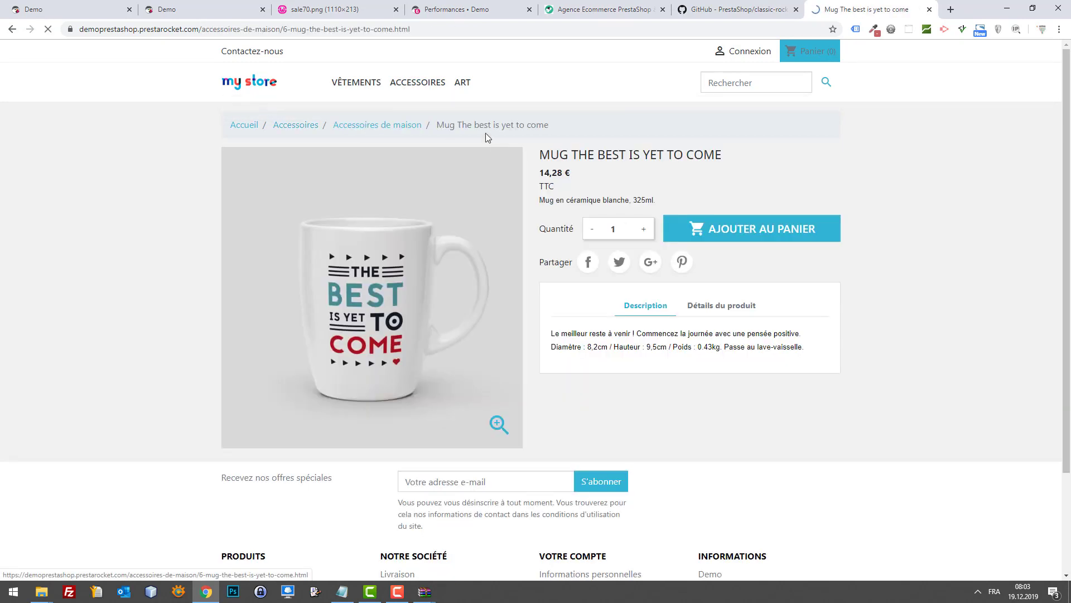
pyautogui.click(430, 83)
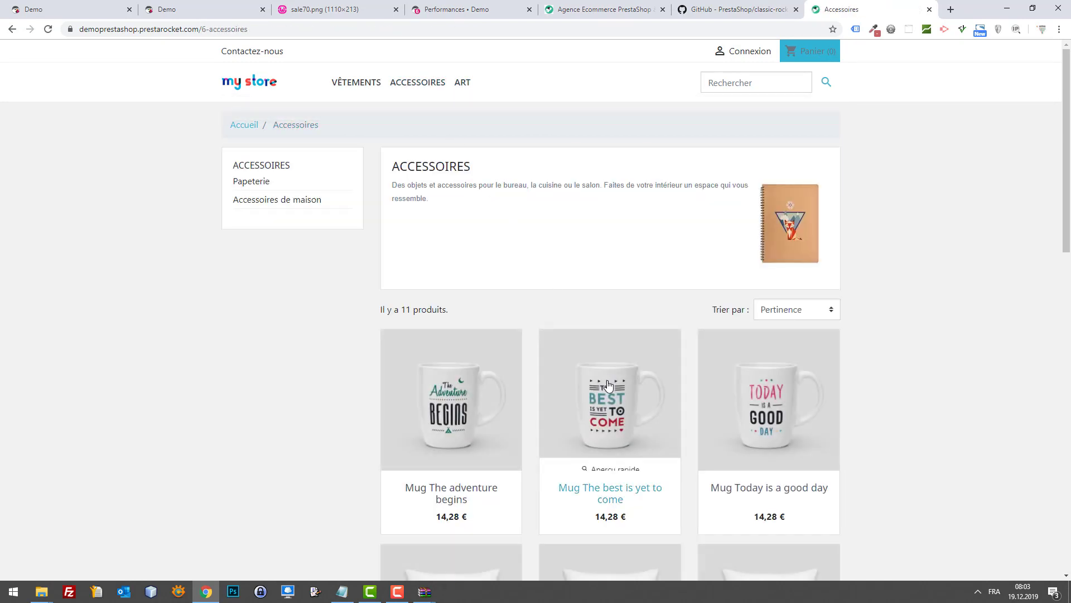
pyautogui.click(608, 385)
pyautogui.click(351, 85)
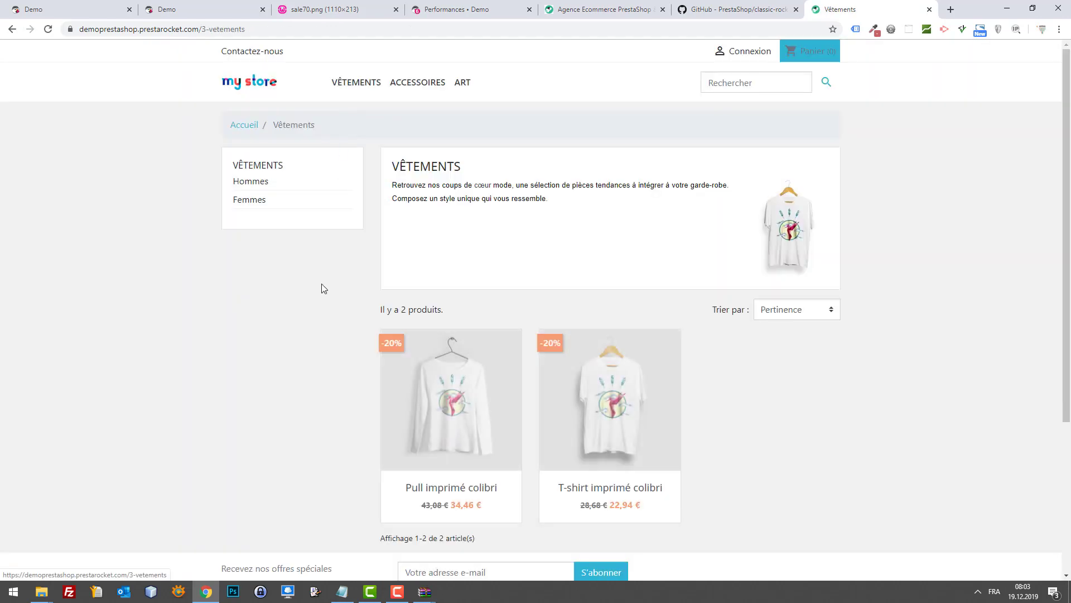
pyautogui.click(451, 412)
pyautogui.moveTo(363, 85)
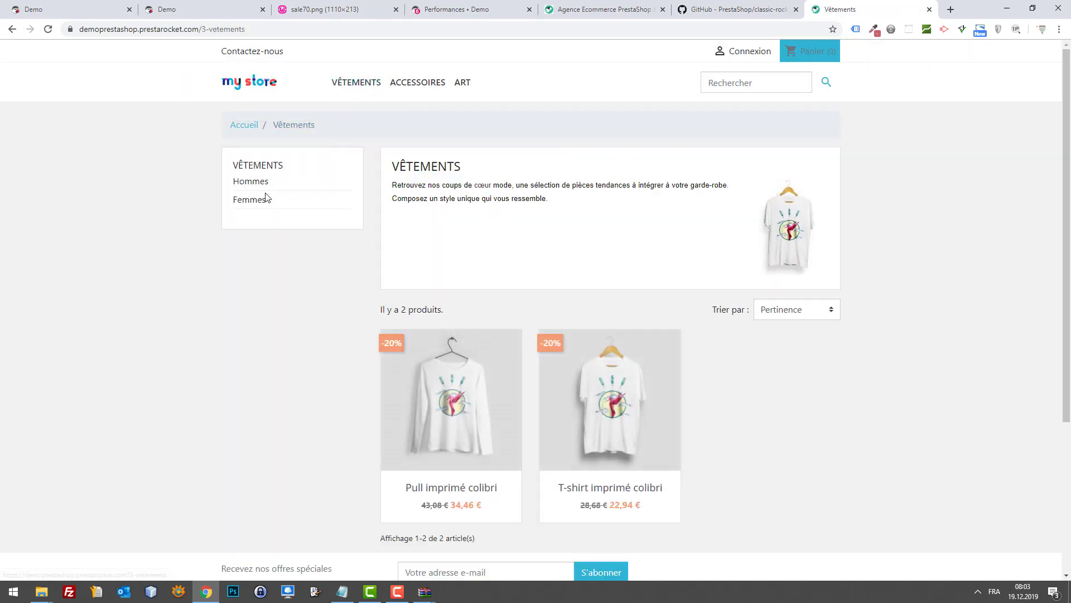
pyautogui.click(247, 202)
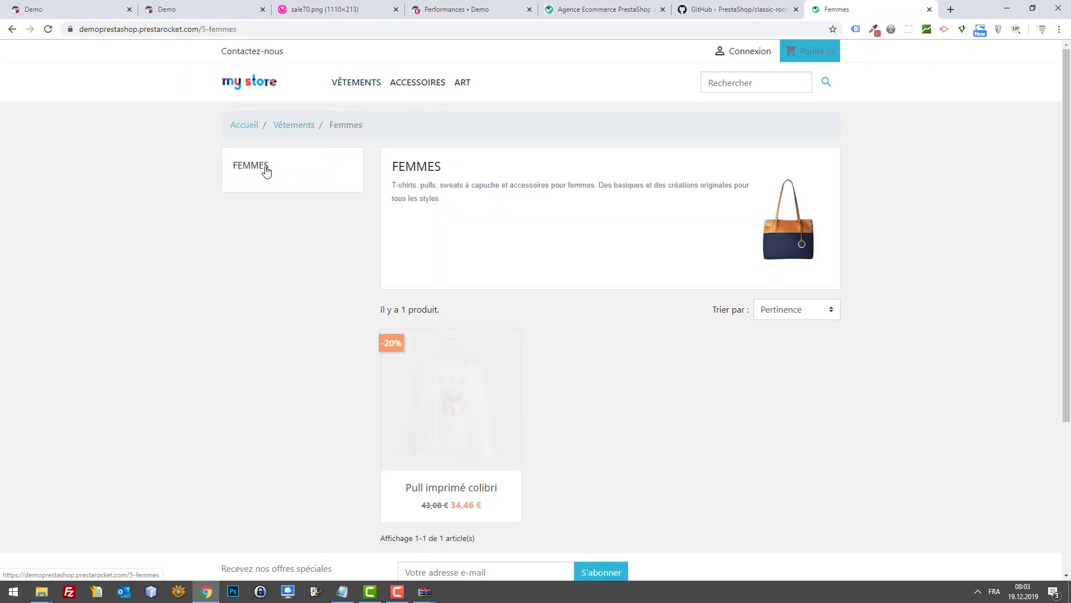
pyautogui.click(441, 407)
pyautogui.click(397, 89)
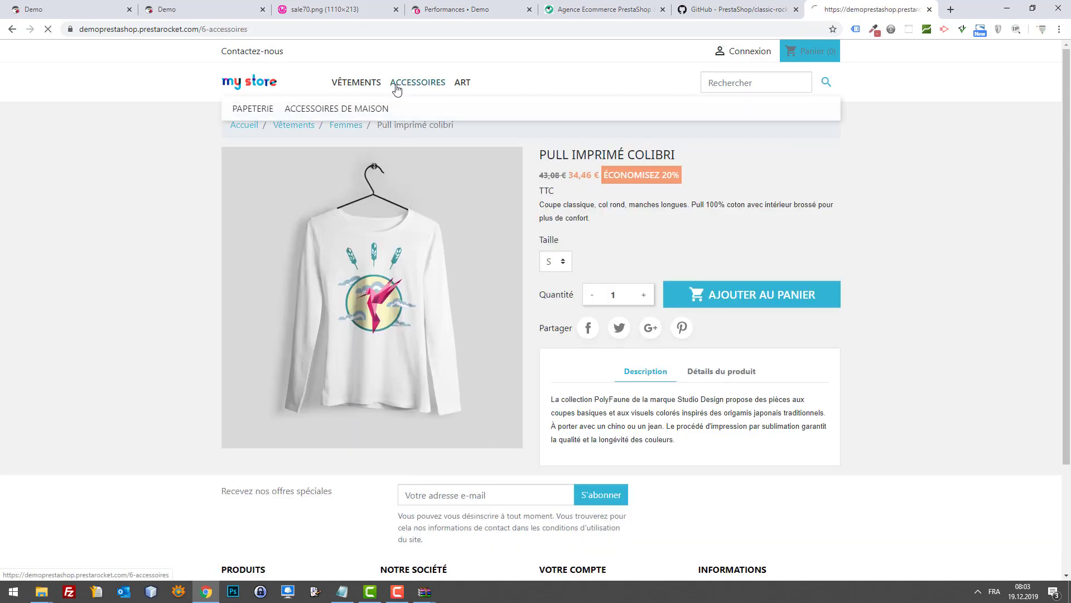
pyautogui.click(586, 395)
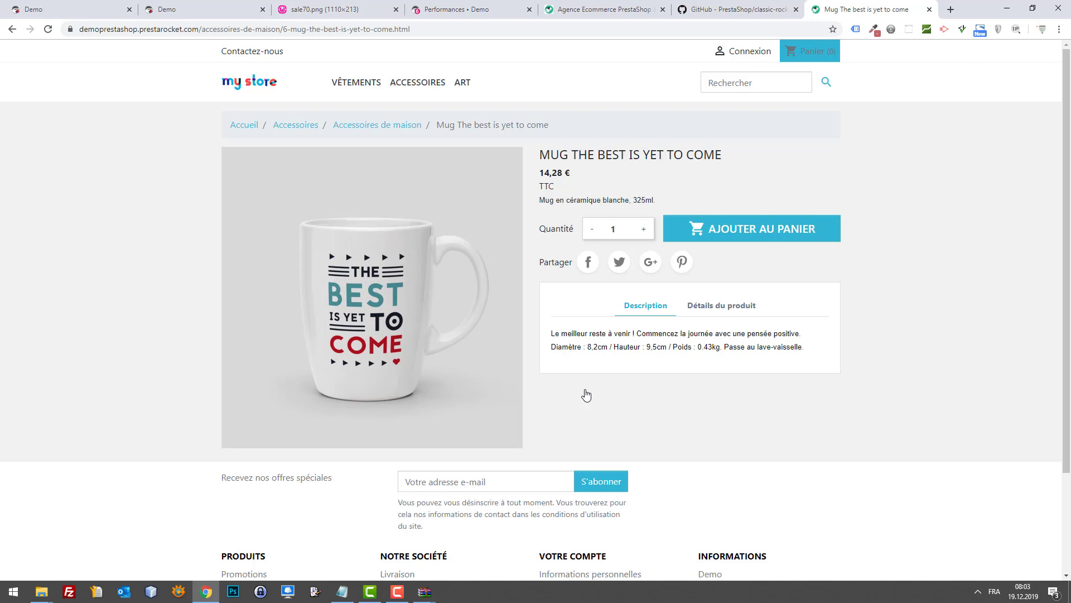
# Step: Open DevTools and reload the mug product page to capture its network requests
pyautogui.press('F12')
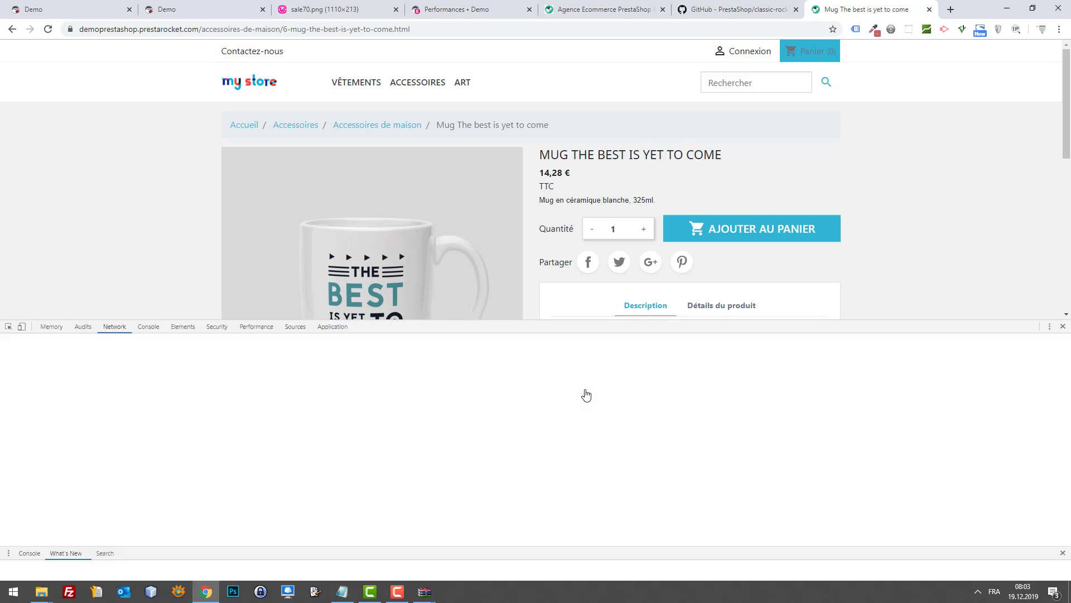
pyautogui.hotkey('ctrl', 'r')
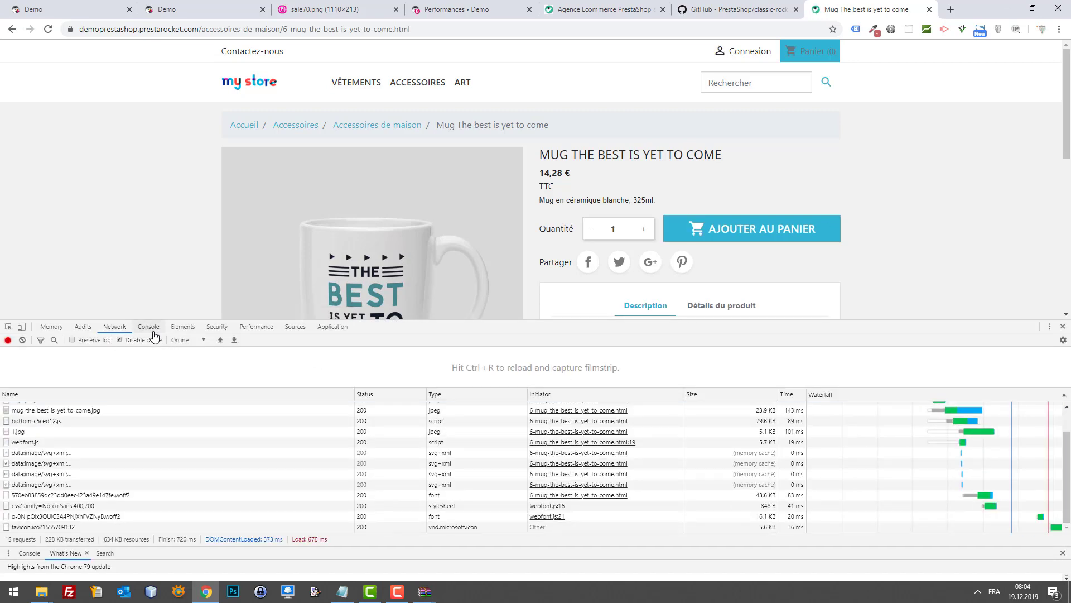
pyautogui.click(151, 329)
pyautogui.click(103, 328)
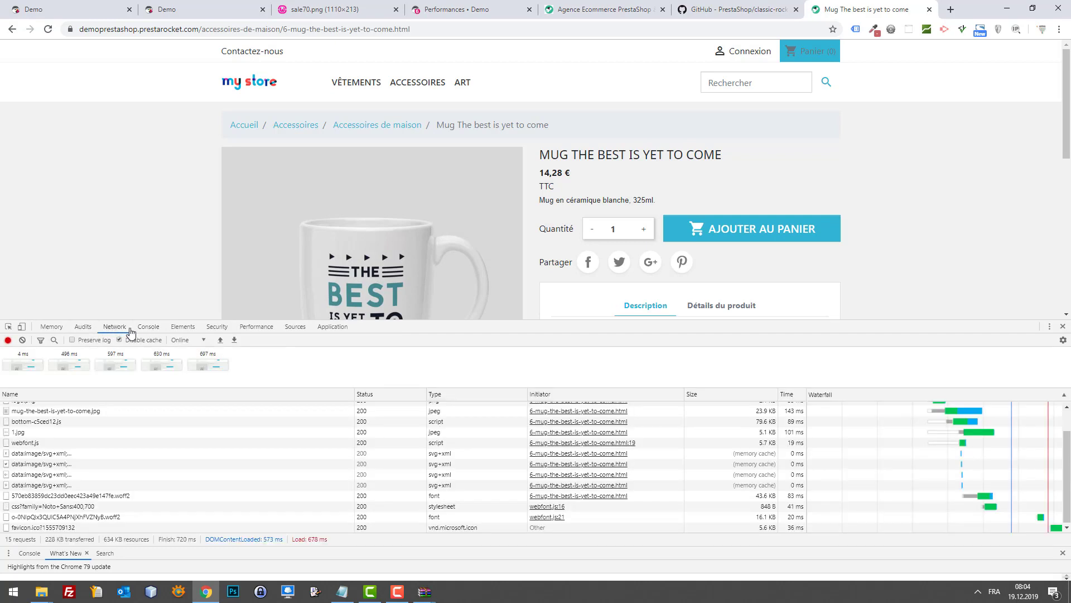
pyautogui.hotkey('ctrl', 'r')
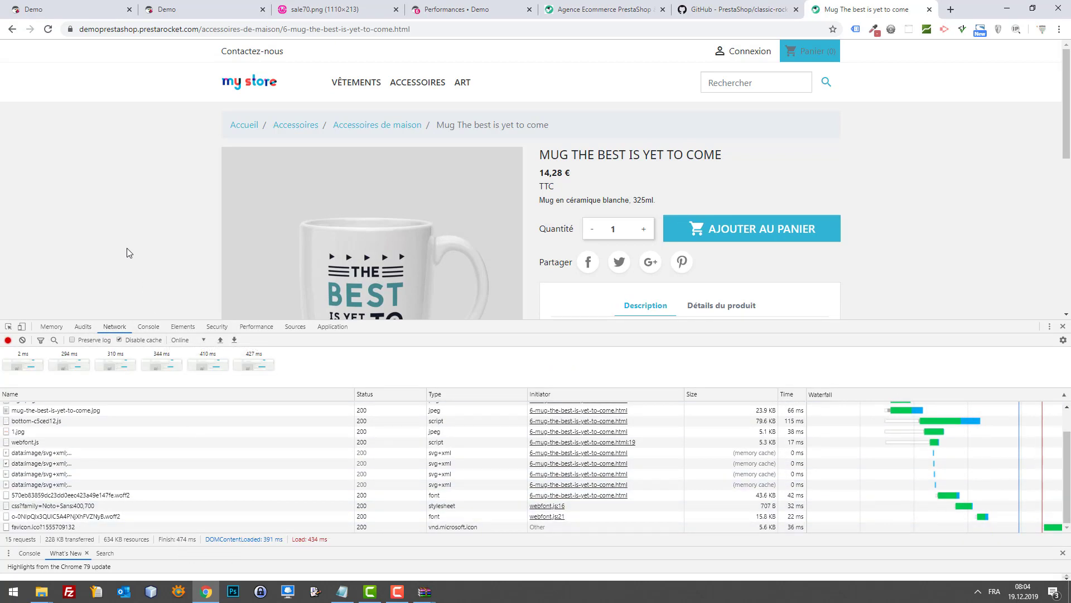
pyautogui.hotkey('ctrl', 'r')
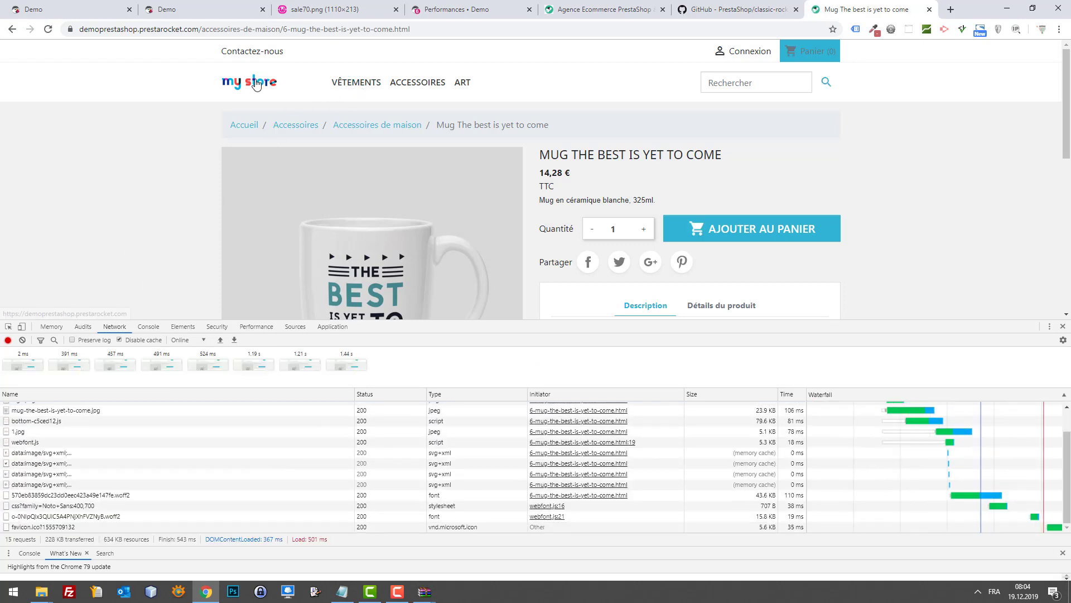
# Step: Go to the demo store's home page, reload it, and inspect the sale70.png request headers
pyautogui.click(244, 125)
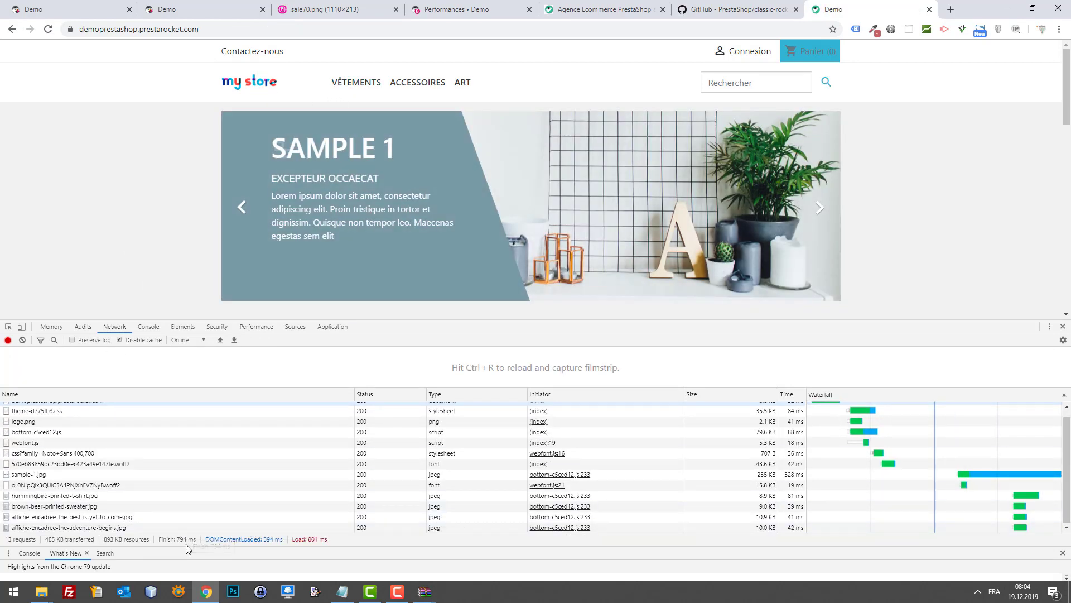
pyautogui.hotkey('ctrl', 'r')
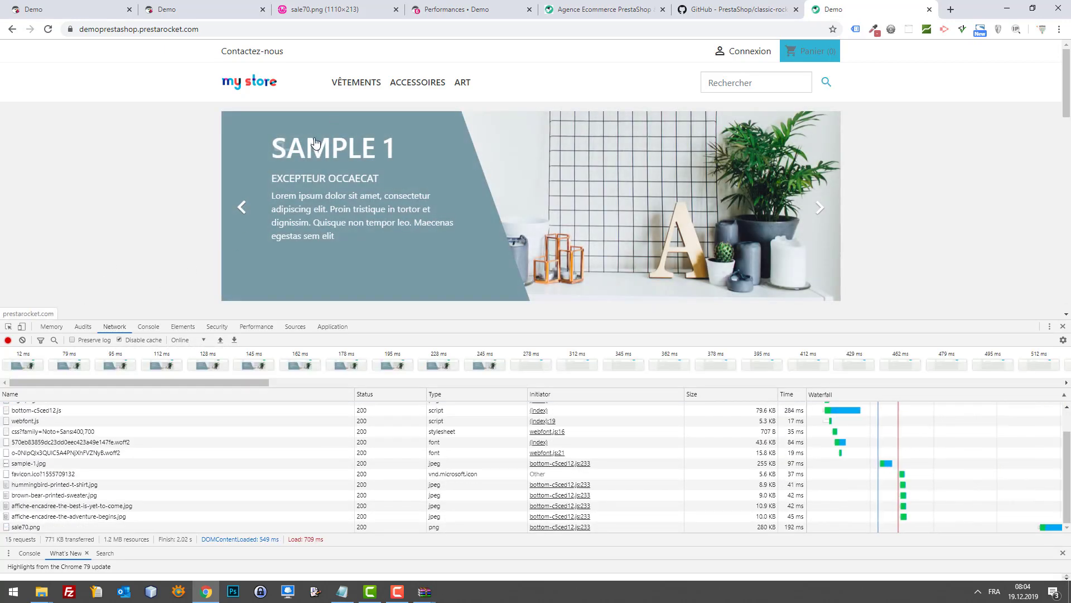
pyautogui.hotkey('ctrl', 'r')
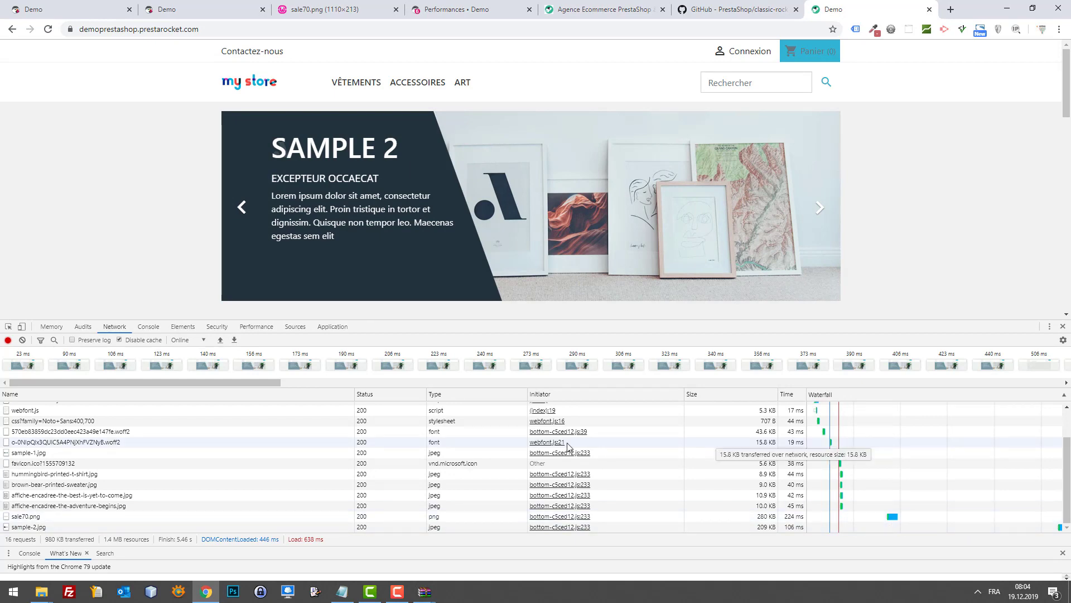
pyautogui.click(56, 519)
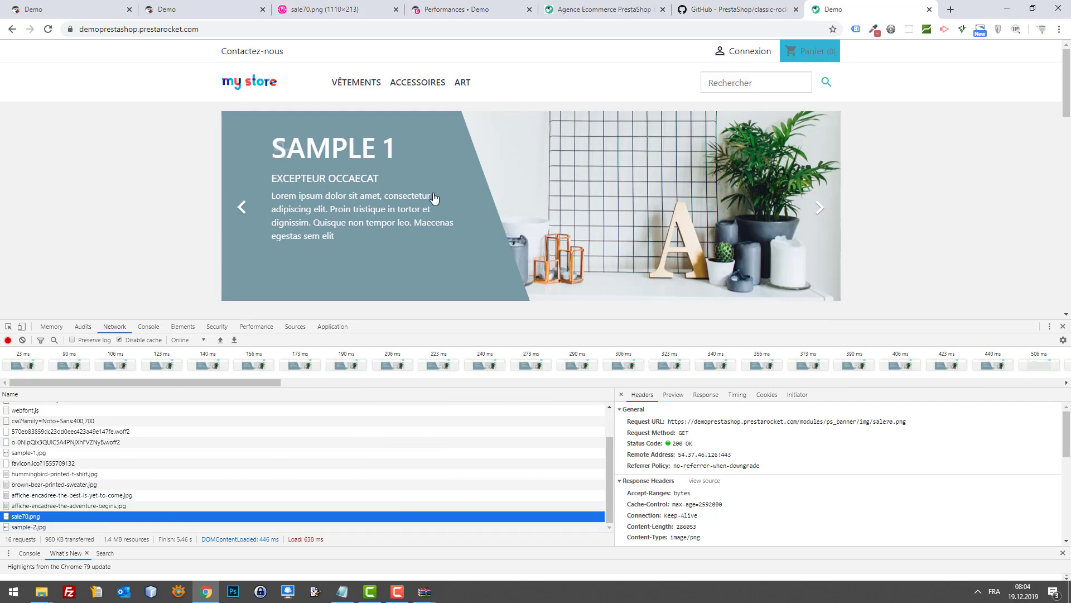
# Step: Advance the home page slider several slides and reload to log 16 requests
pyautogui.click(819, 207)
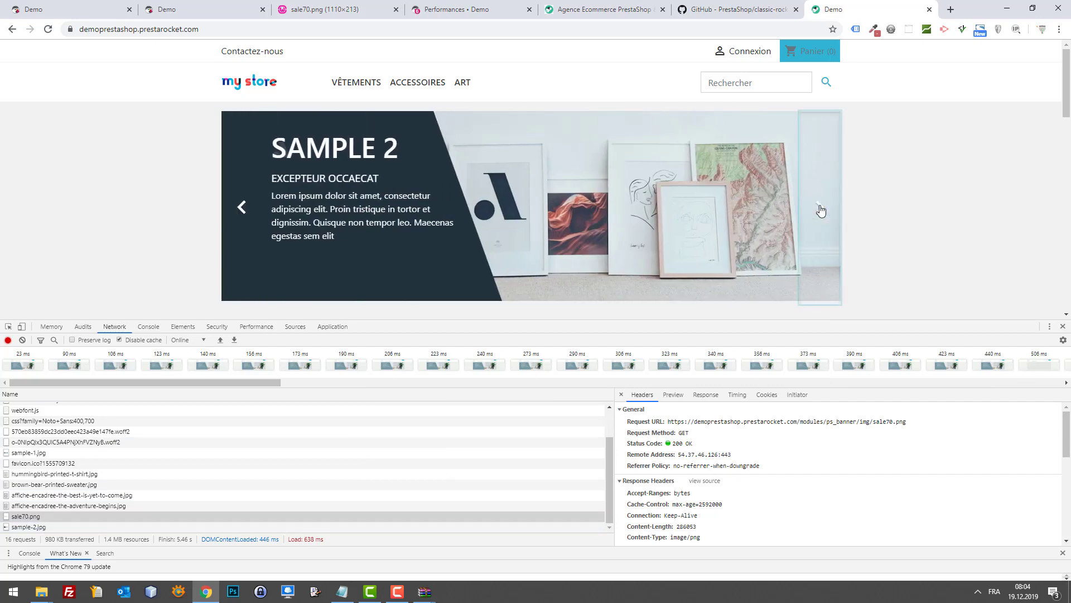
pyautogui.click(819, 208)
pyautogui.click(819, 207)
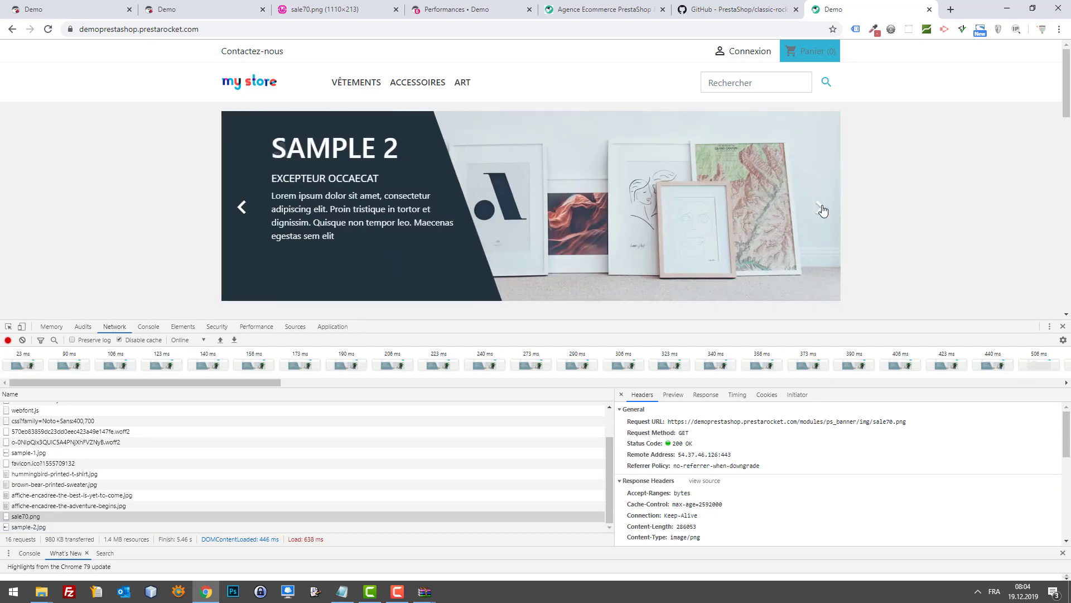
pyautogui.click(820, 208)
pyautogui.hotkey('ctrl', 'r')
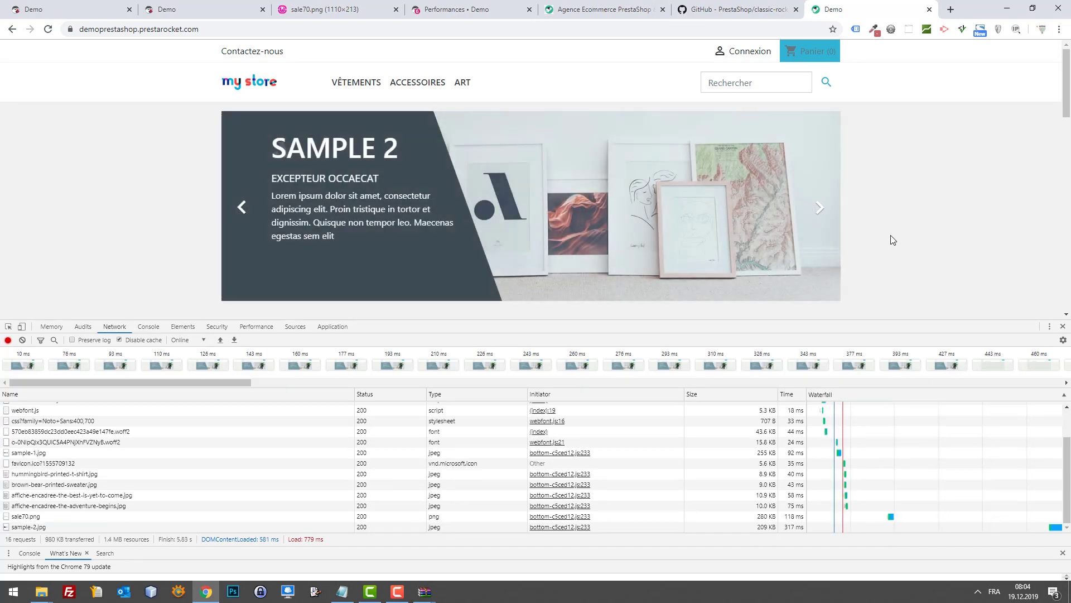
# Step: Copy the demo store address and search Google for 'google speed' in a new tab
pyautogui.click(224, 34)
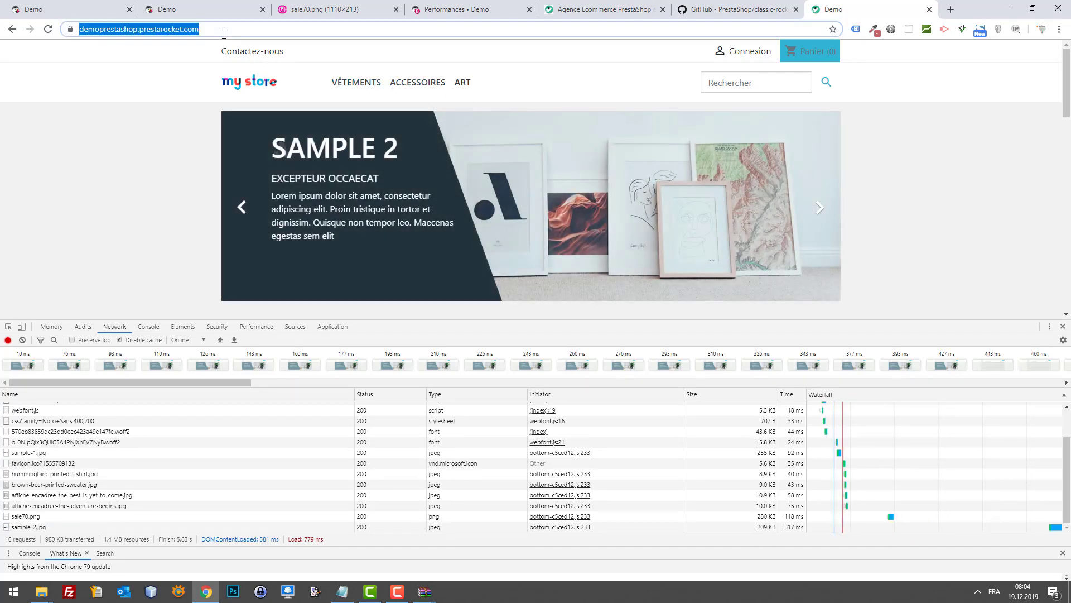
pyautogui.press('Left')
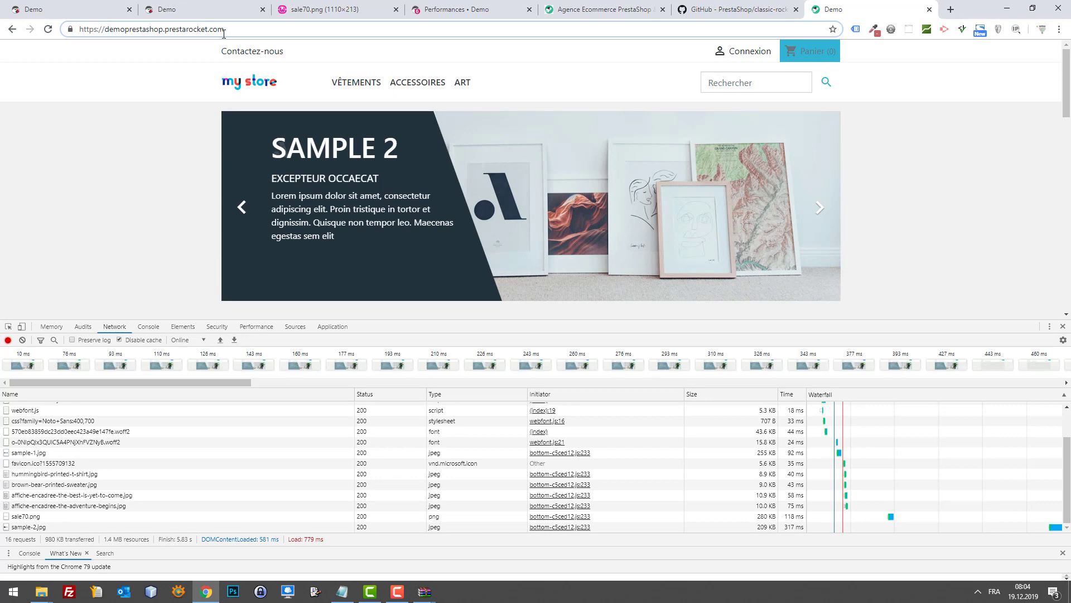
pyautogui.hotkey('ctrl', 'a')
pyautogui.hotkey('ctrl', 'c')
pyautogui.hotkey('ctrl', 't')
pyautogui.write('google speed')
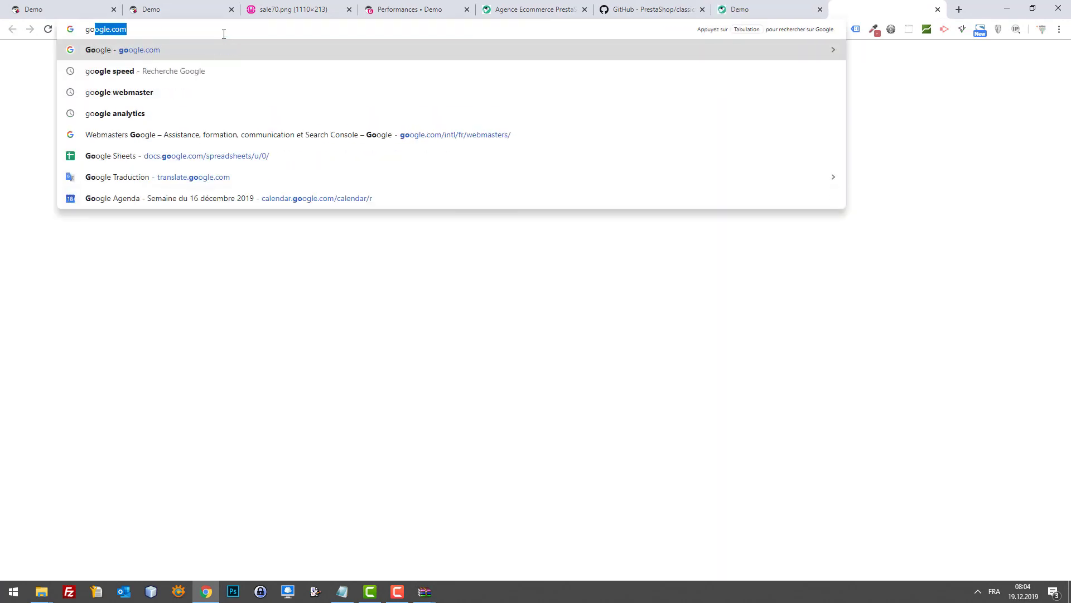
pyautogui.press('Return')
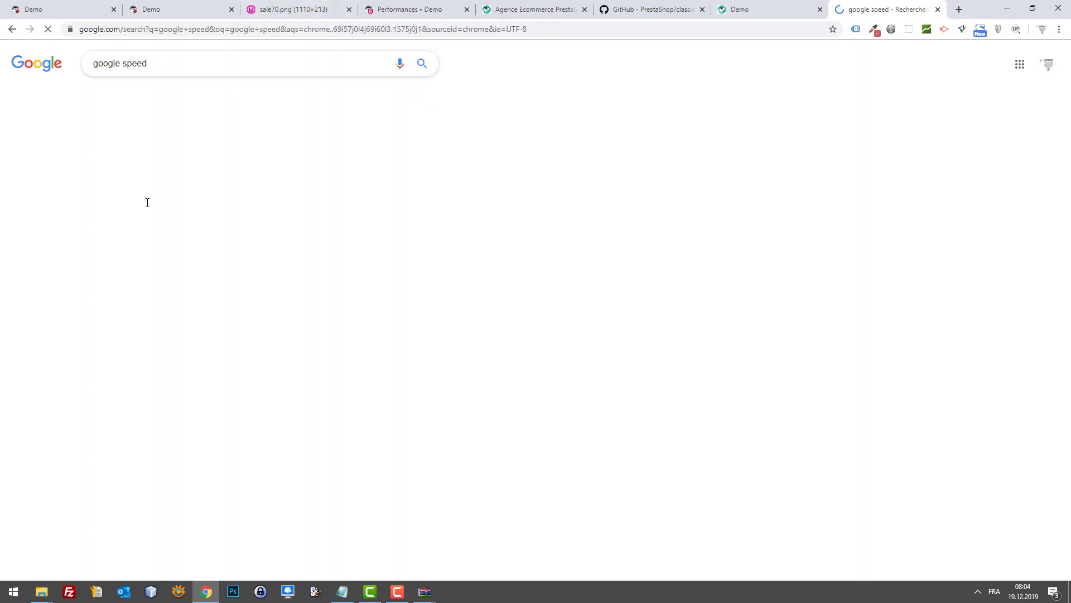
pyautogui.click(160, 147)
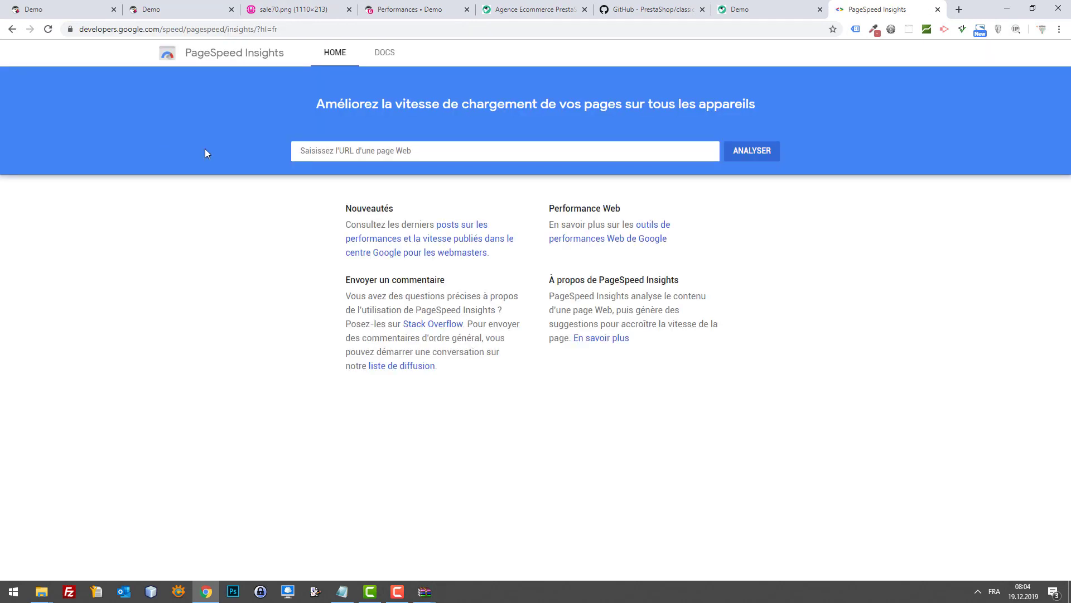
pyautogui.click(346, 149)
pyautogui.hotkey('ctrl', 'v')
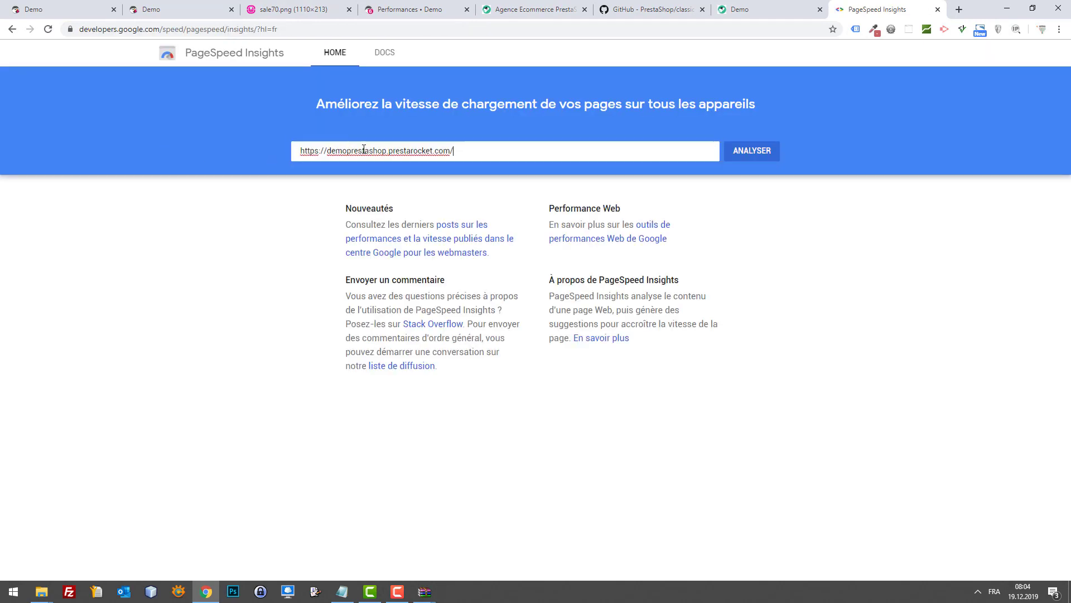
pyautogui.click(752, 152)
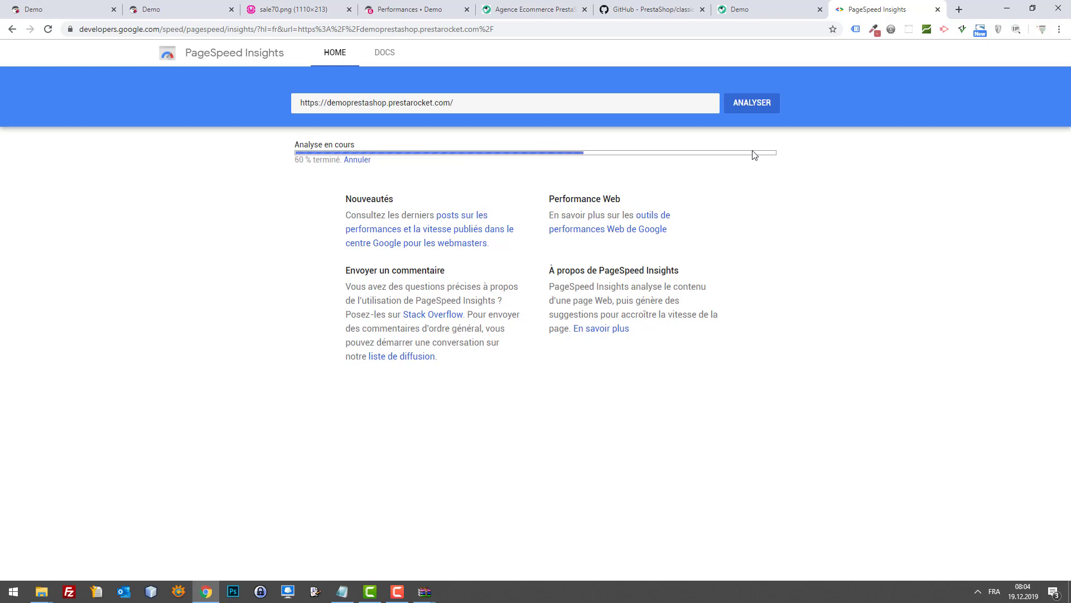
pyautogui.hotkey('ctrl', 't')
# Step: Load the local shop and open its /administration back-office login page
pyautogui.write('w3')
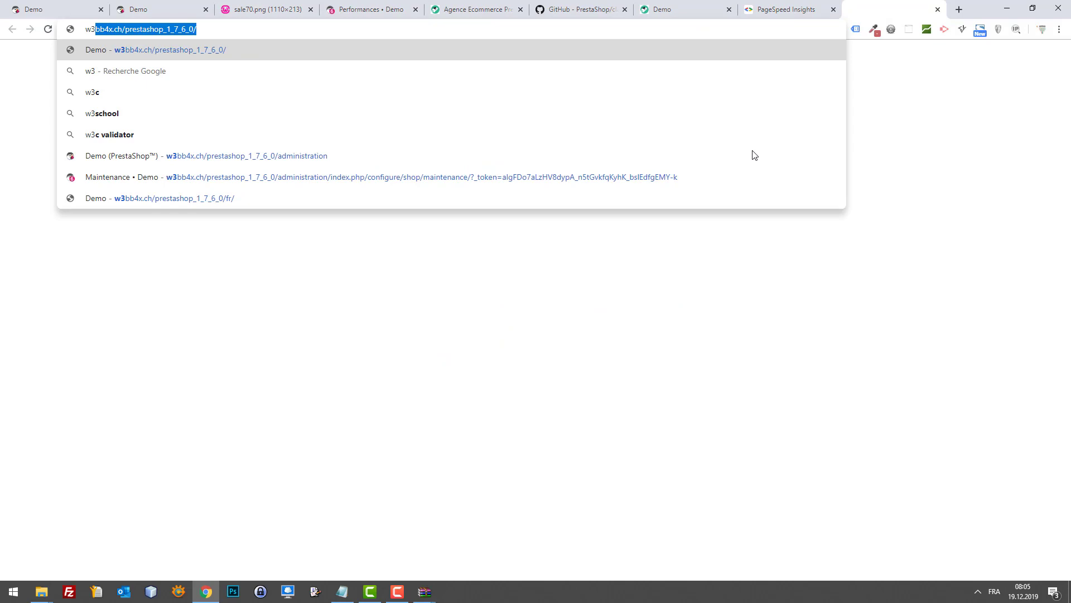
pyautogui.press('Return')
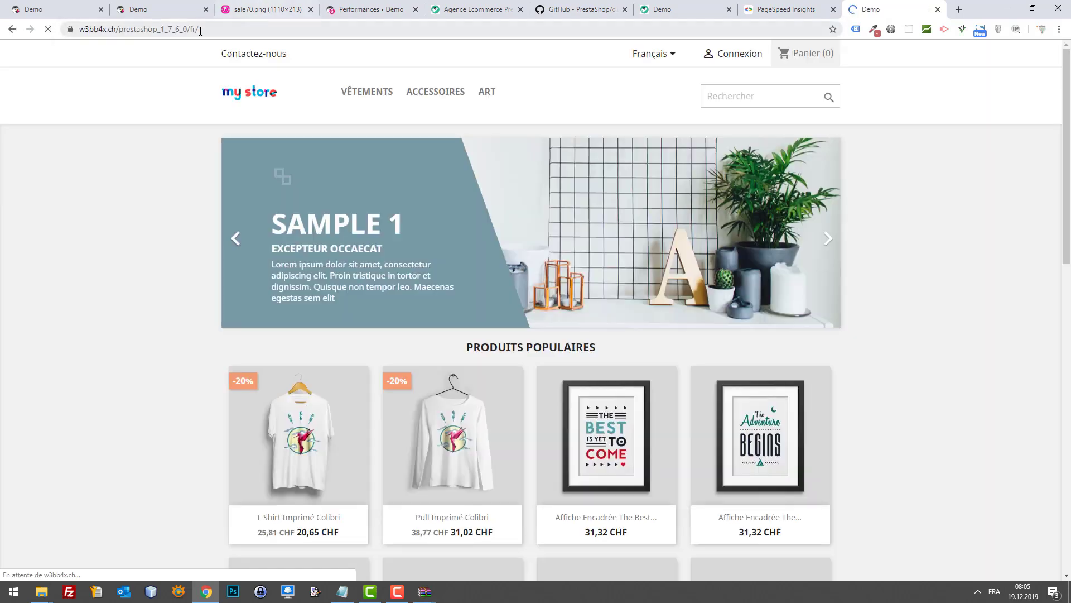
pyautogui.click(201, 29)
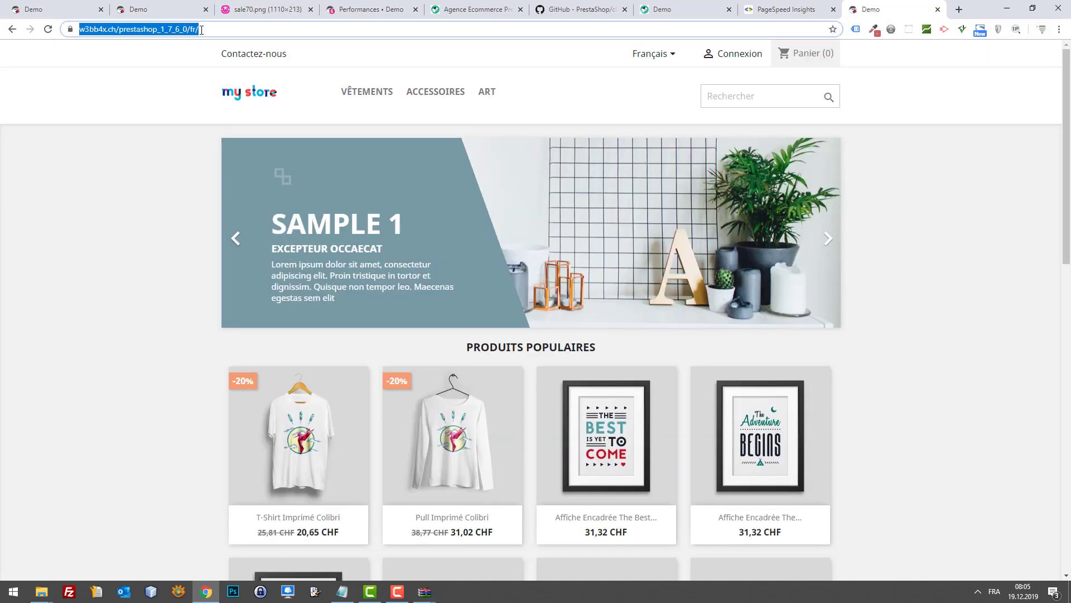
pyautogui.hotkey('ctrl', 'c')
pyautogui.hotkey('ctrl', 't')
pyautogui.hotkey('ctrl', 'v')
pyautogui.press('BackSpace')
pyautogui.press('BackSpace')
pyautogui.press('BackSpace')
pyautogui.press('BackSpace')
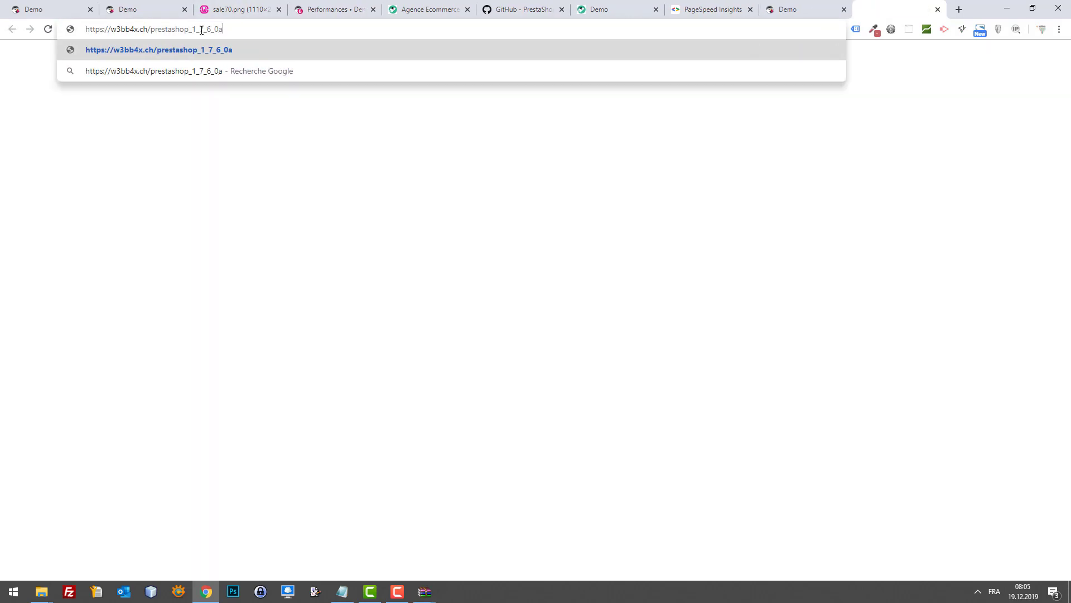
pyautogui.press('Down')
pyautogui.press('Down')
pyautogui.press('Down')
pyautogui.press('Return')
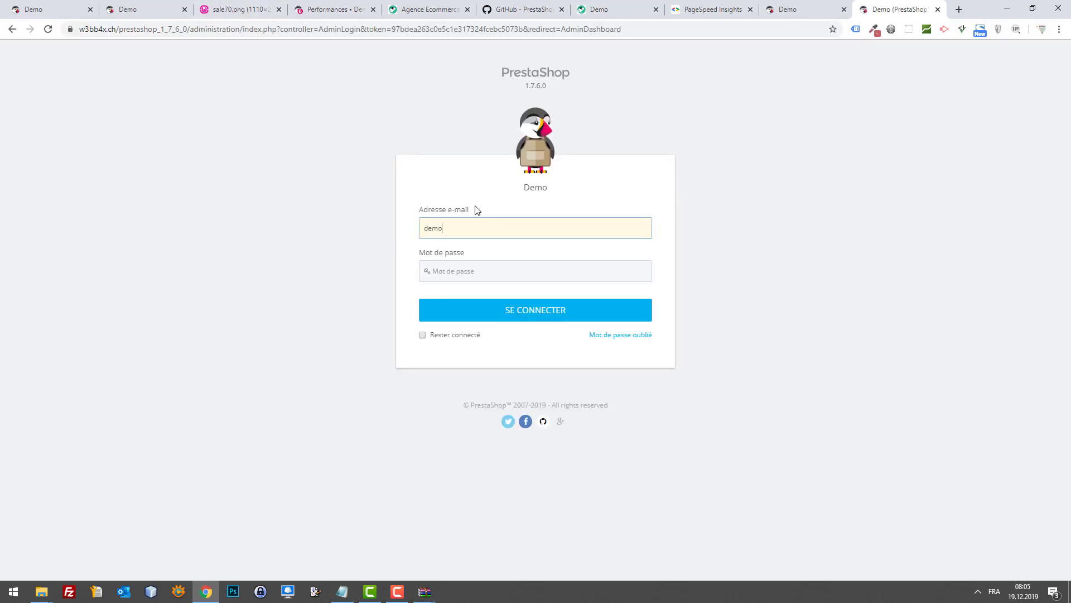
# Step: Log into the back office with the admin e-mail and password
pyautogui.write('demo@demo.com')
pyautogui.press('Tab')
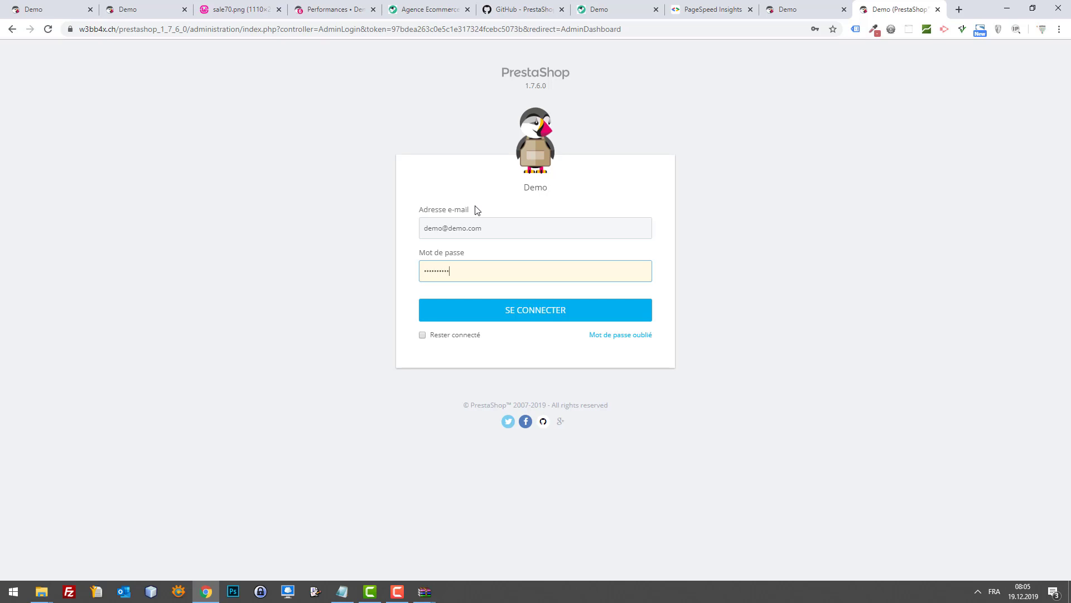
pyautogui.press('Return')
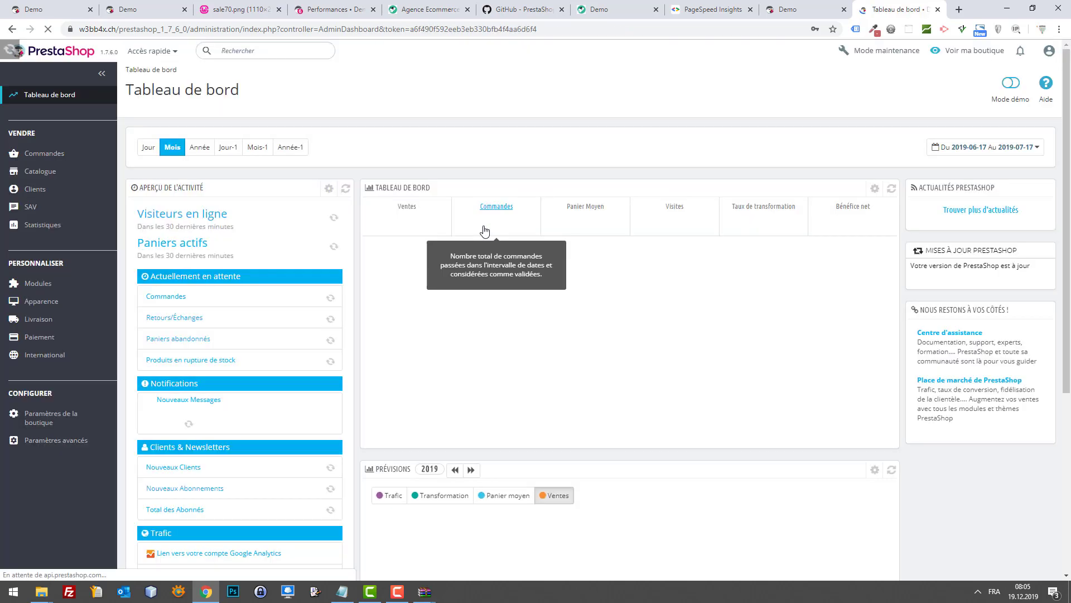
# Step: Set Activer la boutique to OUI under Maintenance, save, and return to the PageSpeed score of 91
pyautogui.moveTo(51, 417)
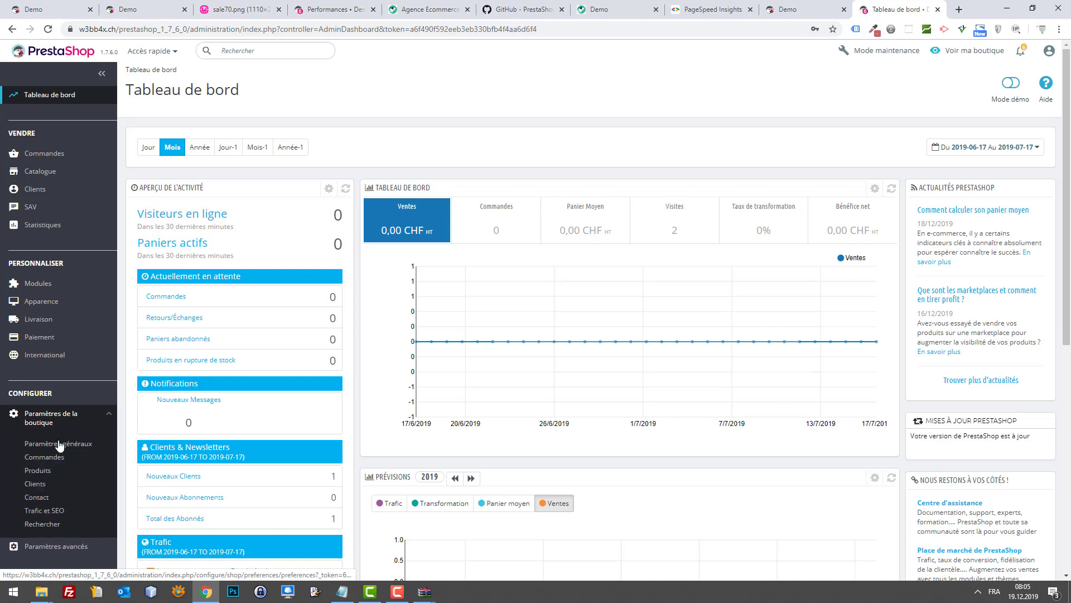
pyautogui.click(60, 444)
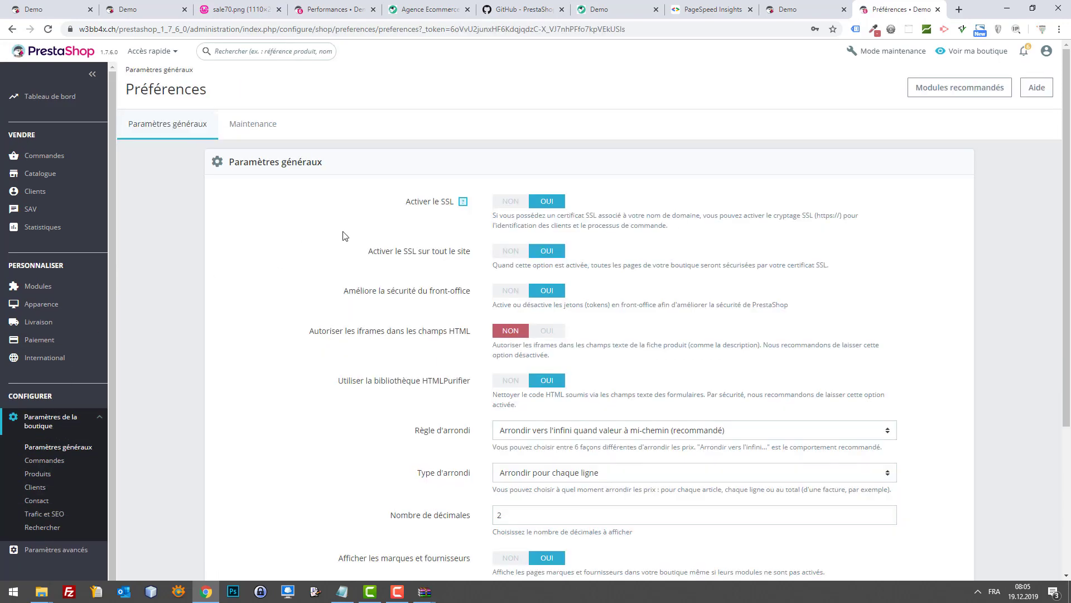
pyautogui.click(259, 131)
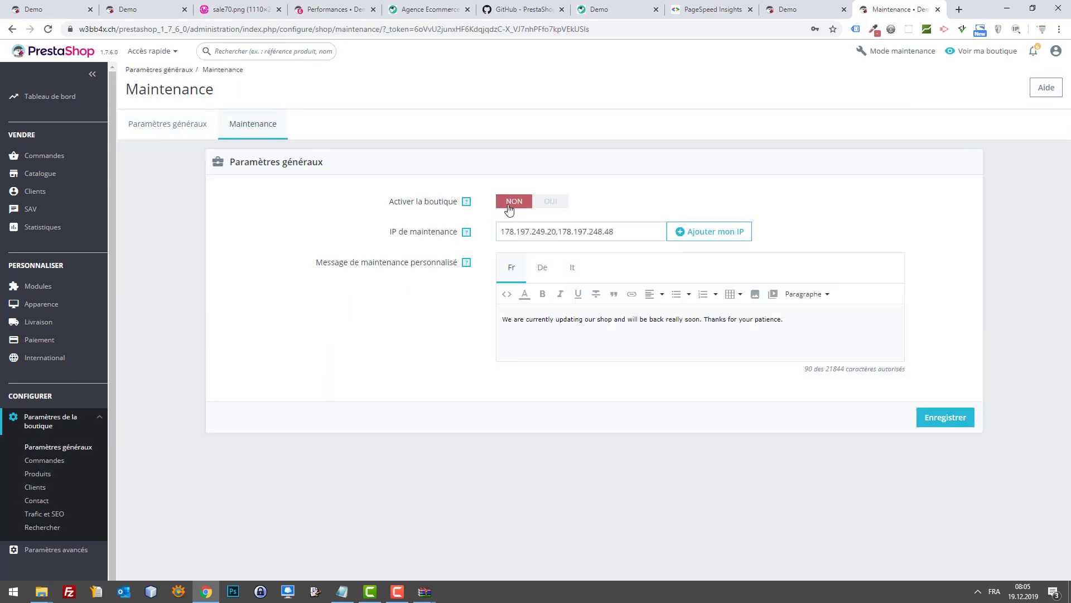
pyautogui.click(547, 203)
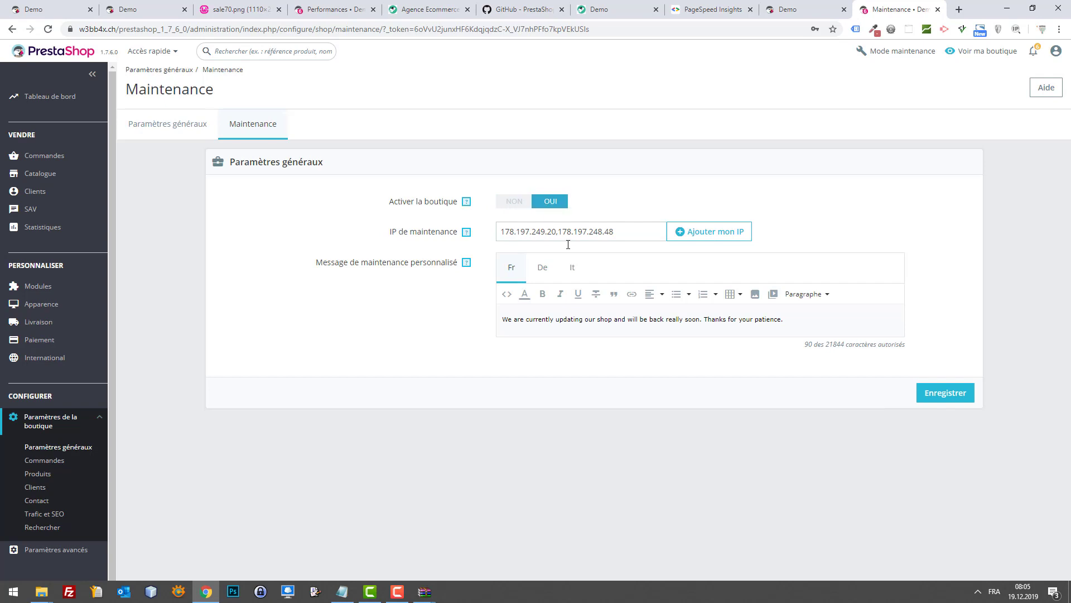
pyautogui.click(945, 393)
pyautogui.click(787, 9)
pyautogui.click(701, 5)
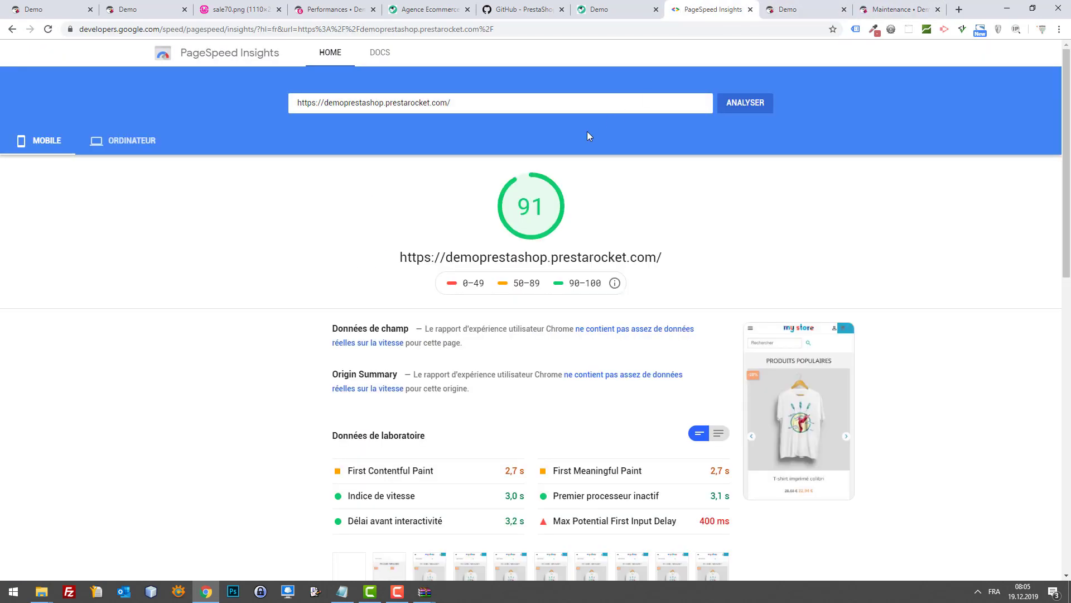
# Step: Check the demo store's desktop PageSpeed score, then glance at the local shop tab
pyautogui.click(104, 151)
pyautogui.click(116, 147)
pyautogui.click(801, 7)
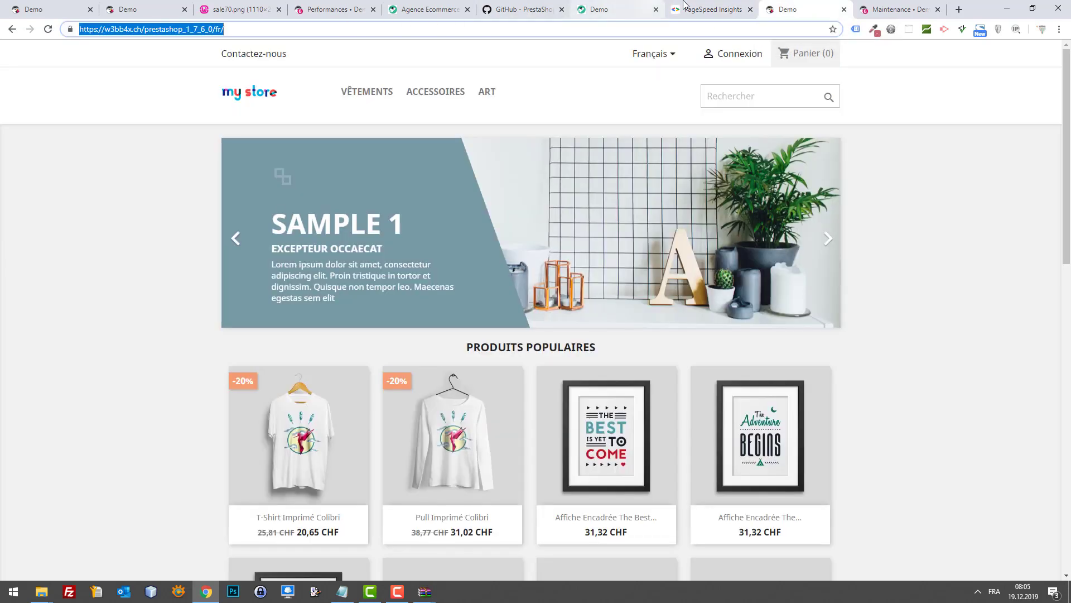
pyautogui.click(705, 5)
# Step: Analyse the local shop in PageSpeed, comparing its desktop score of 99 with mobile 88
pyautogui.tripleClick(456, 103)
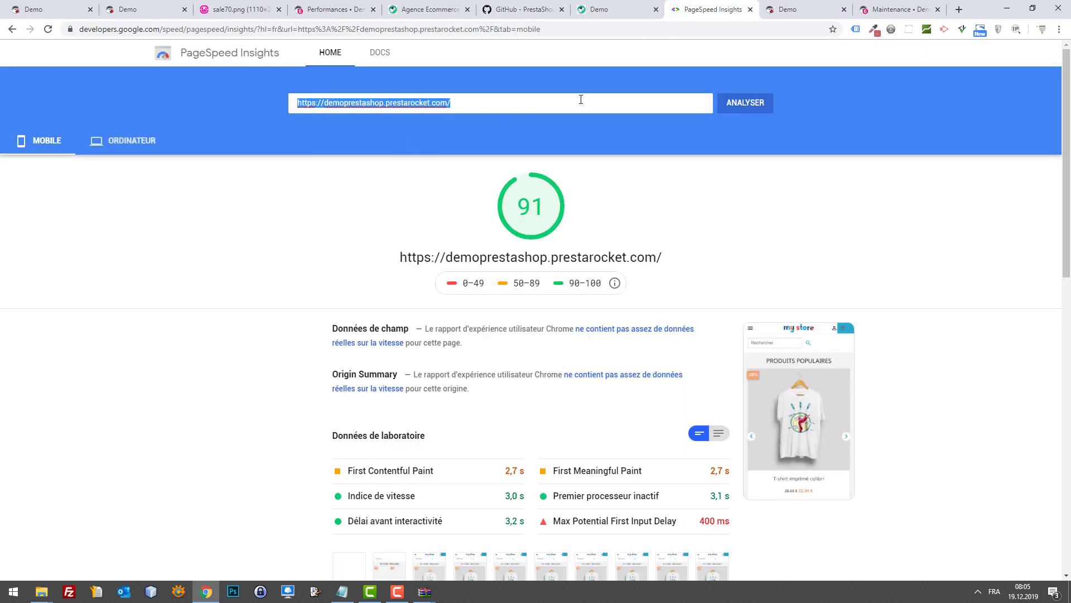
pyautogui.hotkey('ctrl', 'v')
pyautogui.click(747, 112)
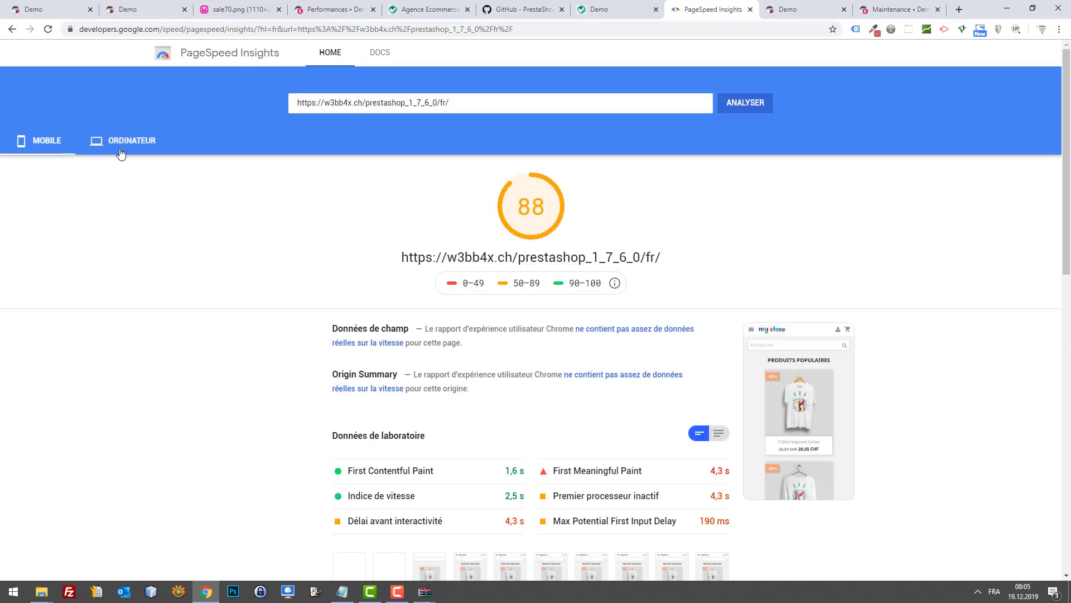
pyautogui.click(121, 150)
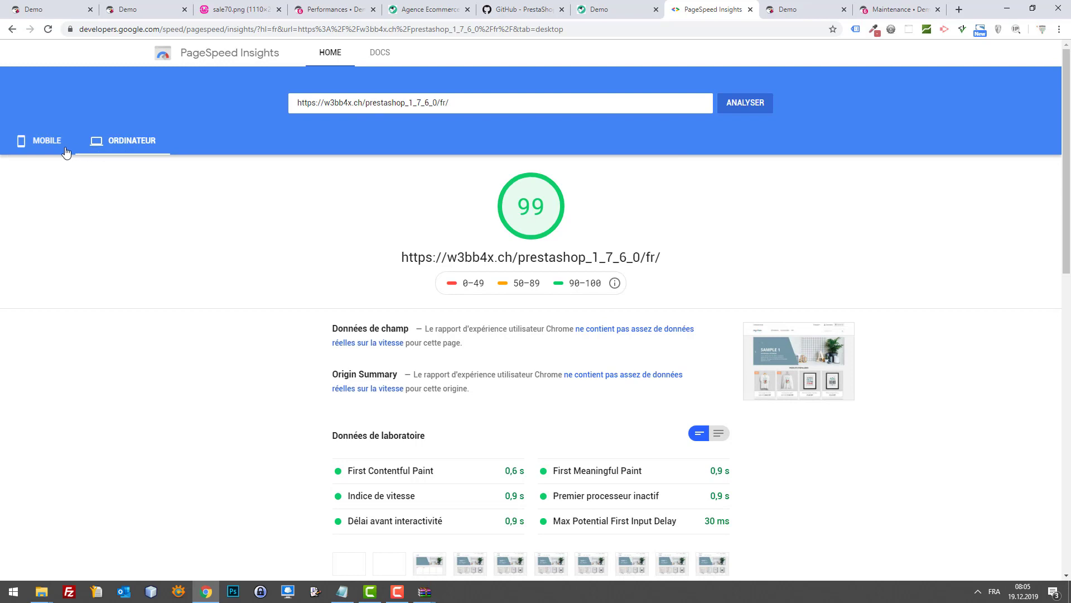
pyautogui.click(65, 148)
pyautogui.click(129, 151)
pyautogui.click(65, 148)
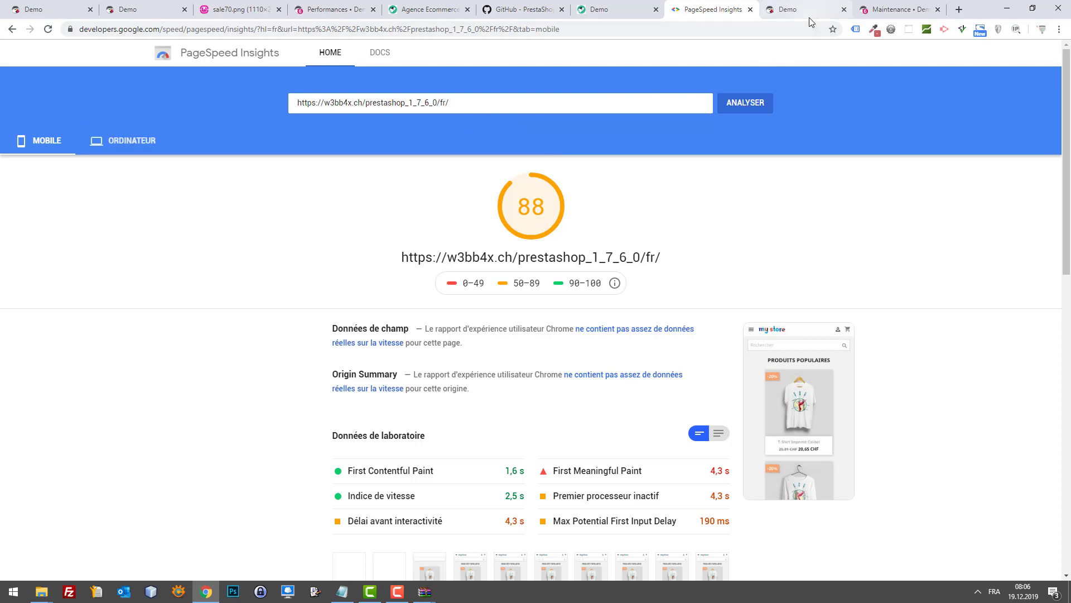
pyautogui.click(891, 5)
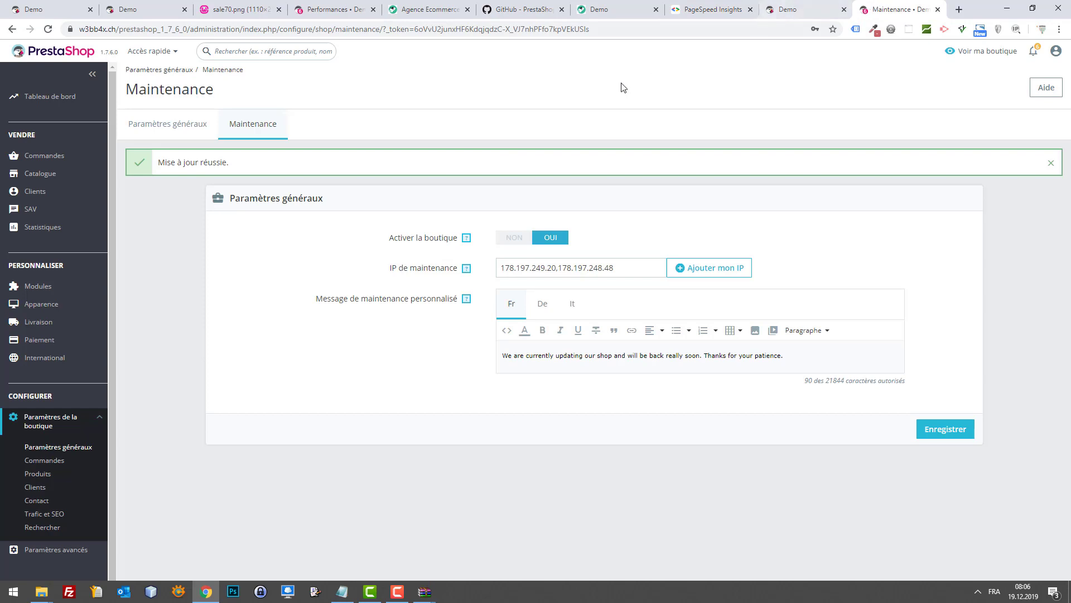
# Step: Set Activer la boutique to NON, save it, and close the maintenance tab
pyautogui.click(514, 238)
pyautogui.click(959, 442)
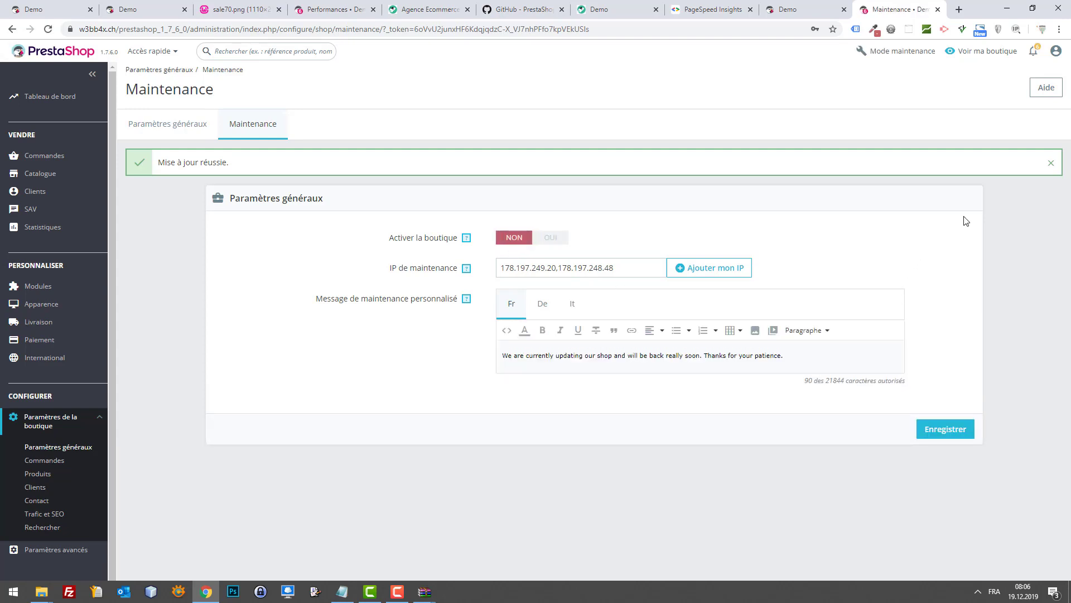
pyautogui.hotkey('ctrl', 'w')
pyautogui.hotkey('ctrl', 'w')
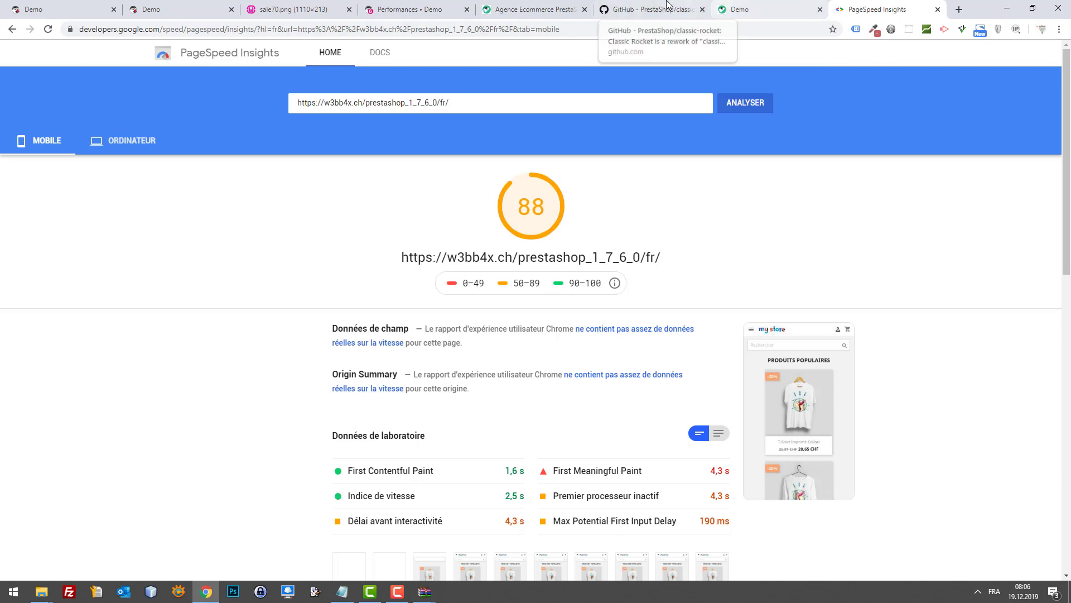
# Step: Open the local storefront's page source from the right-click menu
pyautogui.click(202, 5)
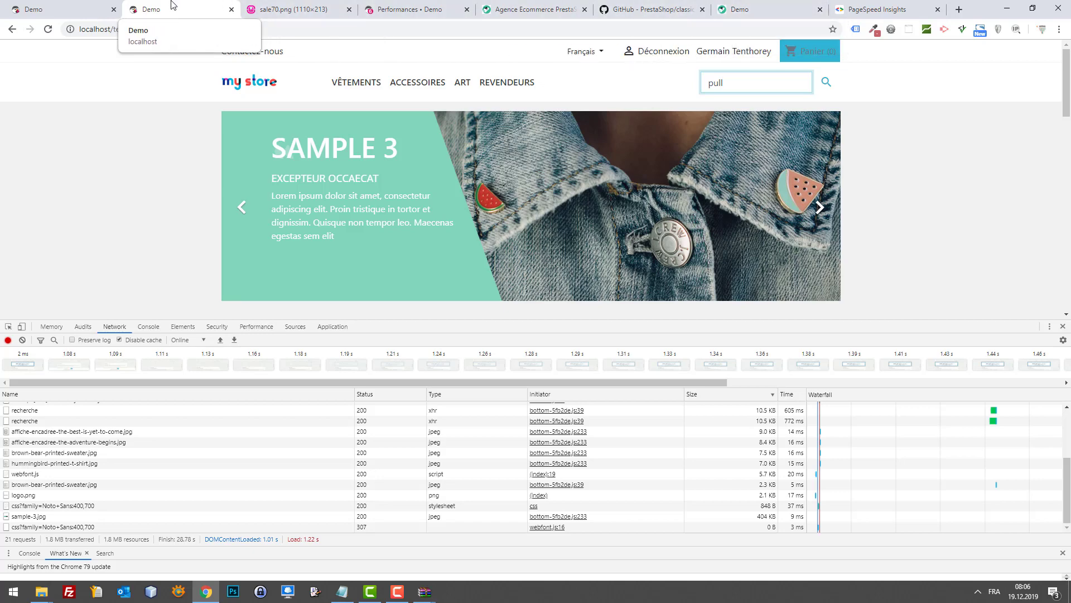
pyautogui.scroll(-4, 173, 150)
pyautogui.rightClick(119, 165)
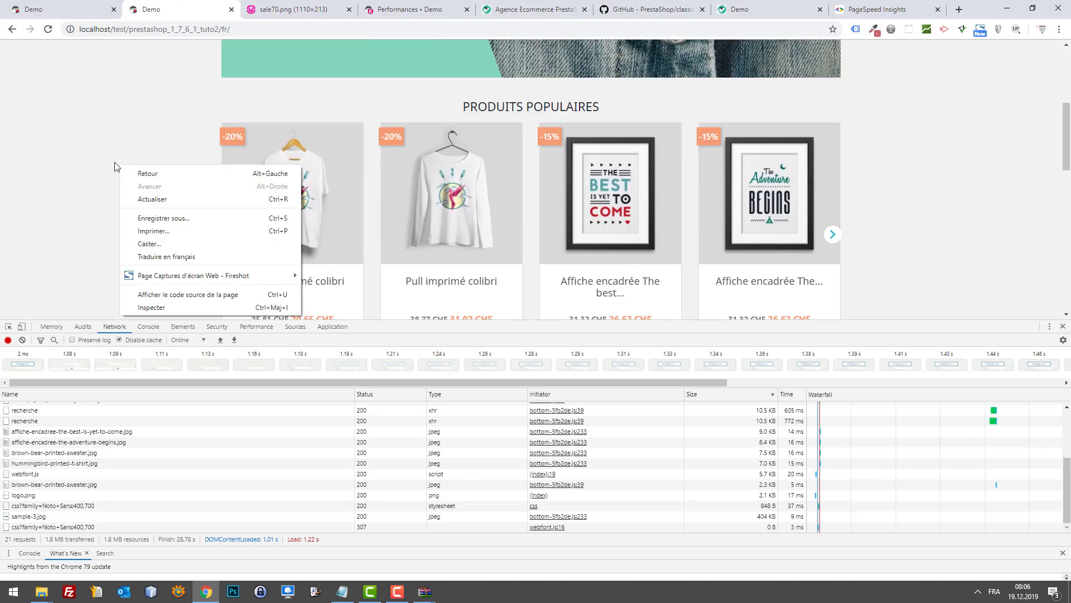
pyautogui.click(65, 241)
pyautogui.rightClick(86, 214)
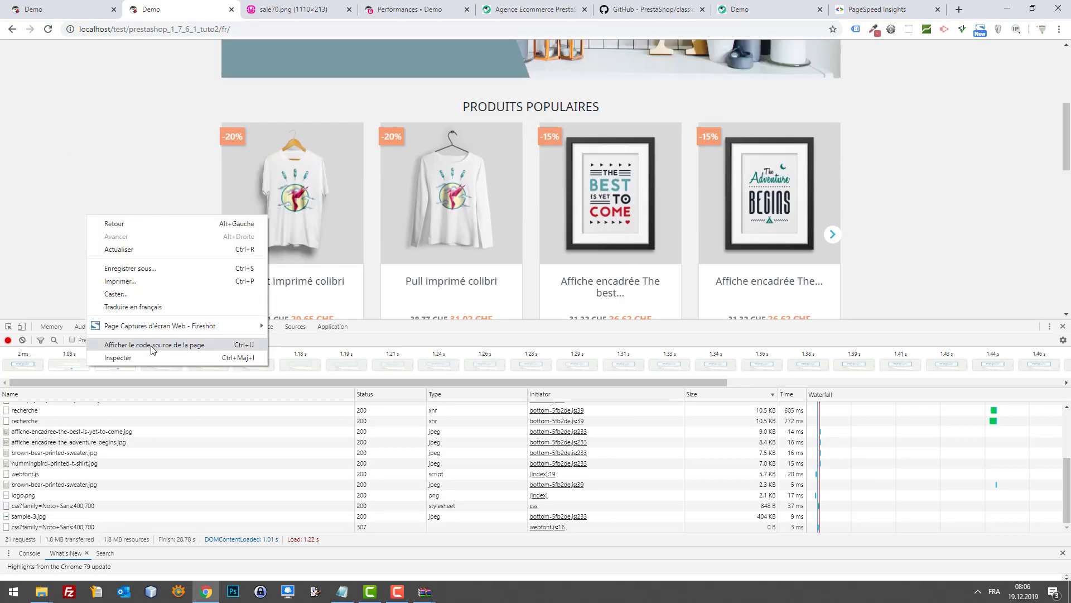
pyautogui.click(149, 345)
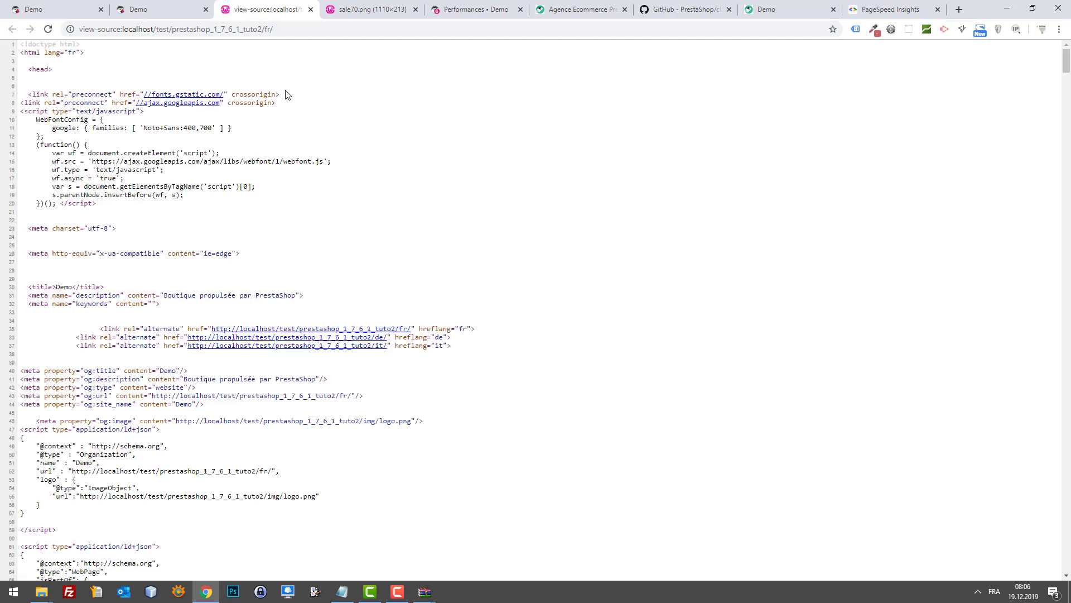
# Step: Search the local page source for h2 and h1 headings
pyautogui.hotkey('ctrl', 'f')
pyautogui.write('h2')
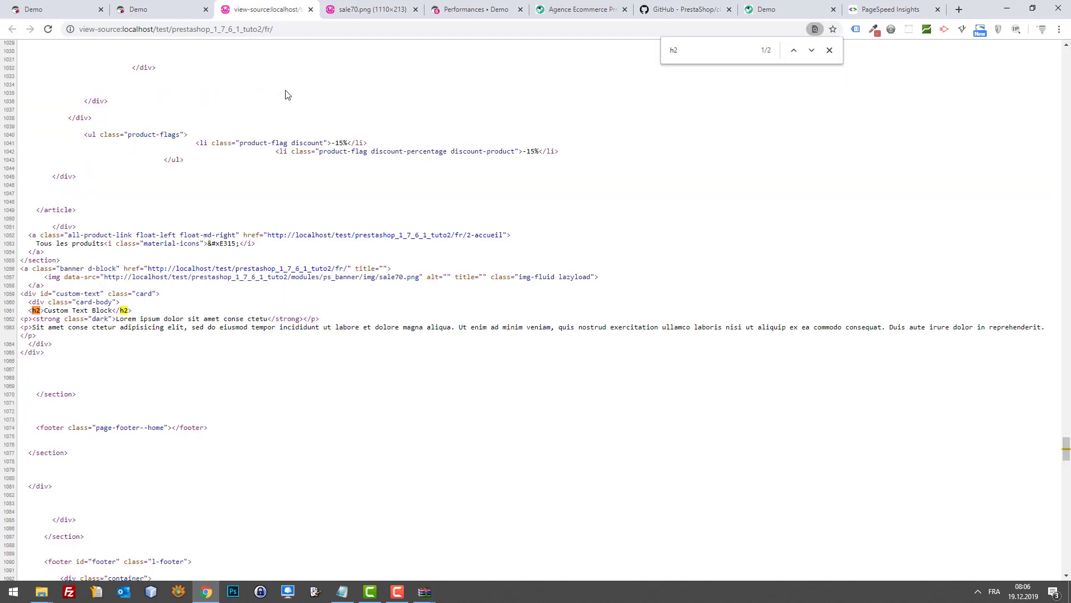
pyautogui.press('Return')
pyautogui.press('Return')
pyautogui.press('Return')
pyautogui.press('Return')
pyautogui.press('Return')
pyautogui.press('Return')
pyautogui.press('Return')
pyautogui.press('Return')
pyautogui.press('Return')
pyautogui.press('Return')
pyautogui.press('Return')
pyautogui.hotkey('ctrl', 'f')
pyautogui.write('h1')
pyautogui.scroll(20, 430, 191)
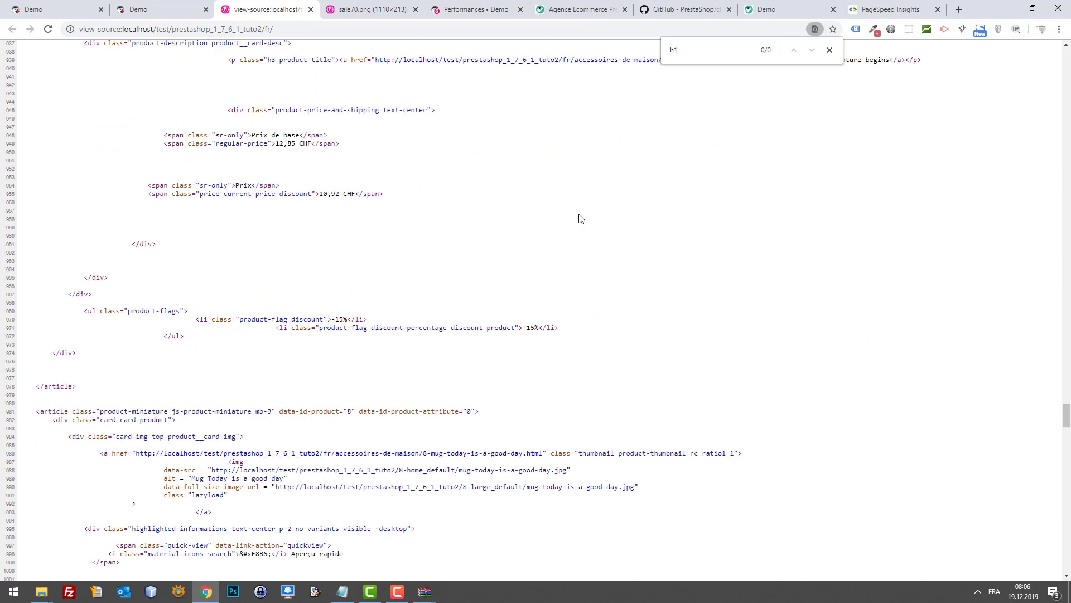
pyautogui.hotkey('ctrl', 'f')
pyautogui.scroll(-20, 699, 239)
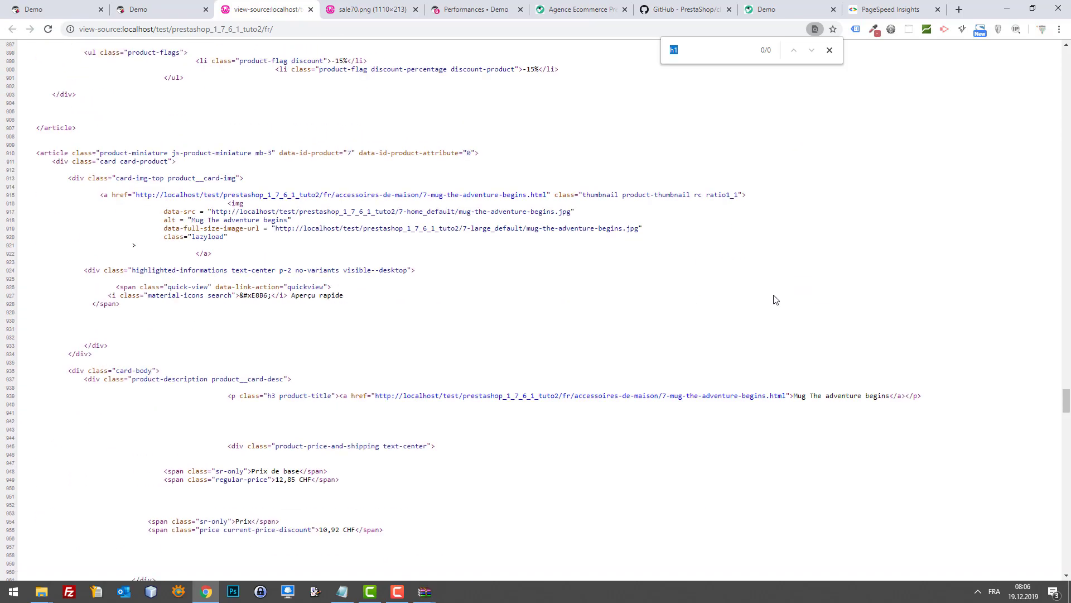
pyautogui.scroll(-15, 823, 340)
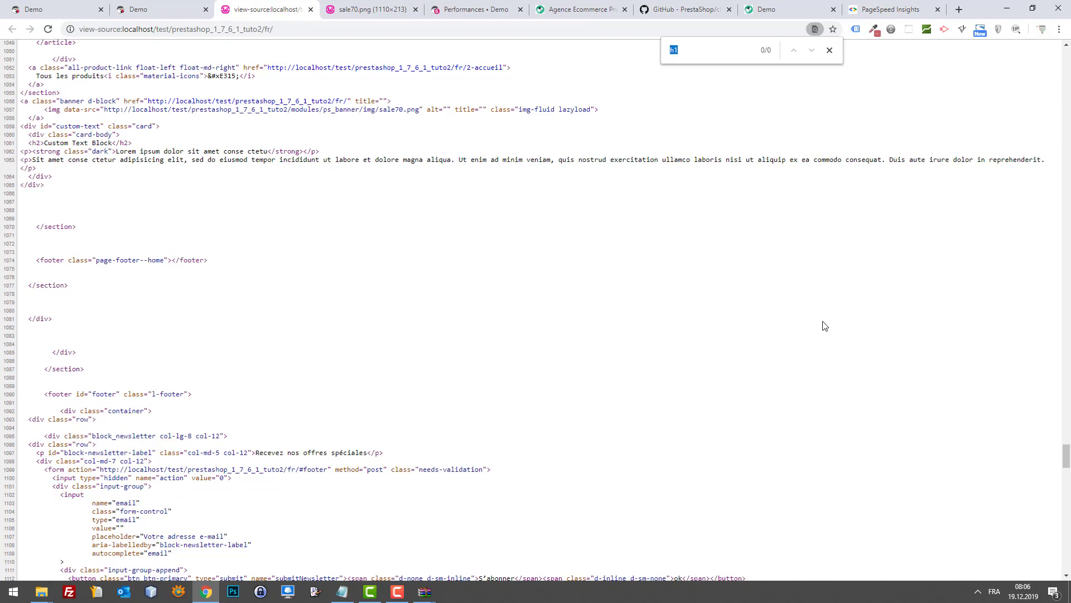
pyautogui.write('h2')
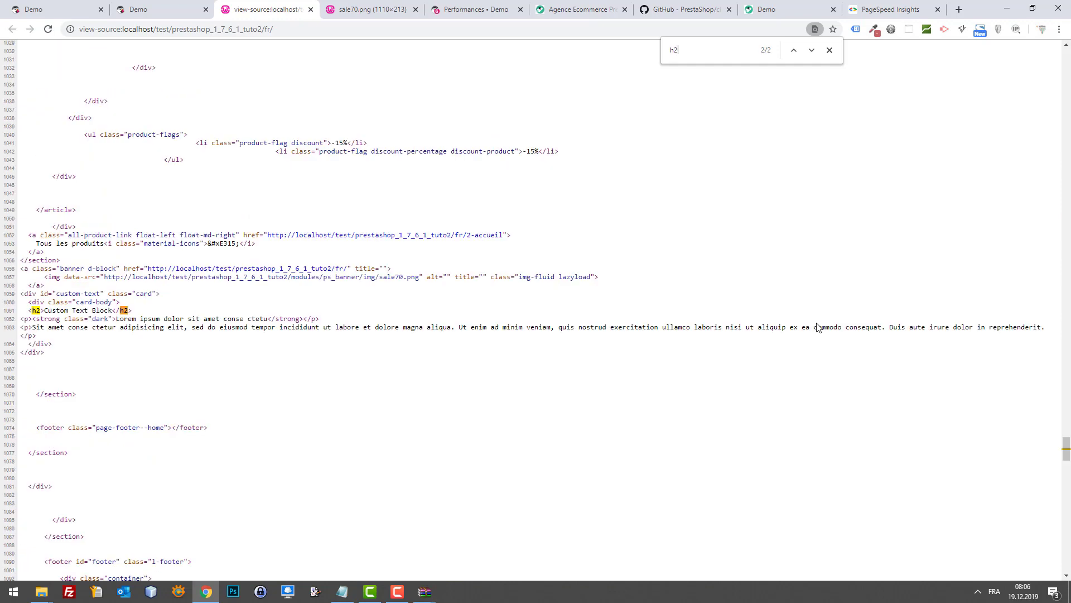
# Step: Load w3bb4x.ch/prestashop_1_7_6_0/ in a new tab and view its page source
pyautogui.hotkey('ctrl', 't')
pyautogui.write('w3bb4x.ch/prestashop_1_7_6_0/')
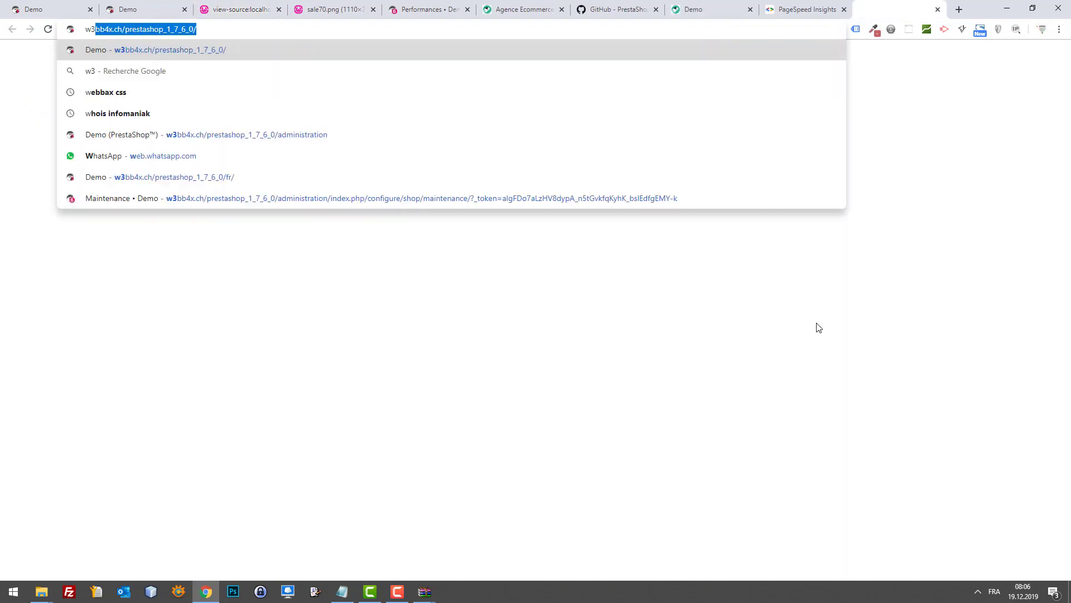
pyautogui.press('End')
pyautogui.press('Return')
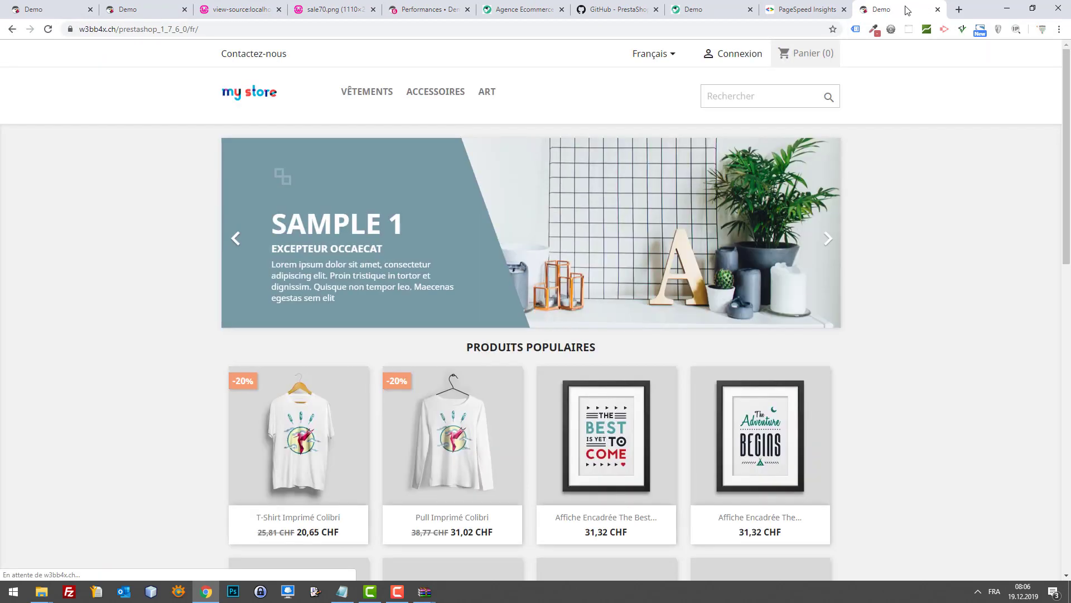
pyautogui.moveTo(889, 8); pyautogui.dragTo(334, 6)
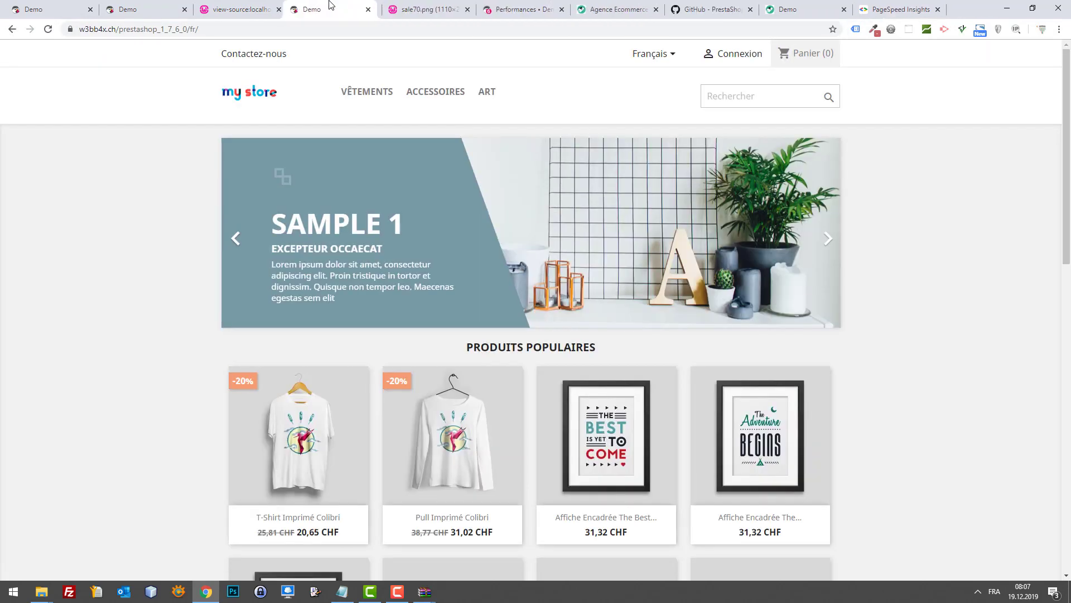
pyautogui.rightClick(140, 144)
pyautogui.click(166, 272)
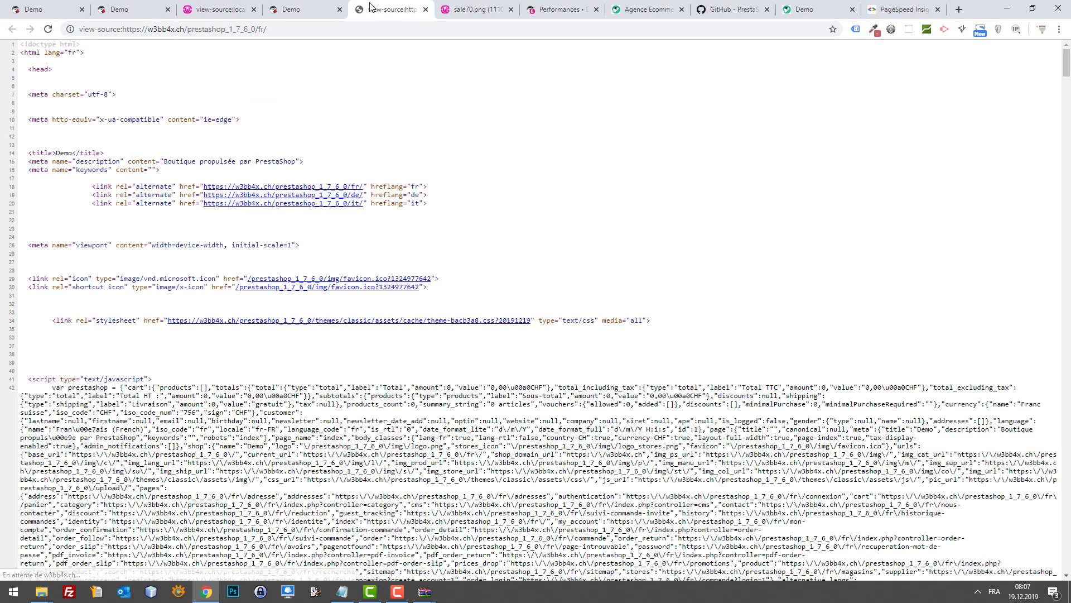
# Step: Search the live store's source for h2, stepping to the Produits populaires heading
pyautogui.moveTo(390, 9); pyautogui.dragTo(305, 9)
pyautogui.hotkey('ctrl', 'f')
pyautogui.write('h2')
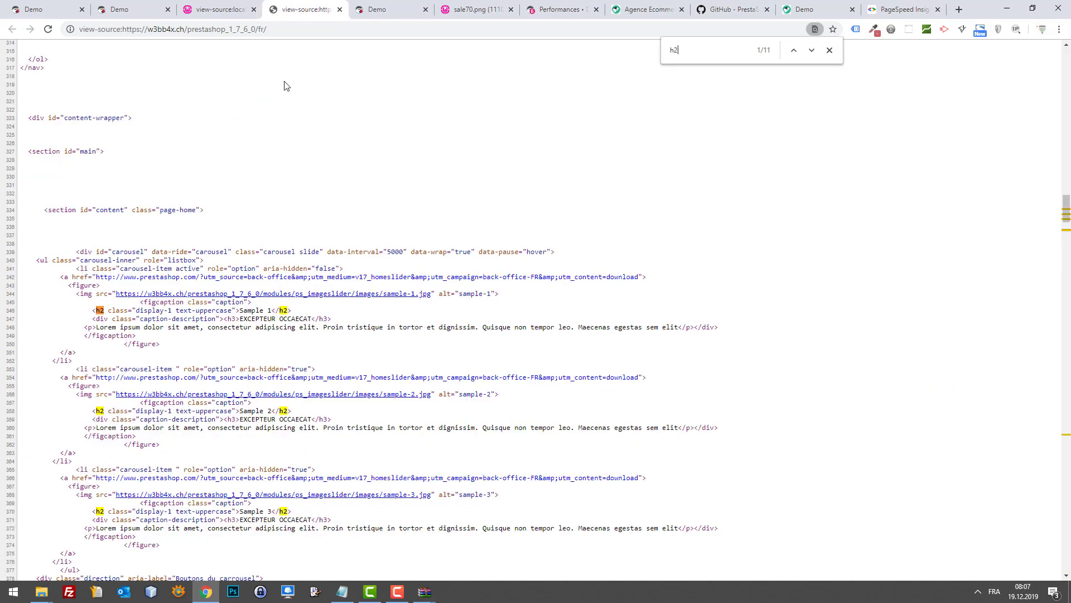
pyautogui.press('Return')
pyautogui.press('Return')
pyautogui.press('Return')
pyautogui.press('Return')
pyautogui.press('Return')
pyautogui.press('Return')
pyautogui.press('Return')
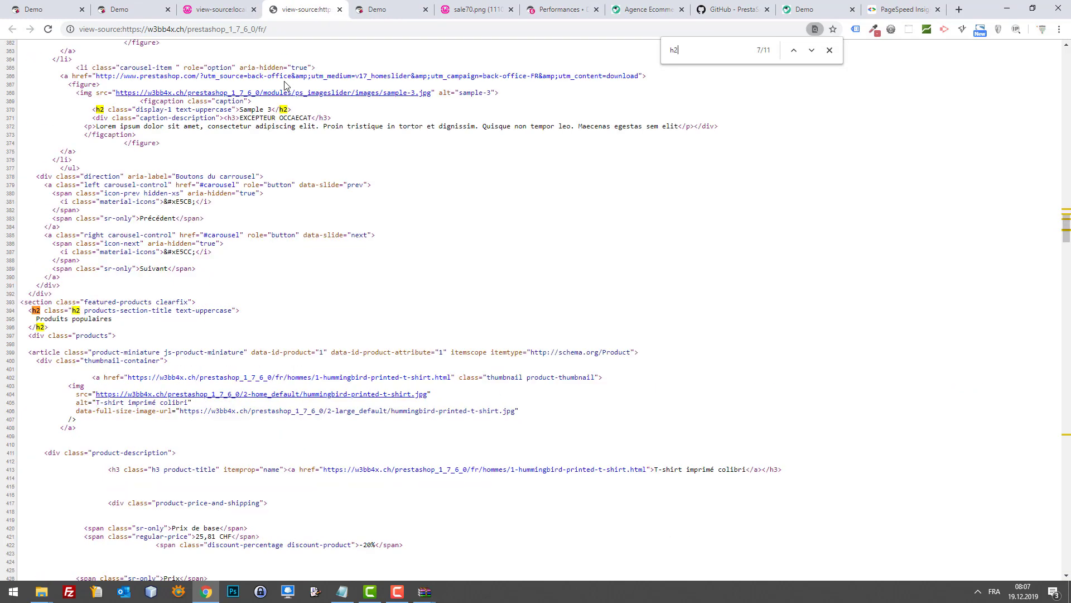
pyautogui.hotkey('shift', 'Return')
pyautogui.hotkey('shift', 'Return')
pyautogui.hotkey('shift', 'Return')
pyautogui.hotkey('shift', 'Return')
pyautogui.hotkey('shift', 'Return')
pyautogui.hotkey('shift', 'Return')
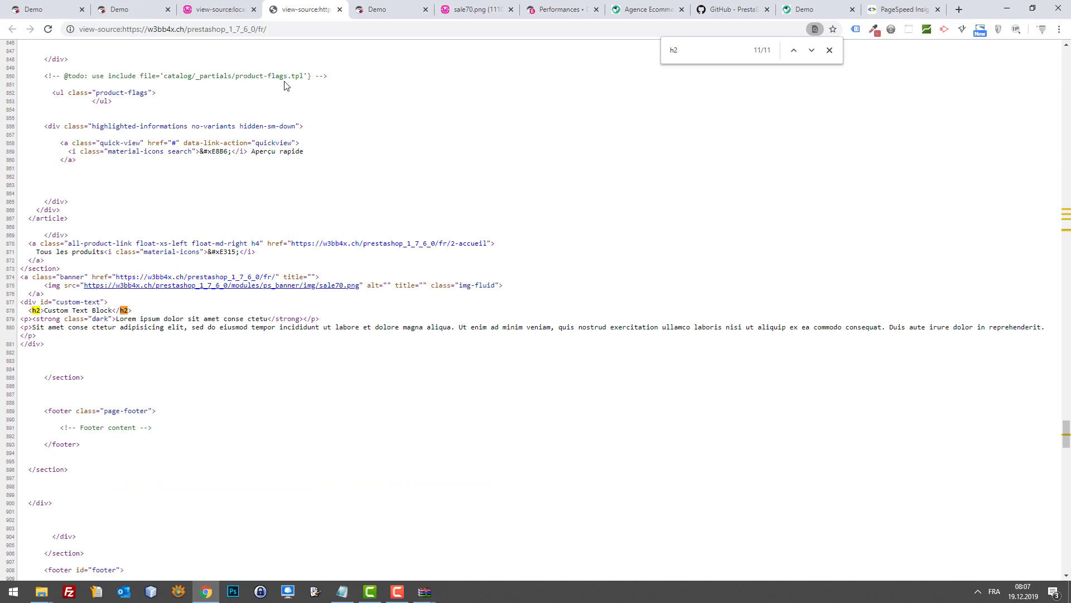
pyautogui.press('Return')
pyautogui.press('Return')
pyautogui.press('Return')
pyautogui.press('Return')
pyautogui.press('Return')
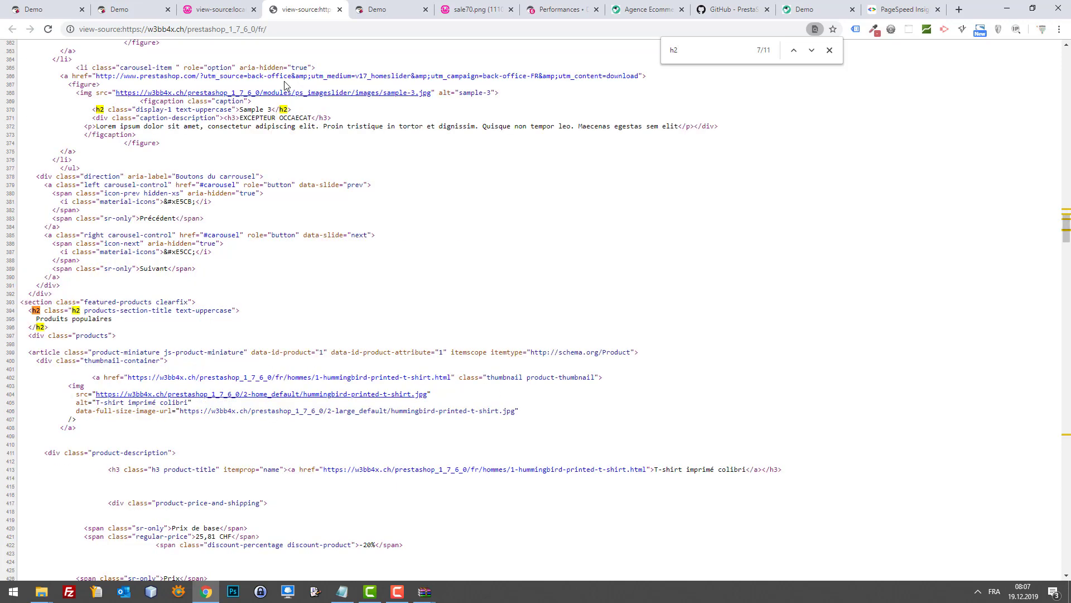
pyautogui.click(231, 8)
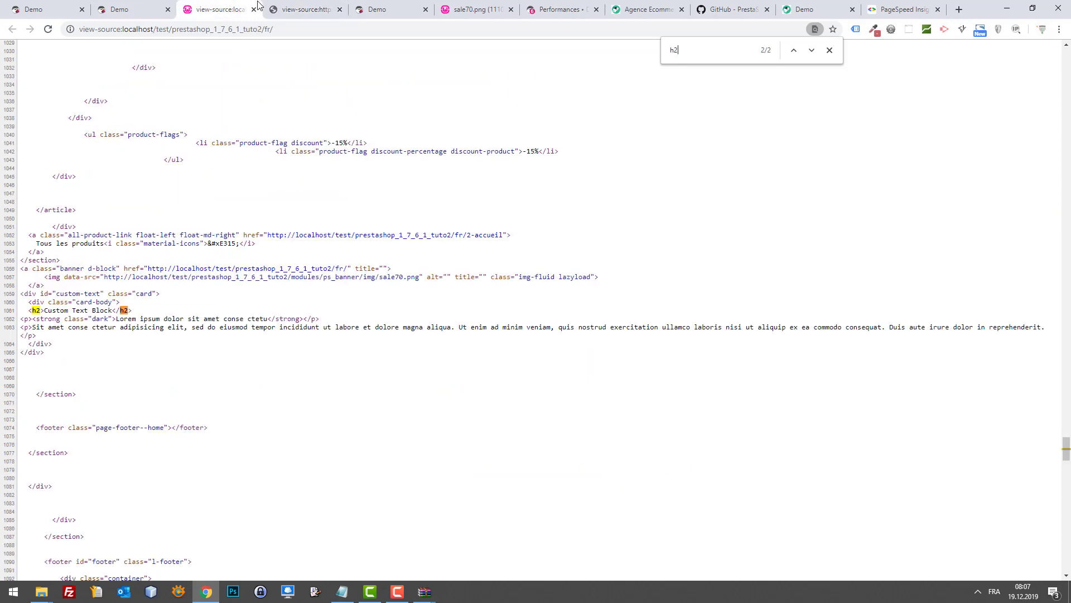
pyautogui.click(286, 4)
# Step: Change the live source search to h3 and step through its matches
pyautogui.press('BackSpace')
pyautogui.write('hh')
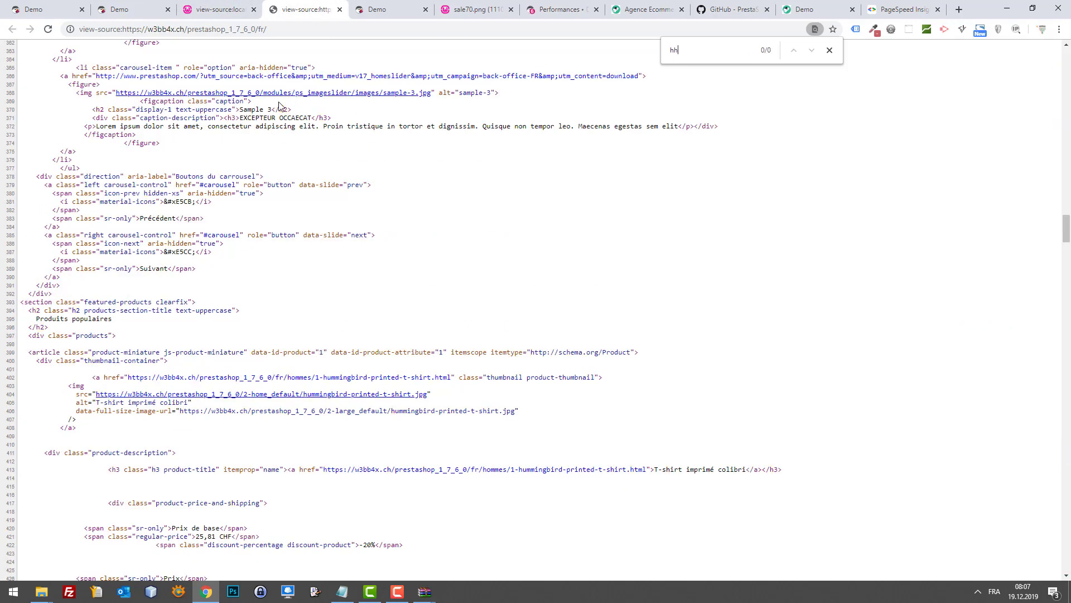
pyautogui.press('BackSpace')
pyautogui.write('3')
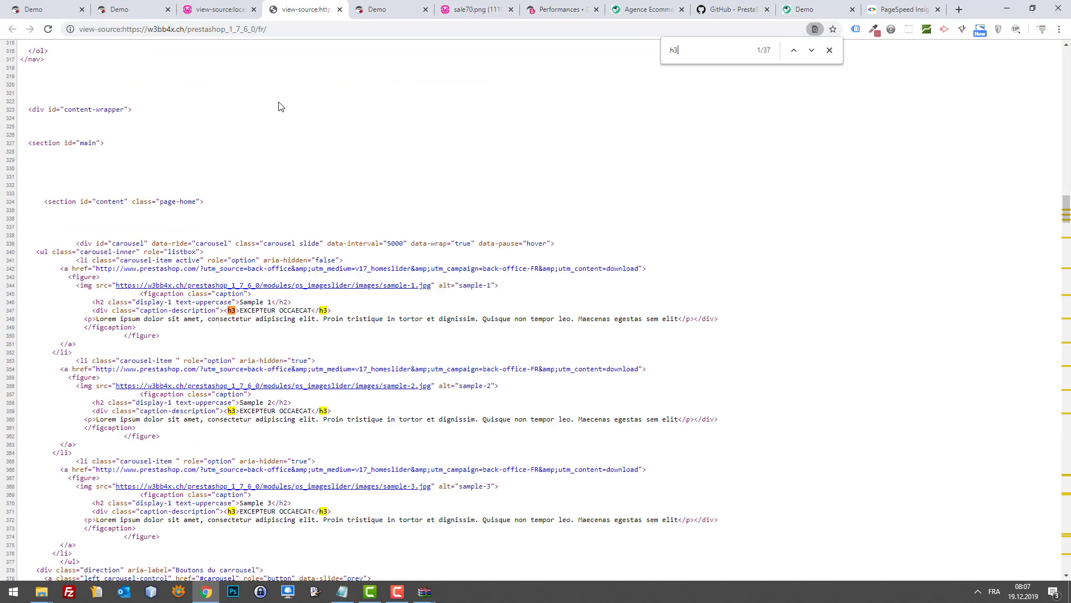
pyautogui.press('Return')
pyautogui.press('Return')
pyautogui.press('Return')
pyautogui.press('Return')
pyautogui.press('Return')
pyautogui.press('Return')
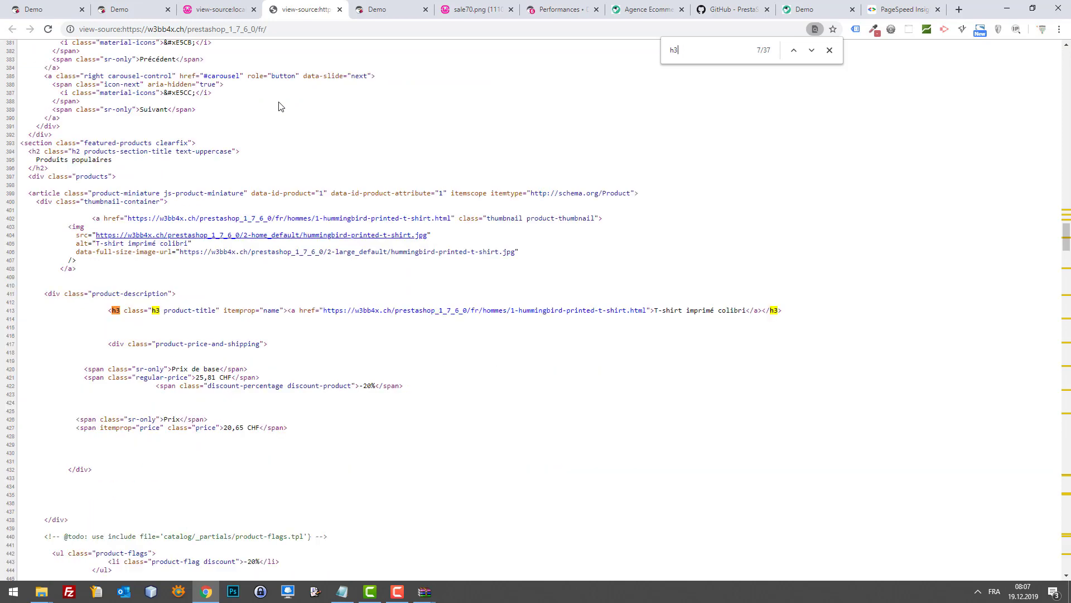
pyautogui.press('Return')
pyautogui.press('Return')
pyautogui.press('Return')
# Step: Step through the local source's h3 matches and select the h3 class on line 655
pyautogui.click(220, 10)
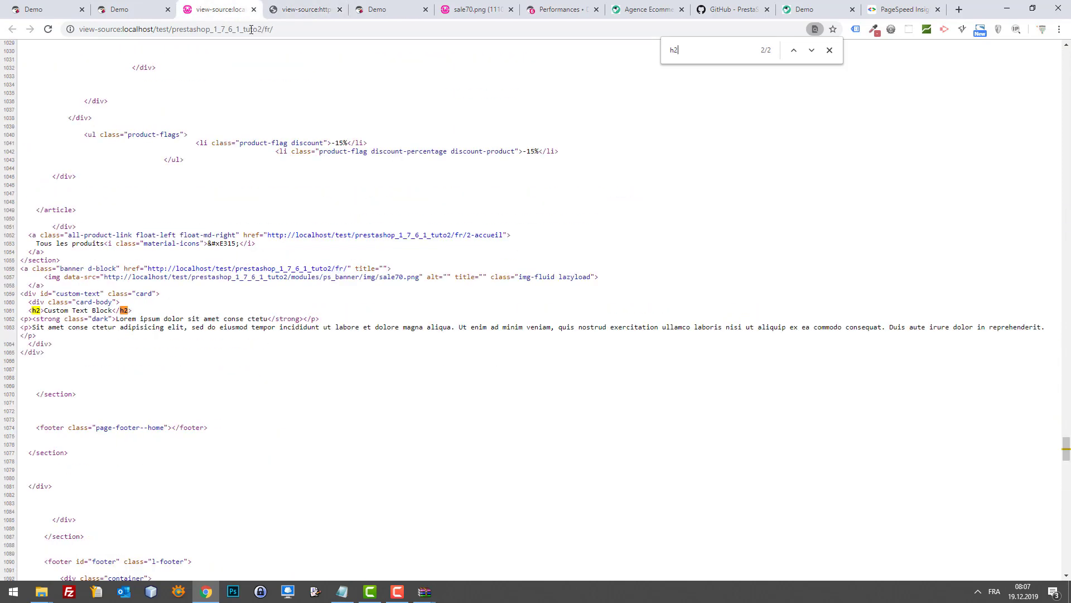
pyautogui.press('Return')
pyautogui.press('Return')
pyautogui.press('Return')
pyautogui.press('Return')
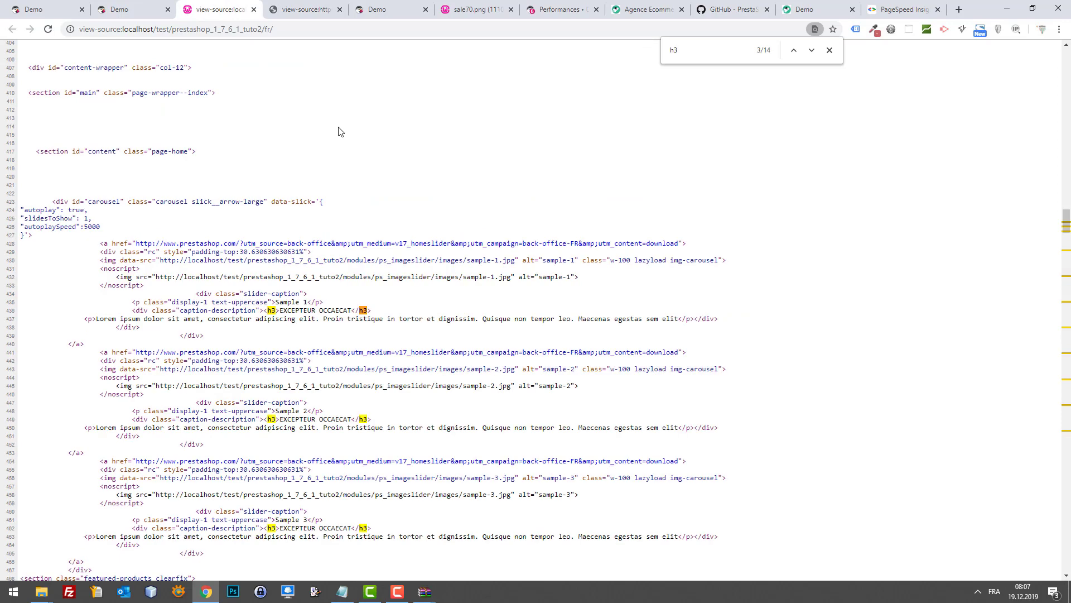
pyautogui.press('Return')
pyautogui.press('Return')
pyautogui.press('Return')
pyautogui.press('Return')
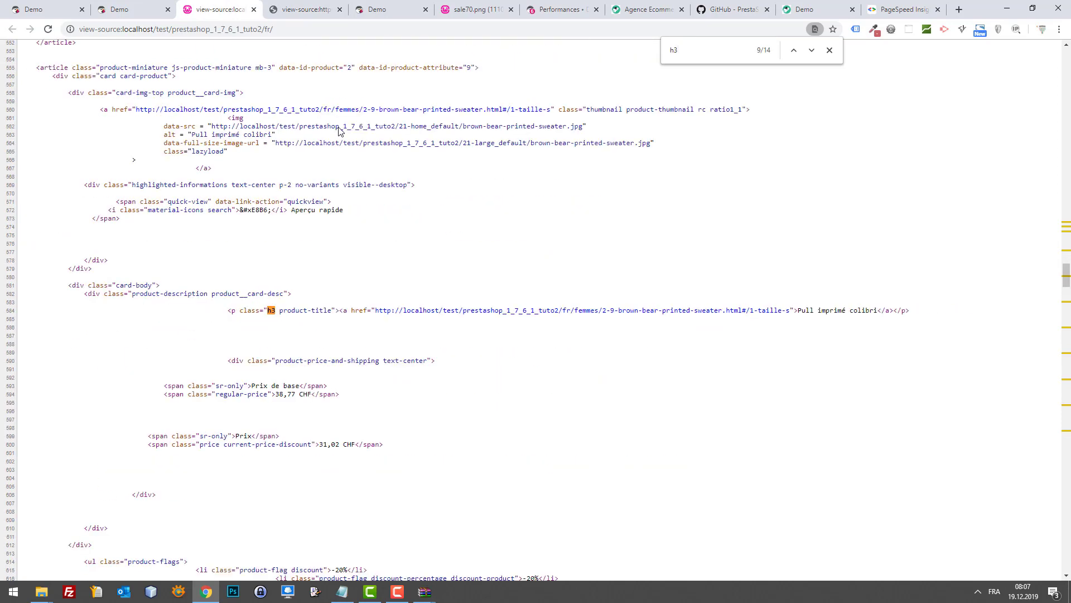
pyautogui.press('Return')
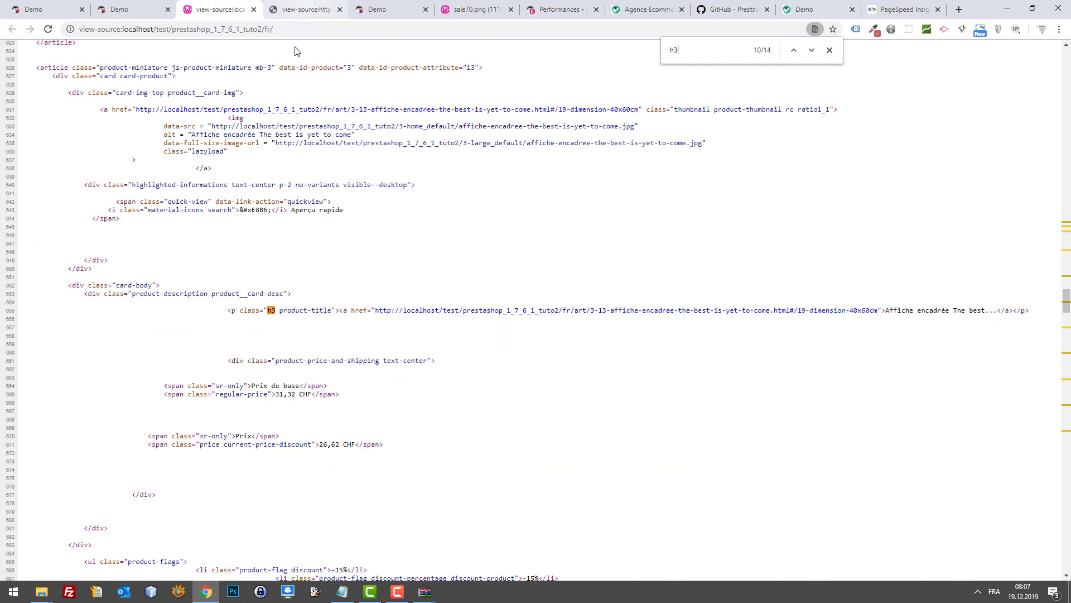
pyautogui.moveTo(243, 312); pyautogui.dragTo(279, 311)
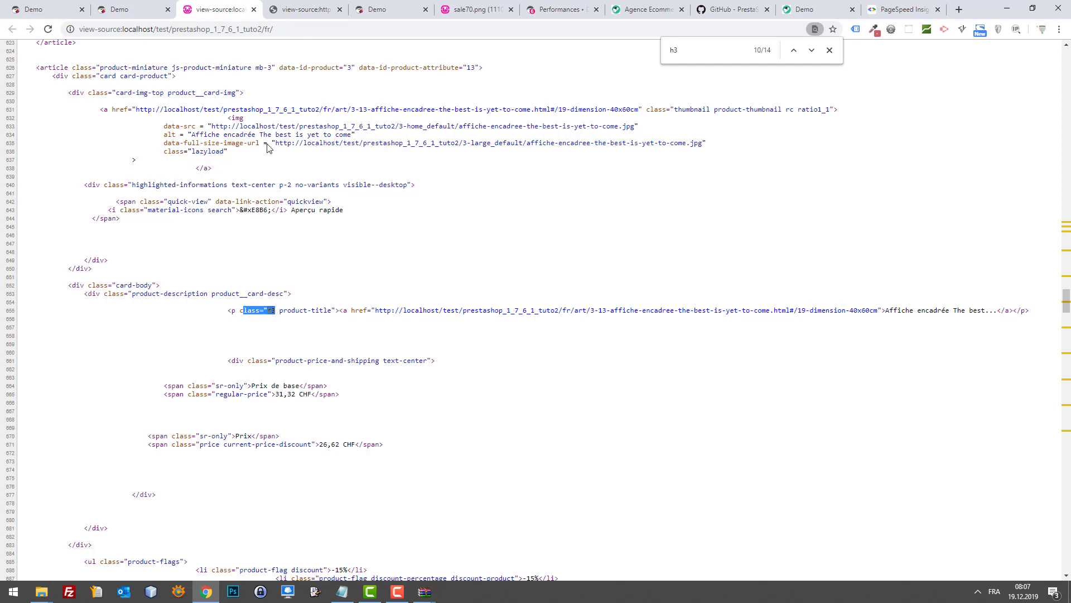
# Step: Highlight the live source's h3 product-title opening tag on line 486
pyautogui.click(316, 12)
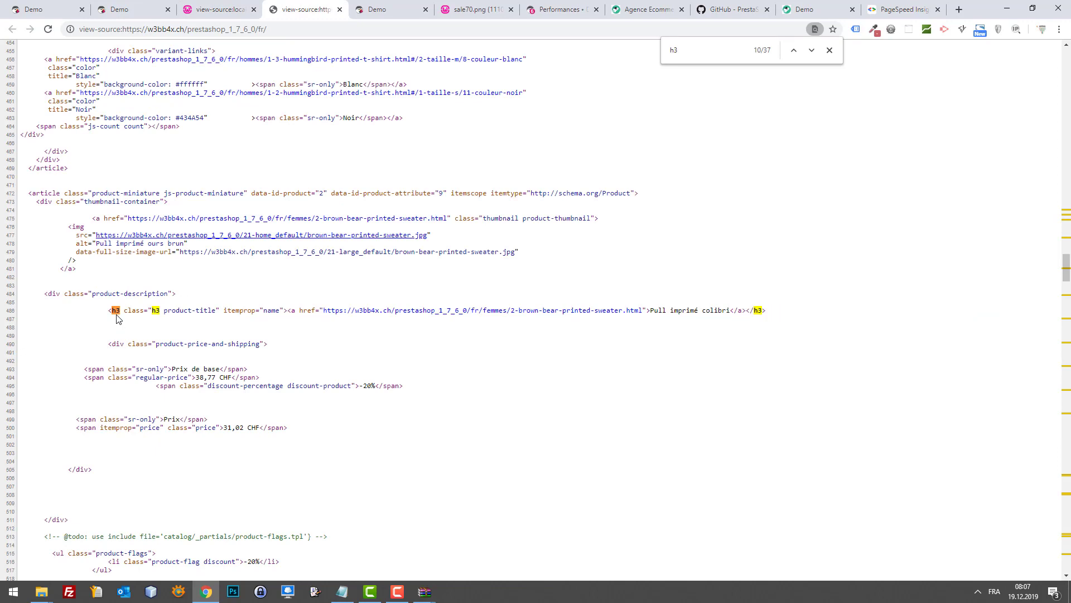
pyautogui.moveTo(109, 311); pyautogui.dragTo(214, 311)
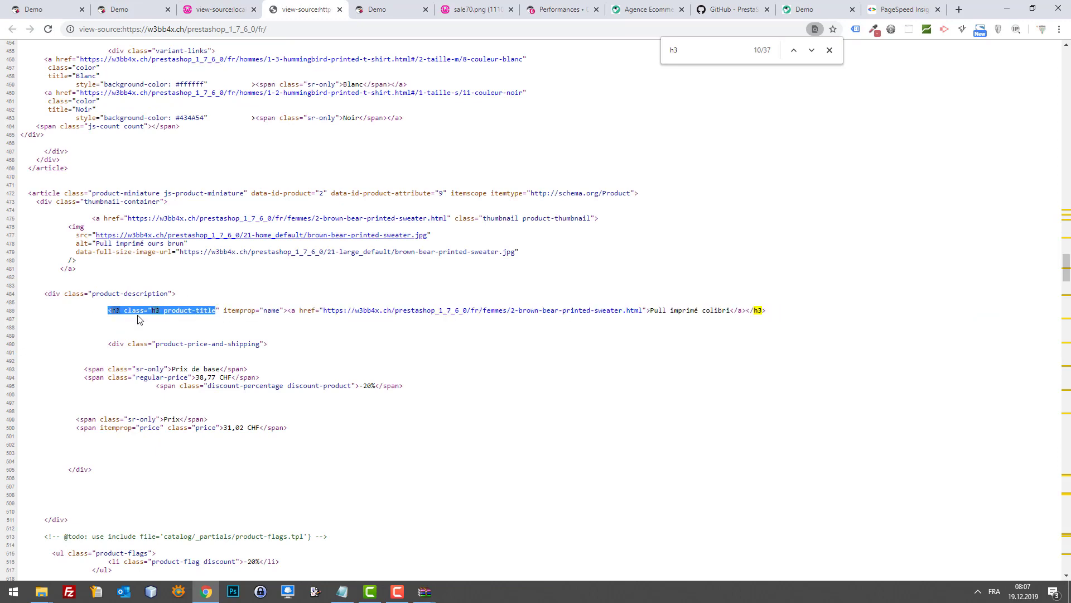
pyautogui.click(120, 310)
pyautogui.moveTo(110, 311); pyautogui.dragTo(287, 312)
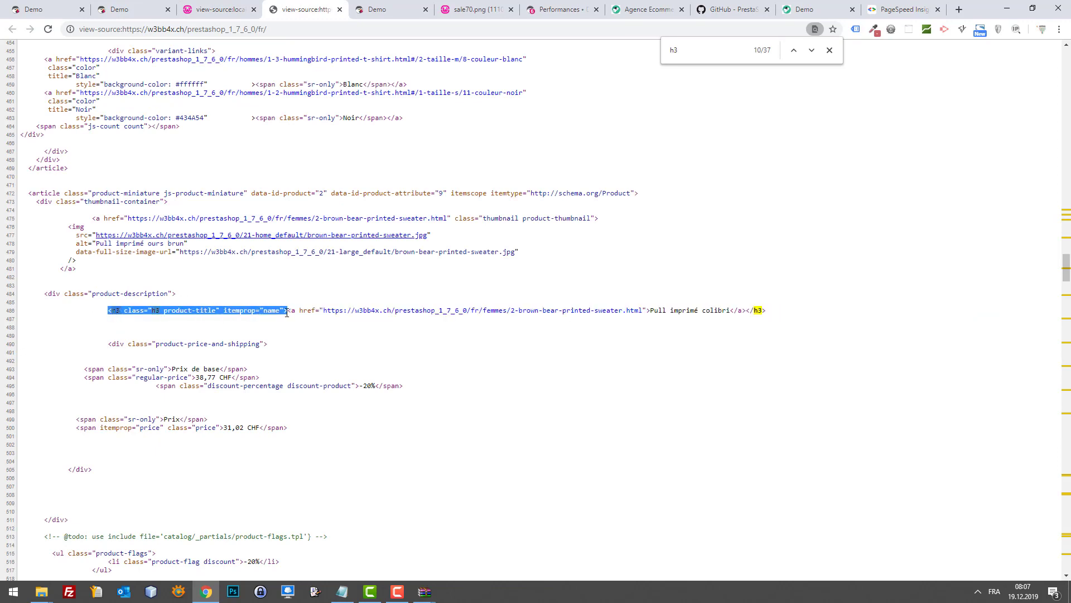
pyautogui.click(244, 6)
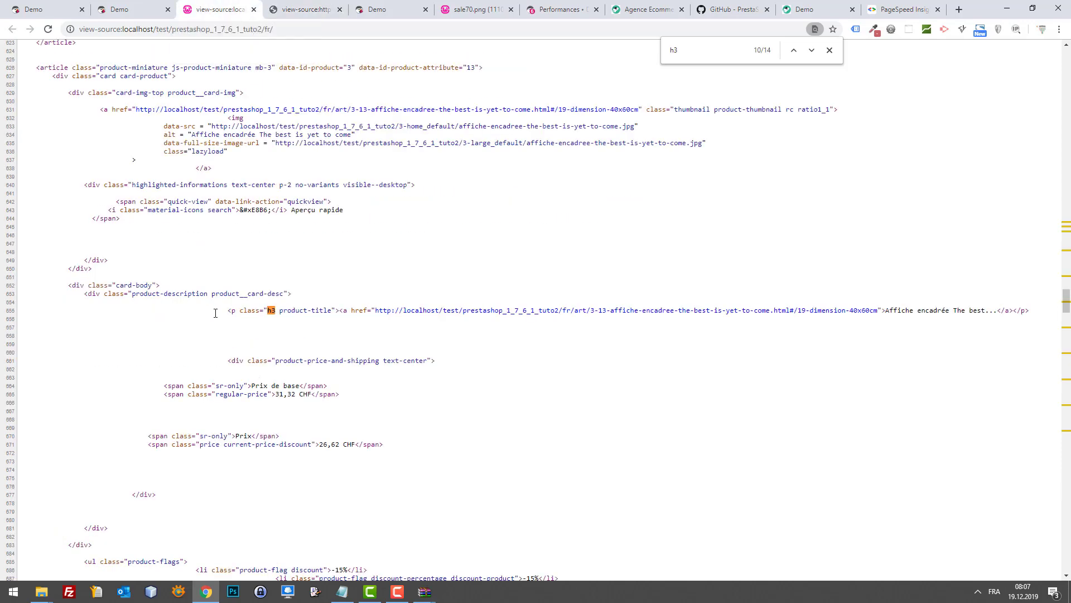
pyautogui.click(277, 6)
pyautogui.click(113, 309)
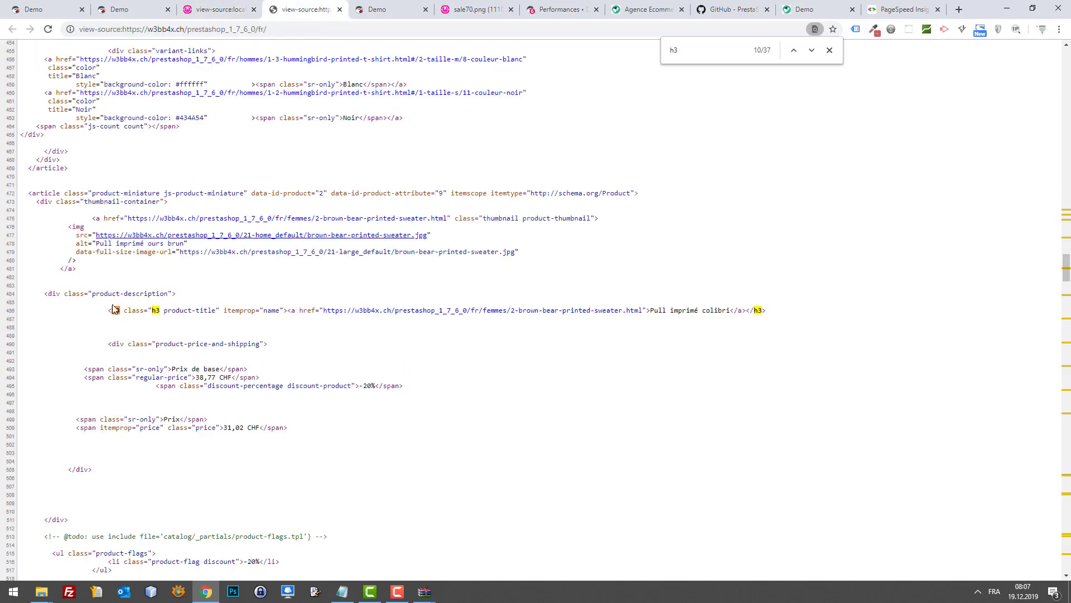
pyautogui.moveTo(108, 310); pyautogui.dragTo(280, 310)
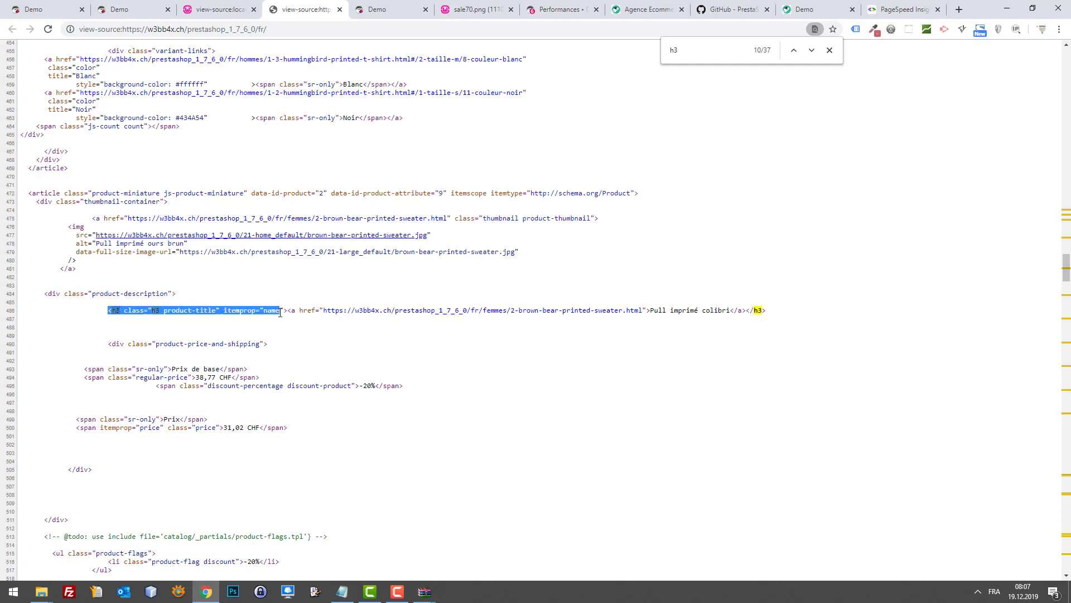
# Step: Highlight the local source's class h3 product title on line 655, then return to the live source
pyautogui.click(225, 7)
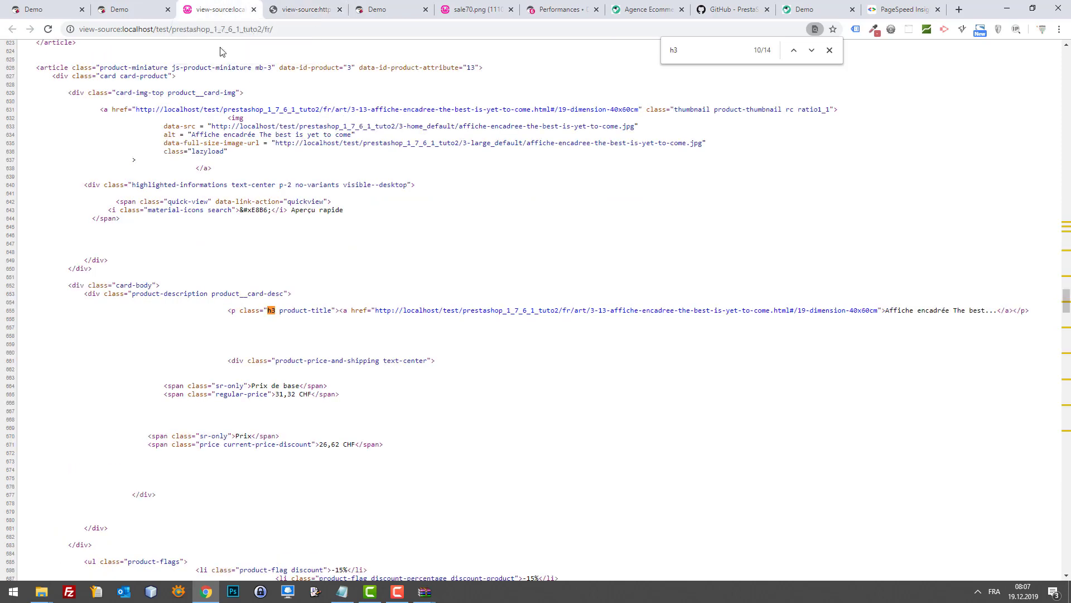
pyautogui.moveTo(248, 310); pyautogui.dragTo(304, 311)
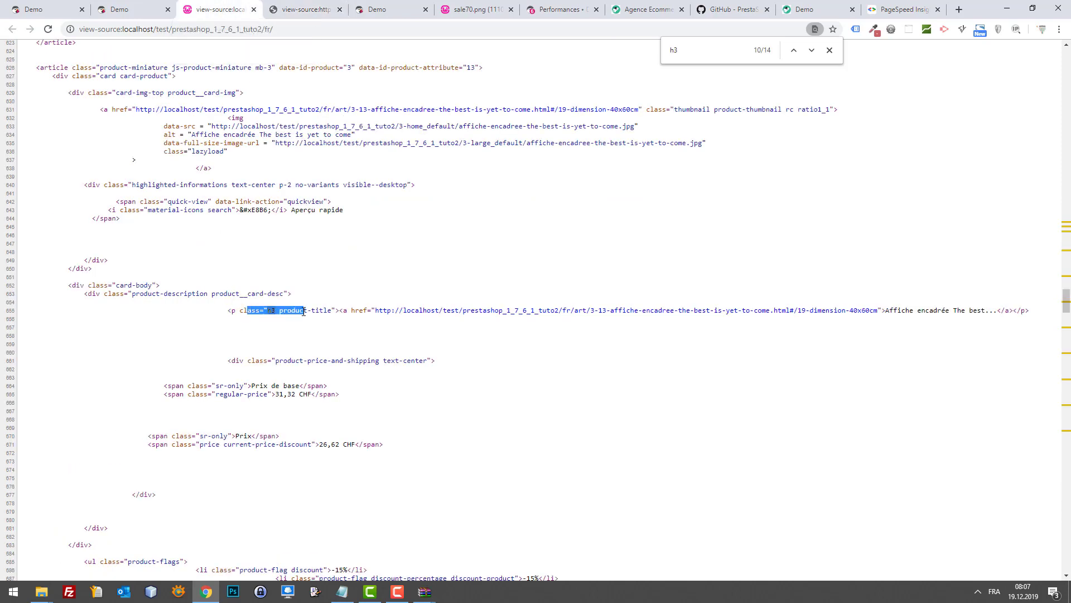
pyautogui.click(233, 310)
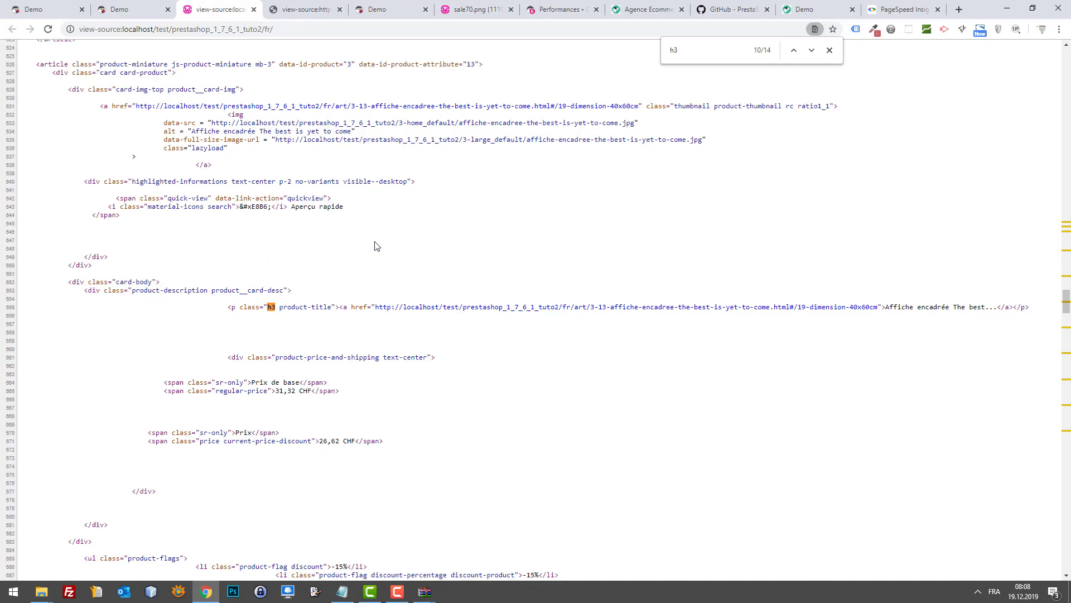
pyautogui.scroll(1, 352, 226)
pyautogui.click(313, 7)
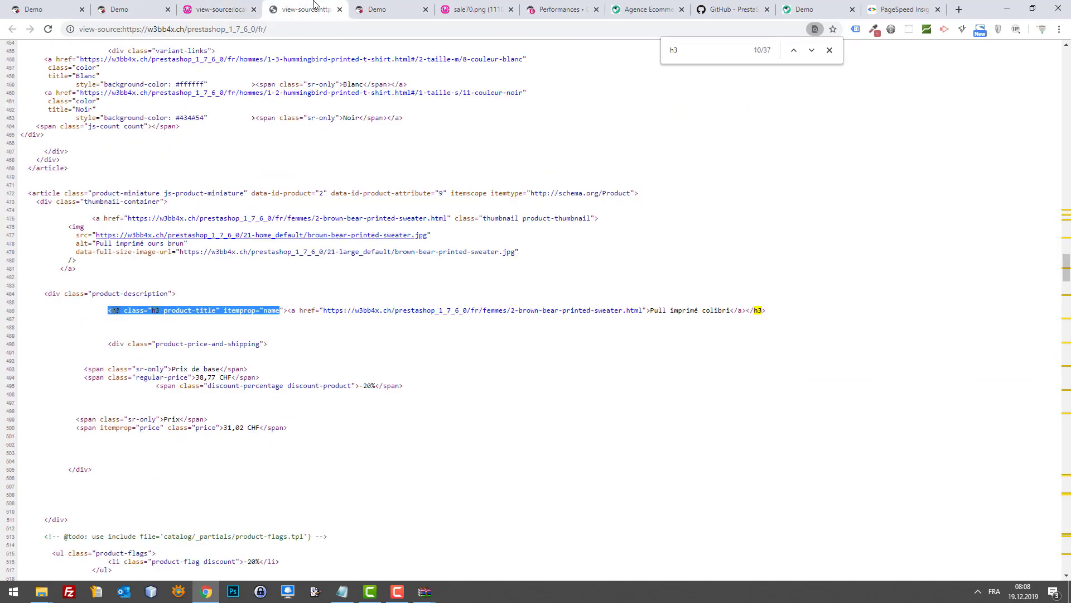
pyautogui.click(357, 8)
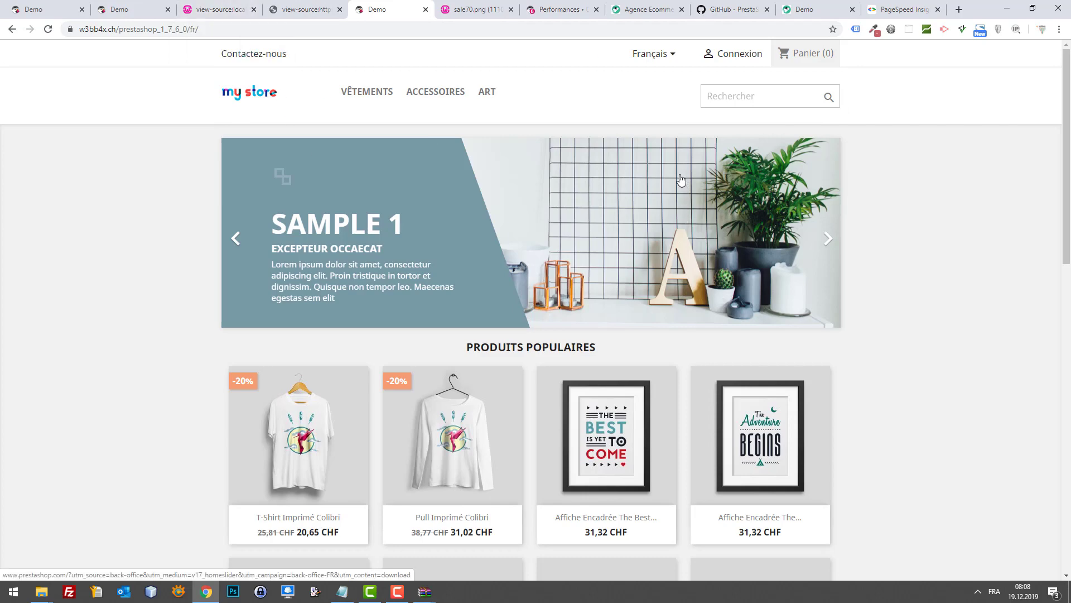
# Step: Scroll the live store's home page and compare its popular products with the local store's
pyautogui.scroll(-12, 898, 263)
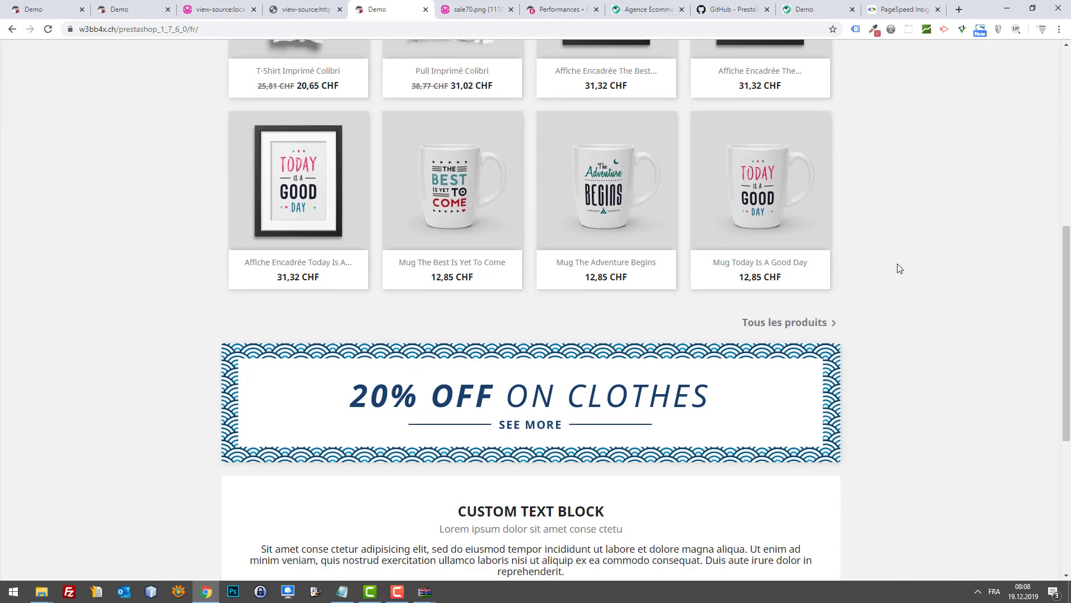
pyautogui.scroll(4, 902, 271)
pyautogui.click(177, 5)
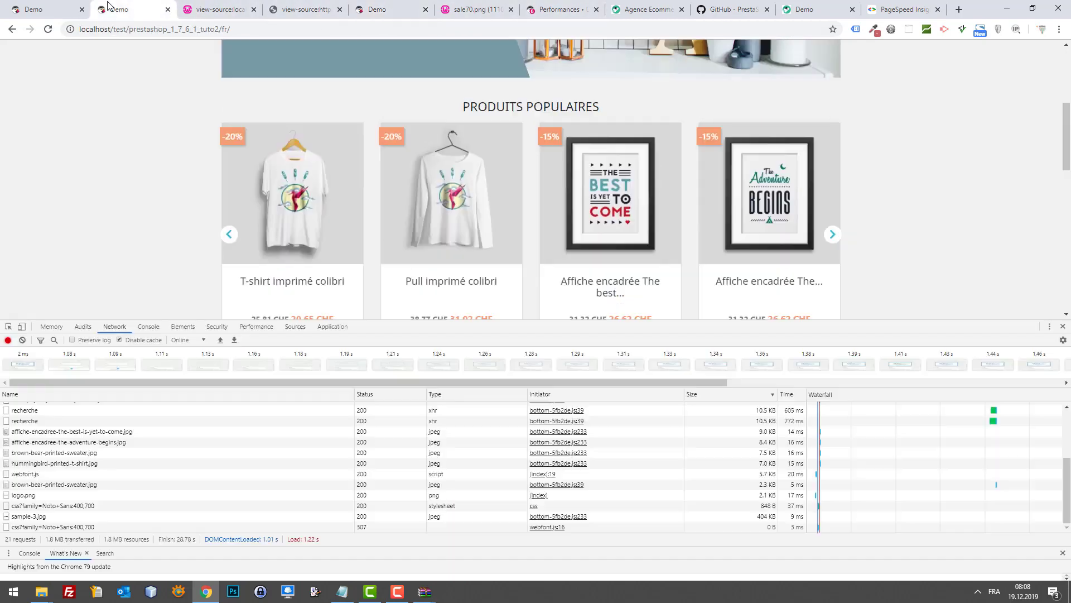
pyautogui.click(370, 5)
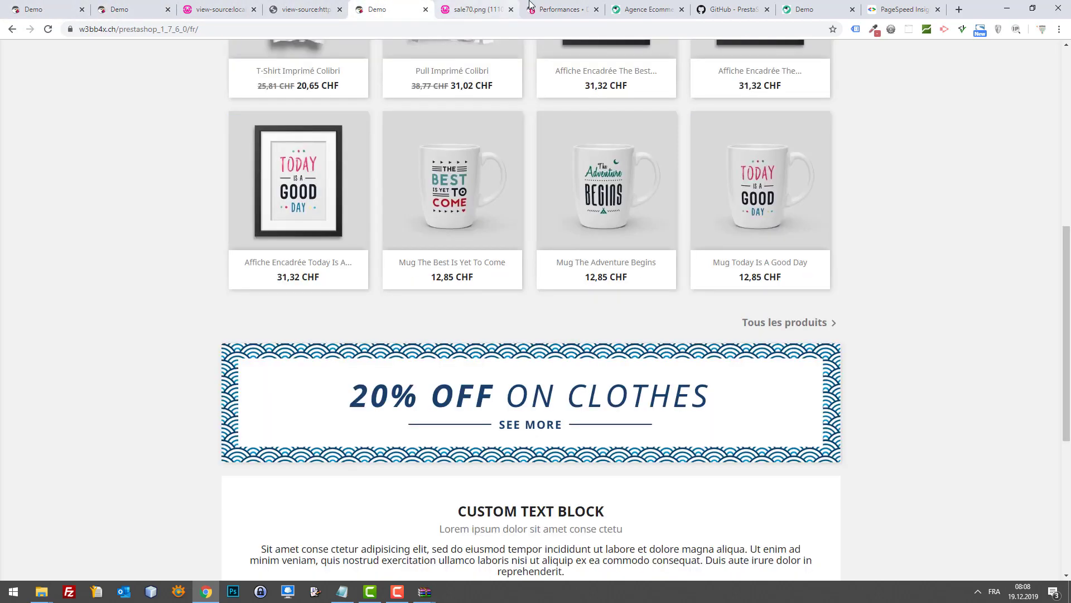
# Step: Scroll the classic-rocket README to Main features and highlight 'prev/next' in the SEO bullet
pyautogui.click(720, 4)
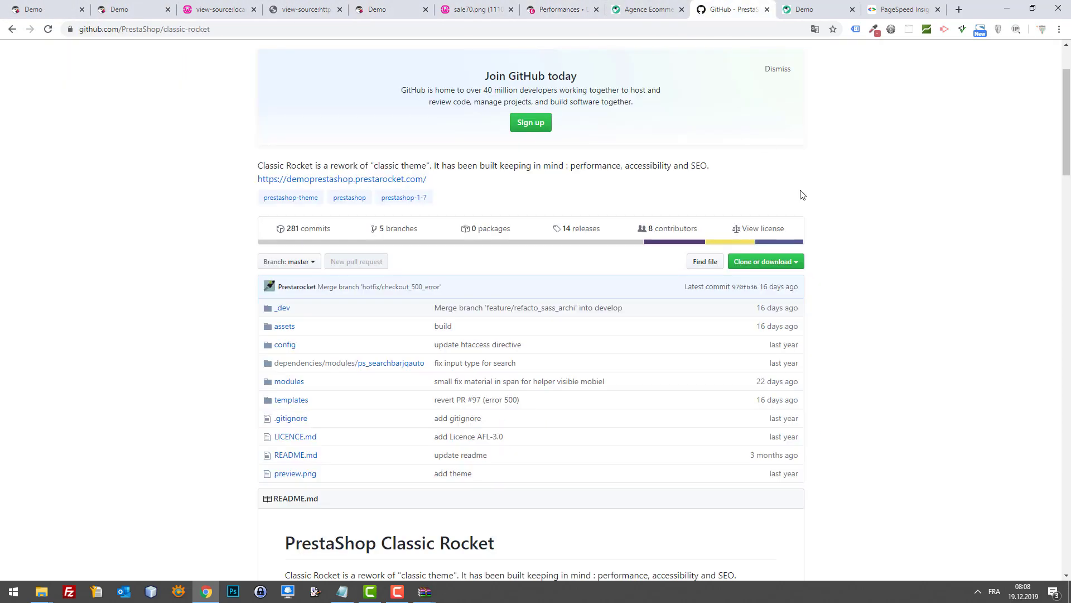
pyautogui.scroll(-9, 832, 268)
pyautogui.scroll(-3, 837, 261)
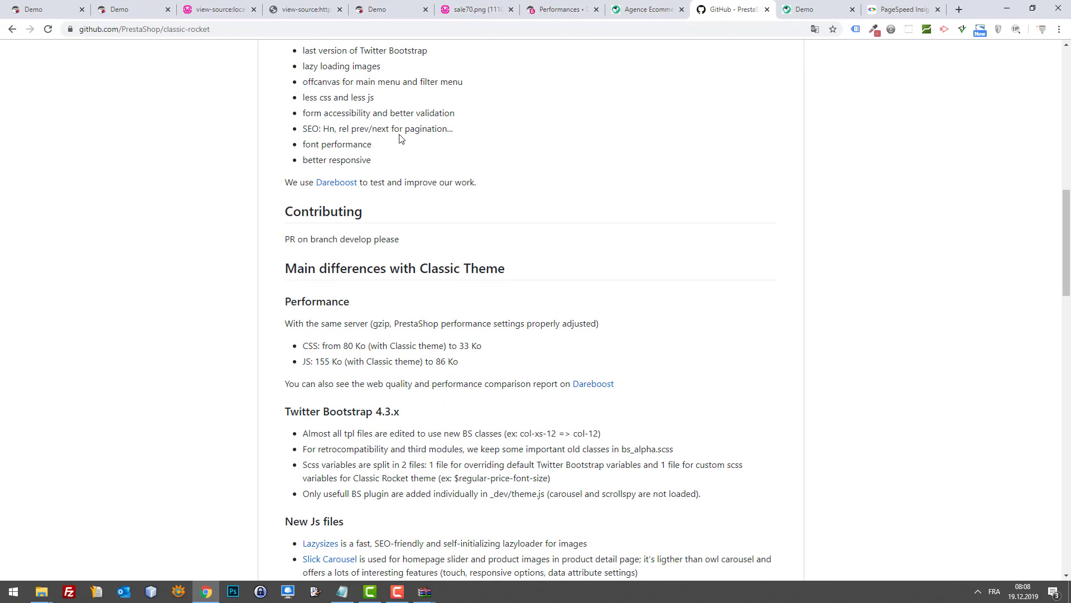
pyautogui.scroll(1, 399, 138)
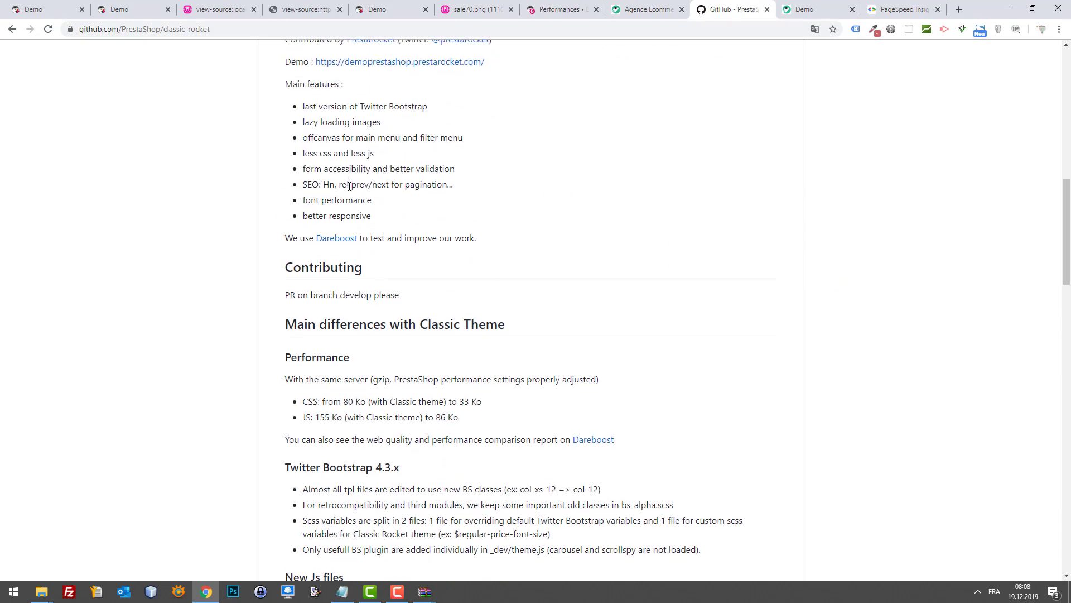
pyautogui.moveTo(338, 185)
pyautogui.mouseDown()
pyautogui.moveTo(389, 187)
pyautogui.moveTo(353, 190)
pyautogui.mouseUp()
pyautogui.click(389, 189)
pyautogui.click(389, 184)
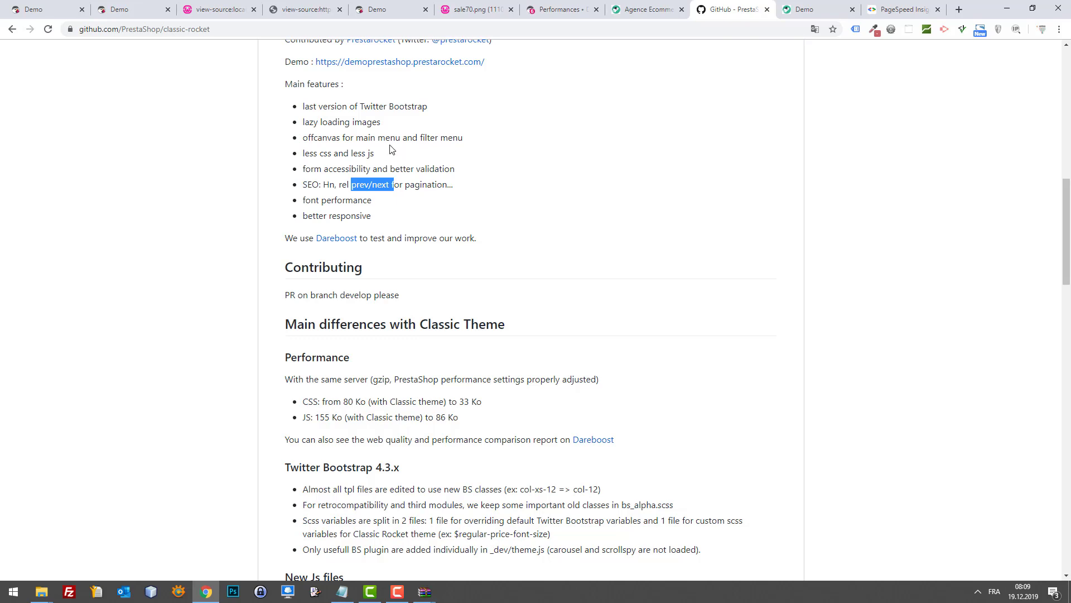
# Step: Glance across the local store, page source and demo store tabs, then return to the back office
pyautogui.click(154, 4)
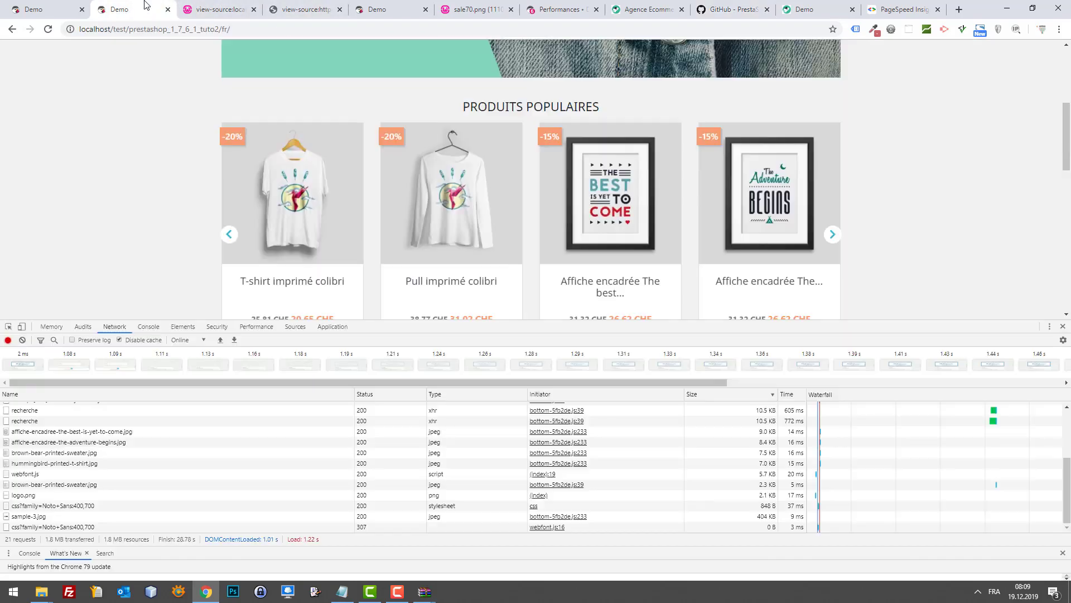
pyautogui.click(307, 7)
pyautogui.click(373, 4)
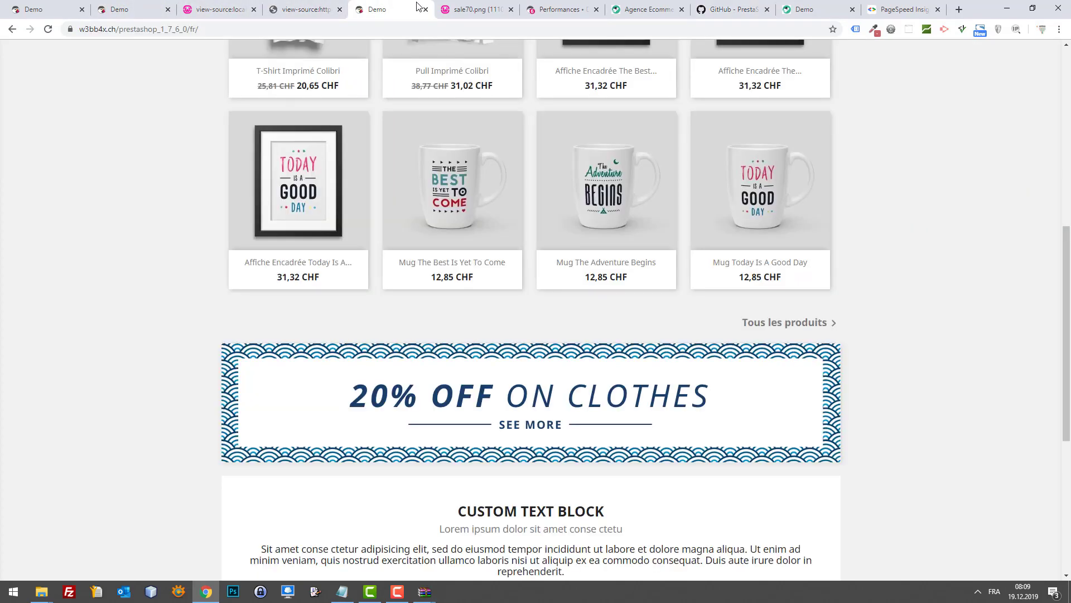
pyautogui.click(555, 7)
# Step: Open Paramètres de la boutique > Produits and check Pagination's 12 products per page
pyautogui.scroll(-1, 65, 420)
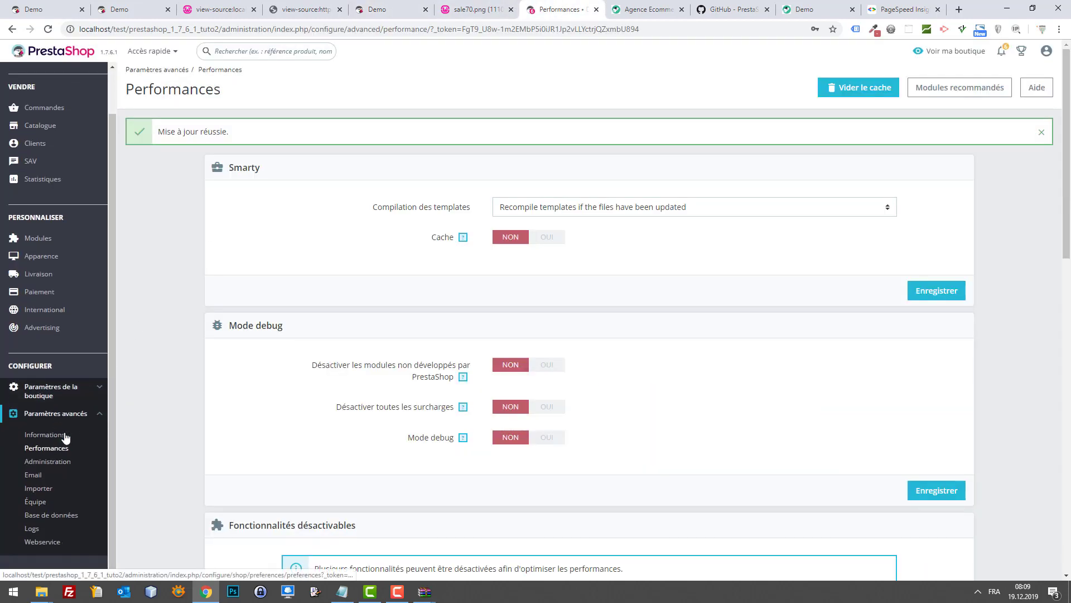
pyautogui.moveTo(52, 400)
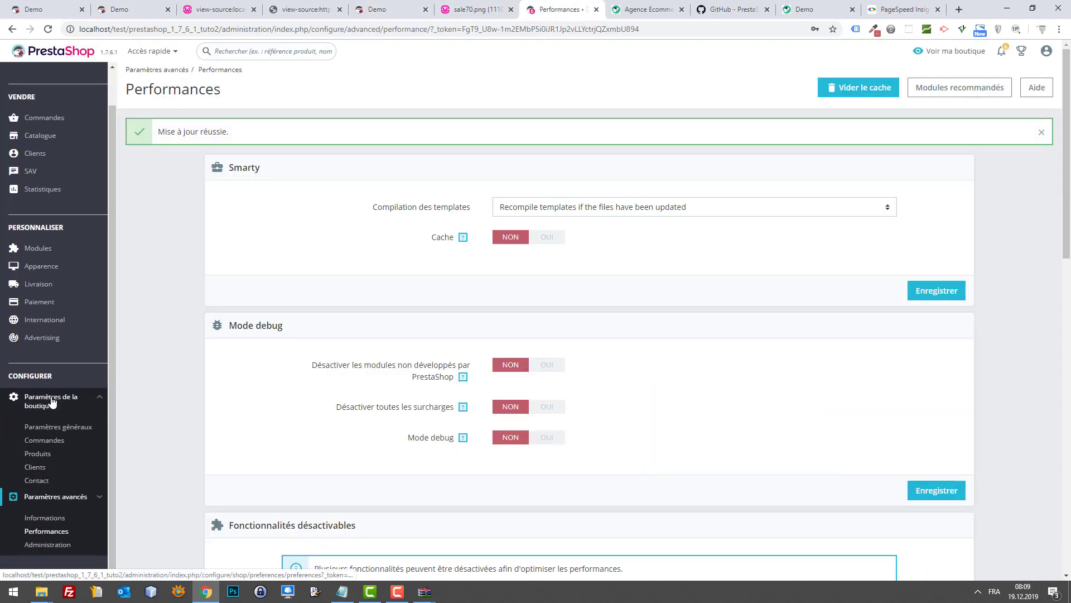
pyautogui.click(50, 460)
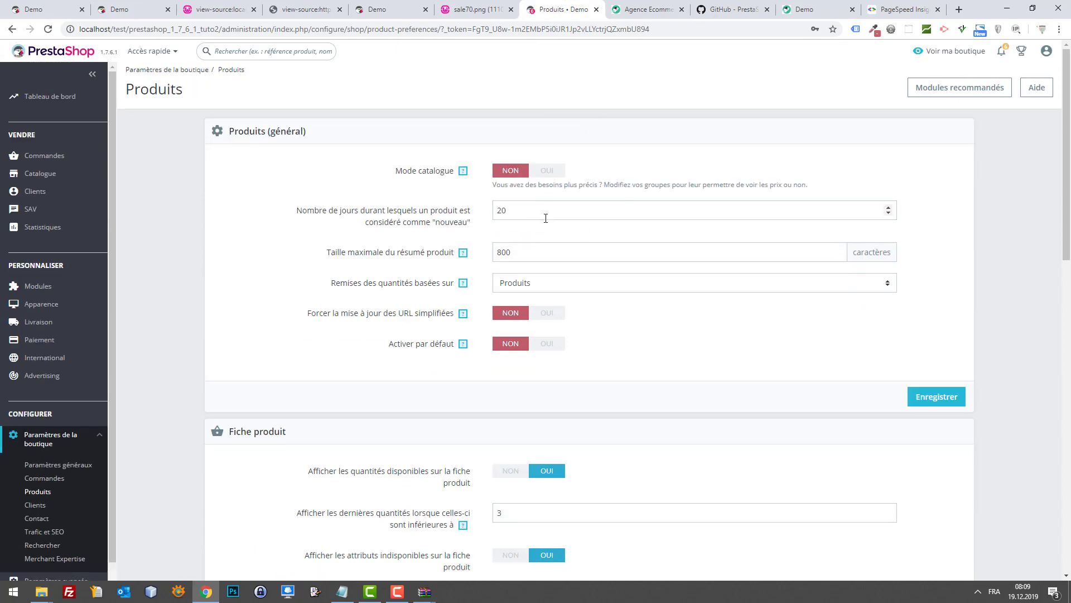
pyautogui.scroll(-10, 558, 281)
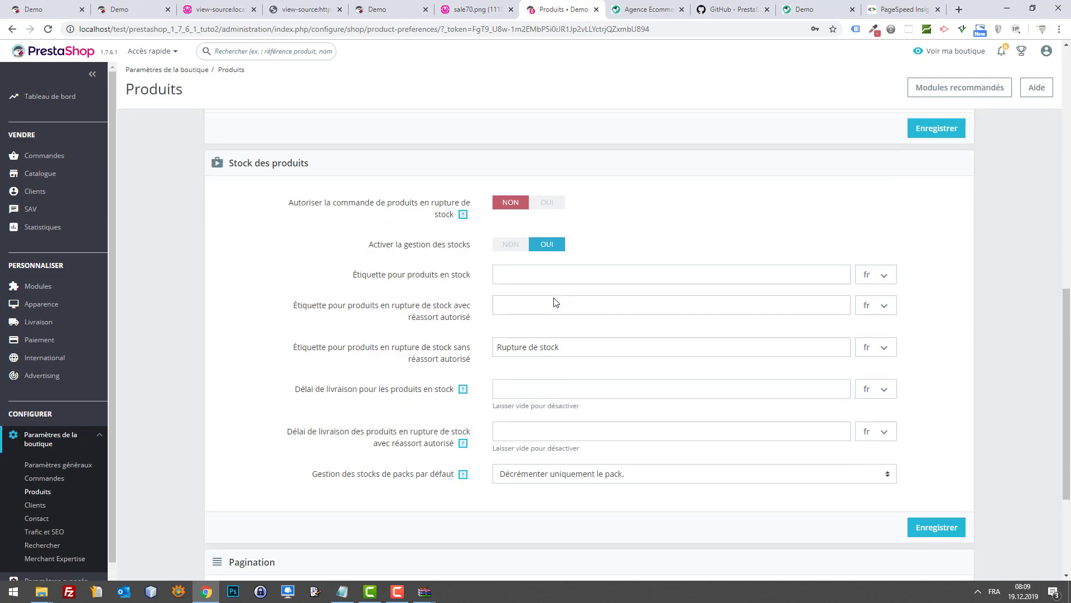
pyautogui.scroll(7, 554, 301)
pyautogui.scroll(4, 551, 252)
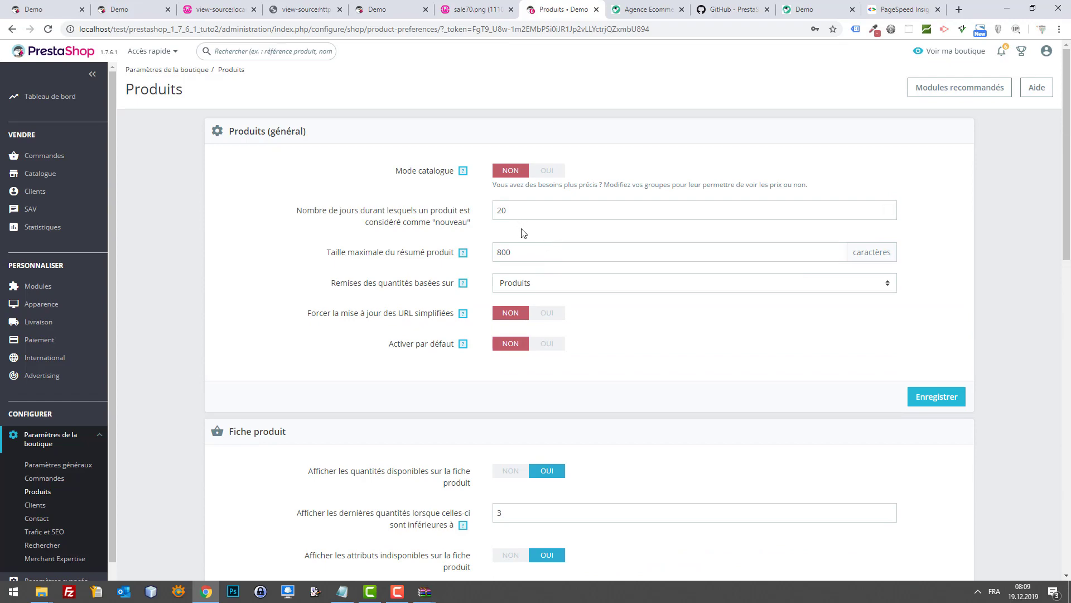
pyautogui.scroll(-11, 552, 212)
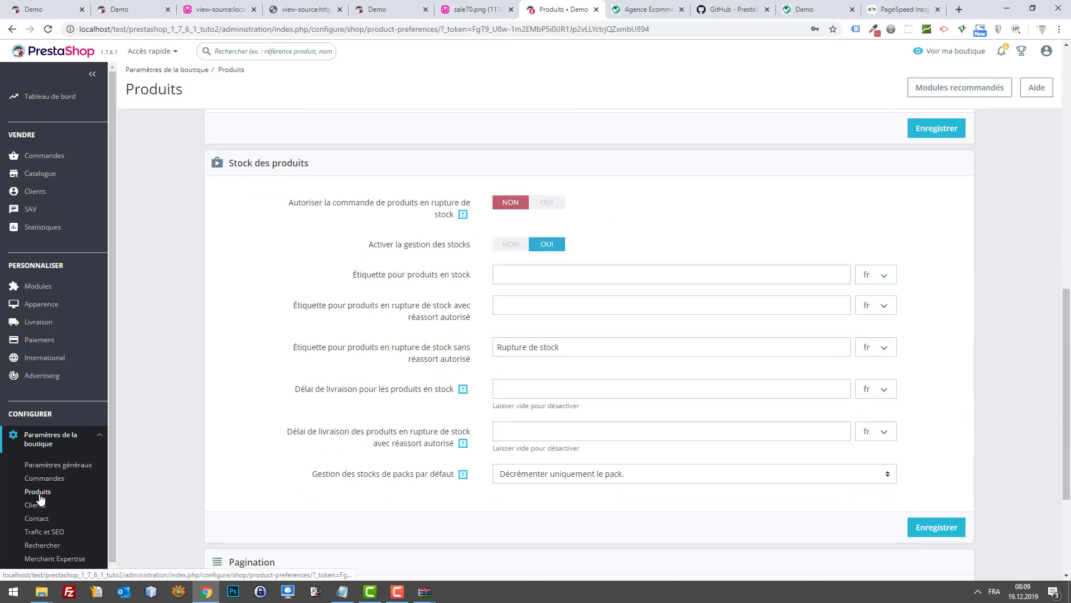
pyautogui.scroll(-3, 600, 306)
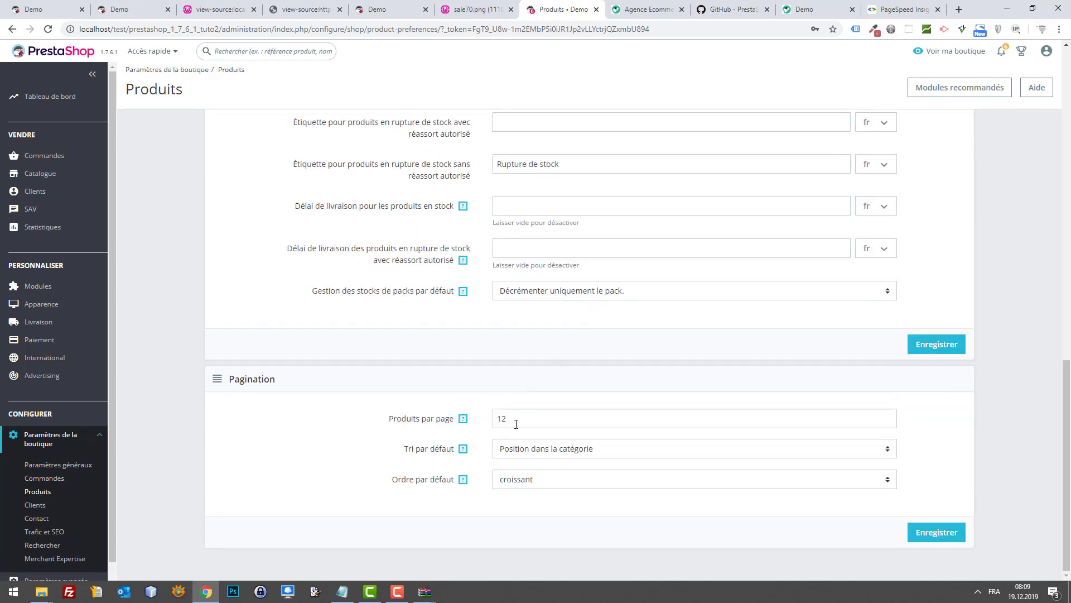
pyautogui.click(452, 422)
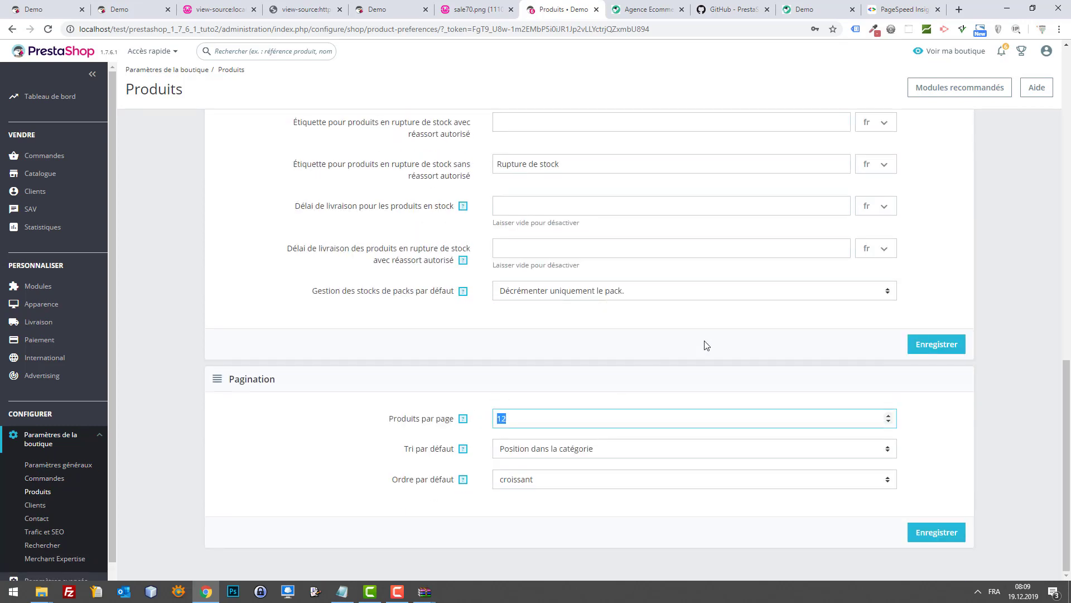
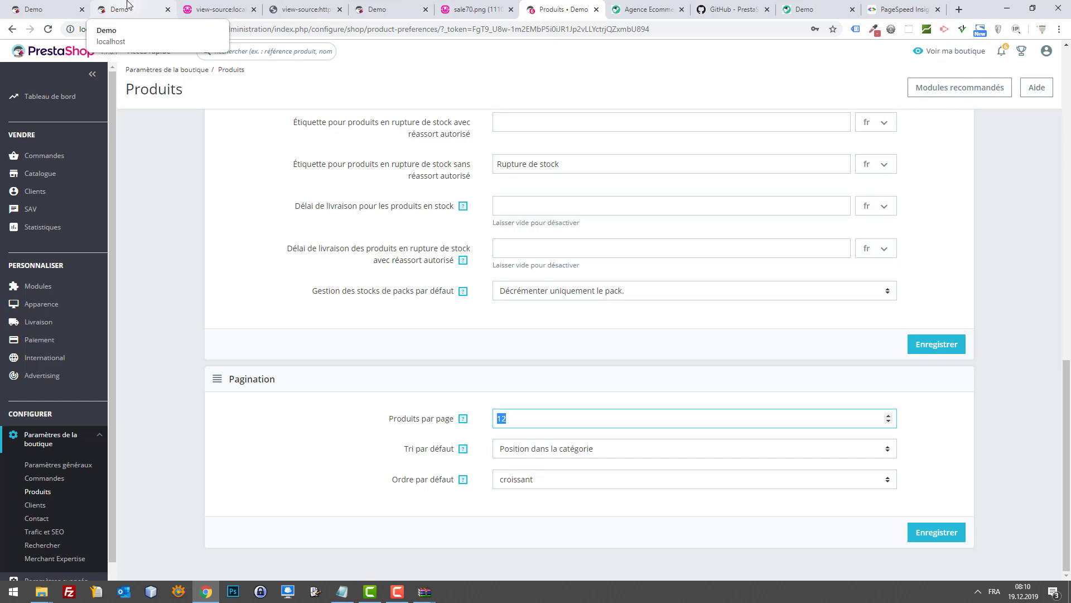
# Step: Pass through the local store and online demo tabs to reach the classic-rocket GitHub README
pyautogui.click(144, 5)
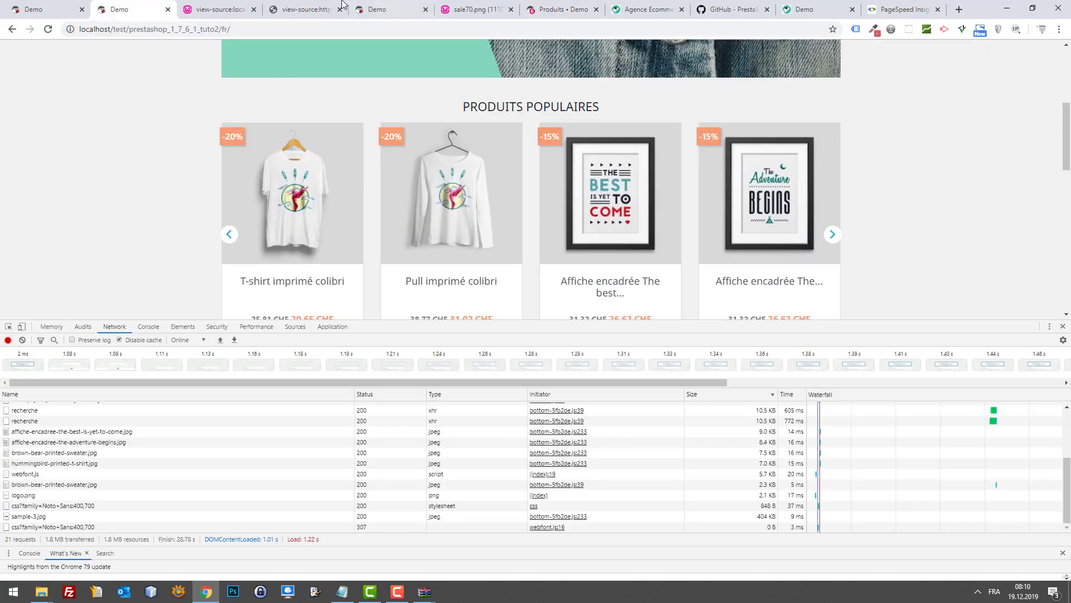
pyautogui.click(406, 5)
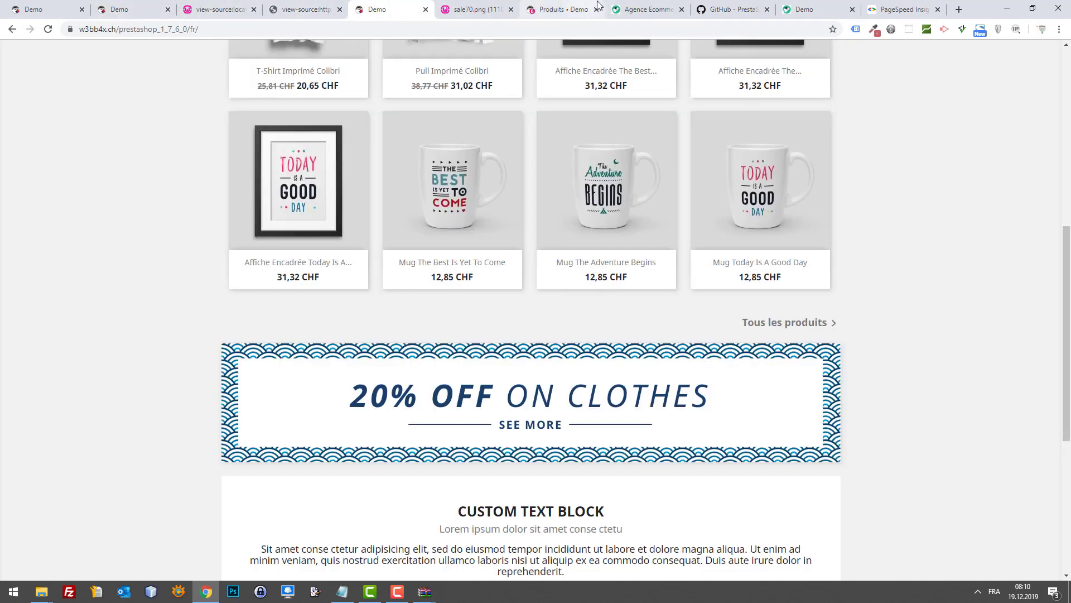
pyautogui.click(712, 8)
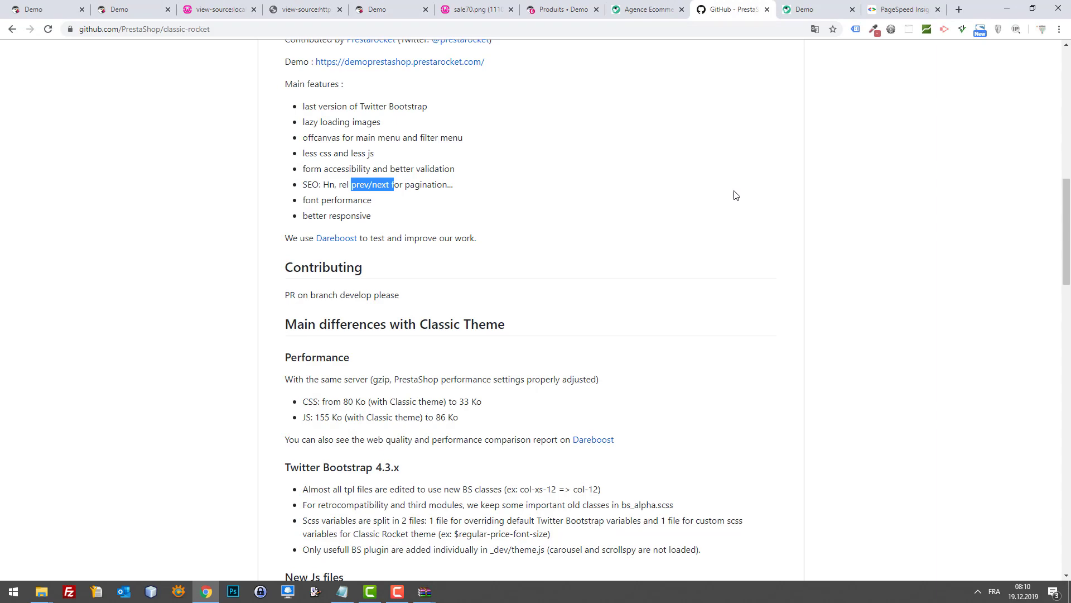
pyautogui.scroll(-7, 736, 195)
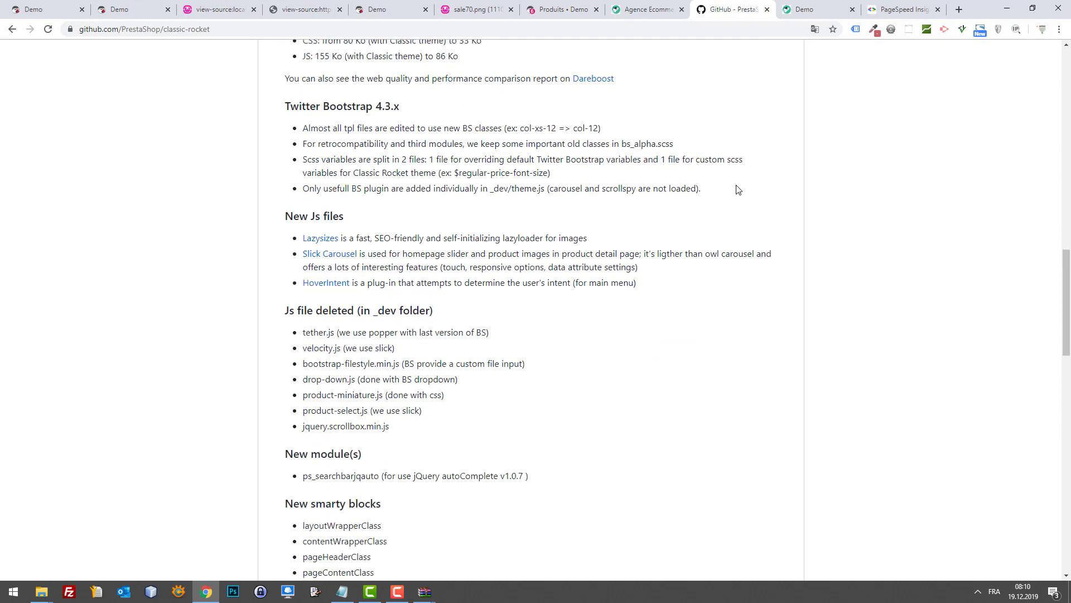
pyautogui.scroll(-10, 736, 186)
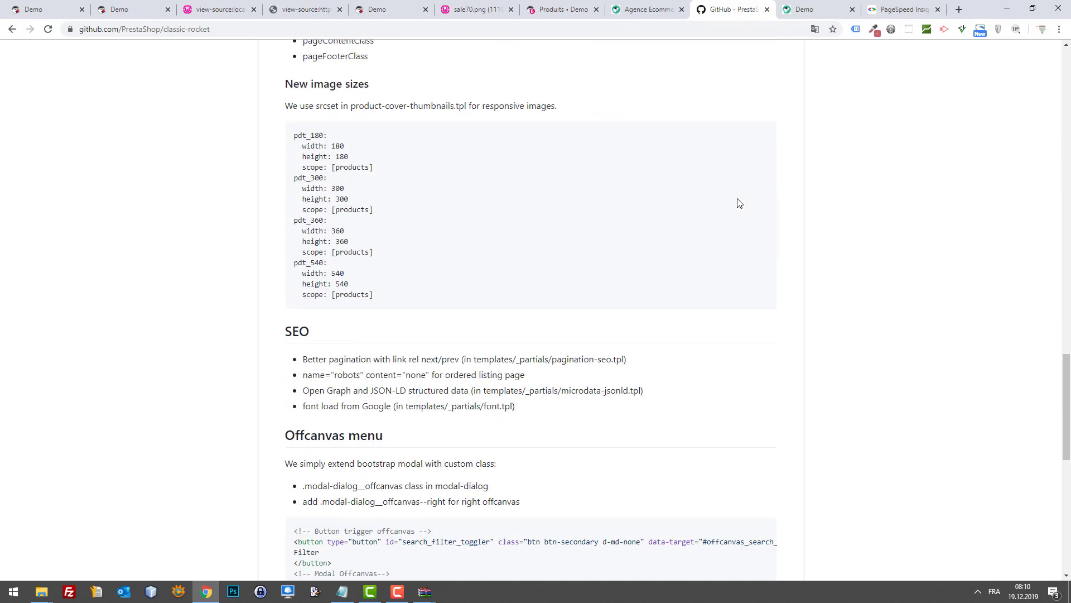
pyautogui.scroll(-4, 741, 203)
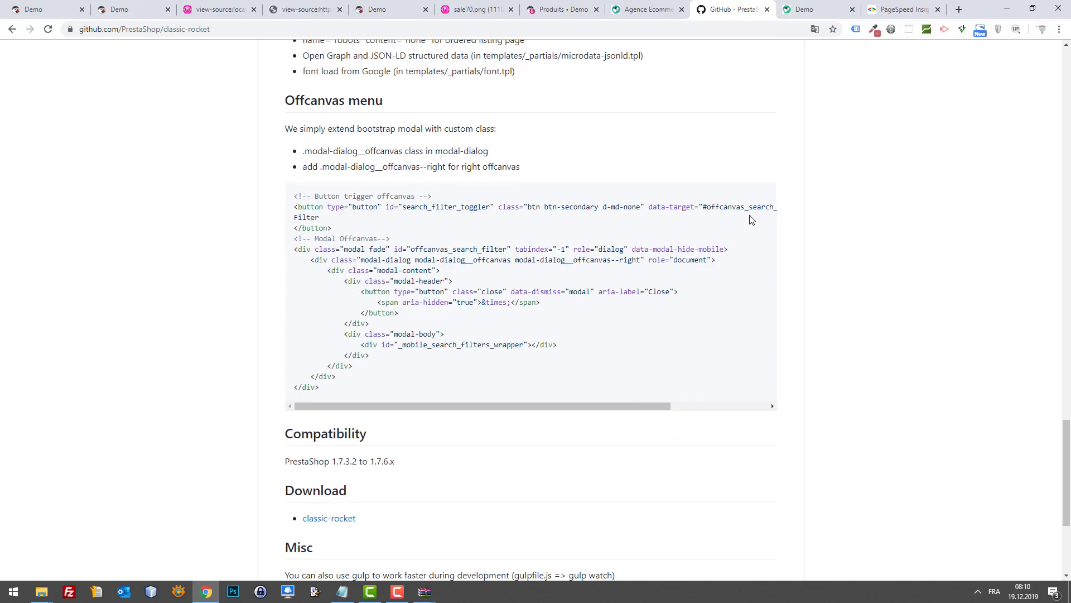
pyautogui.scroll(-4, 752, 223)
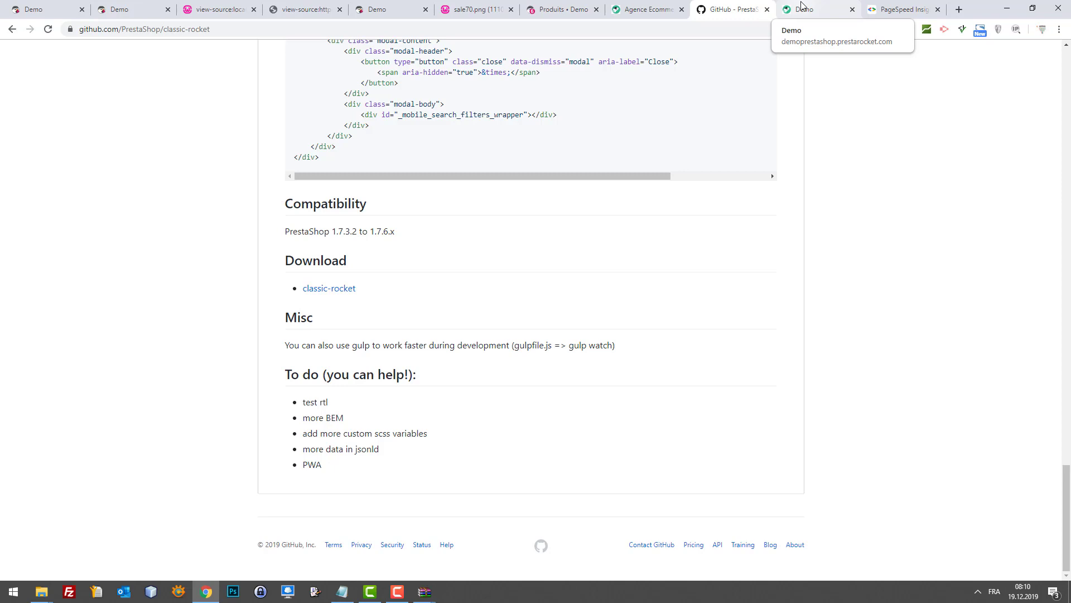
# Step: Compare the online demo with the local store, shrink DevTools, and open a new tab
pyautogui.click(380, 10)
pyautogui.scroll(15, 636, 167)
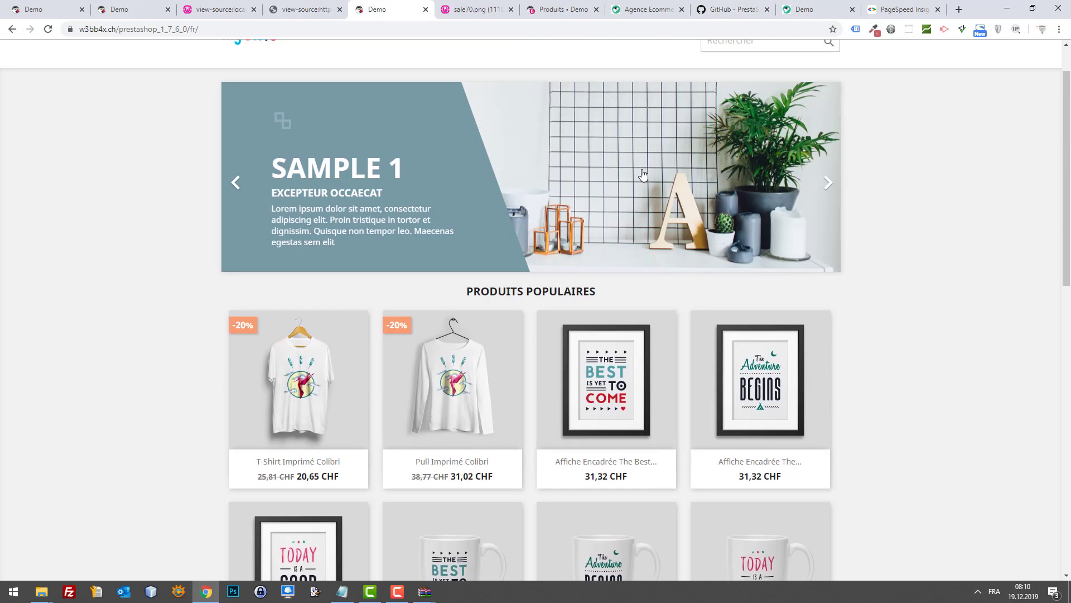
pyautogui.click(131, 9)
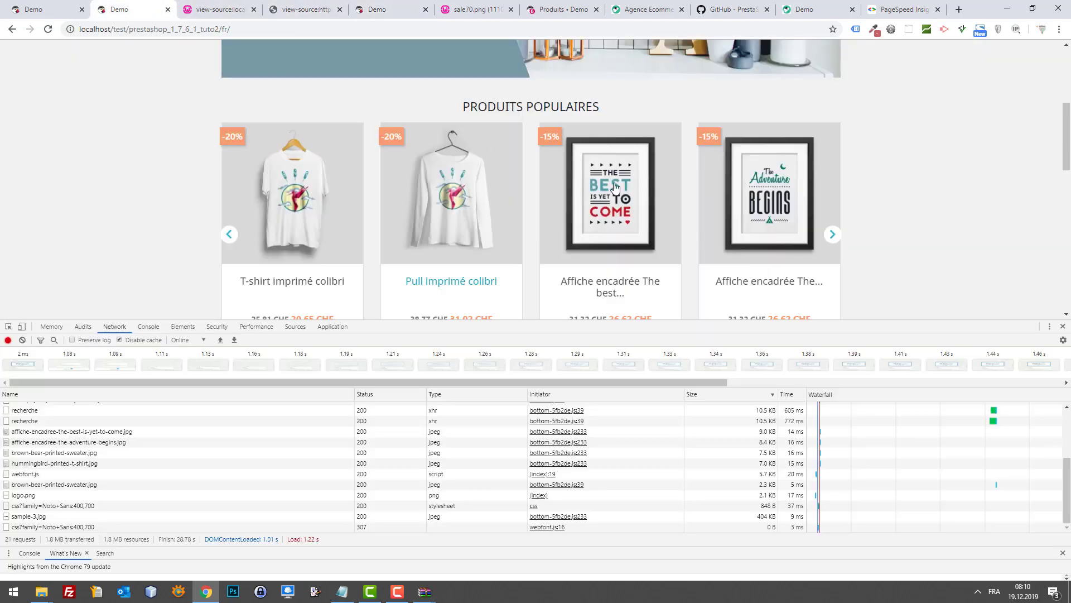
pyautogui.scroll(5, 647, 163)
pyautogui.moveTo(902, 320); pyautogui.dragTo(904, 538)
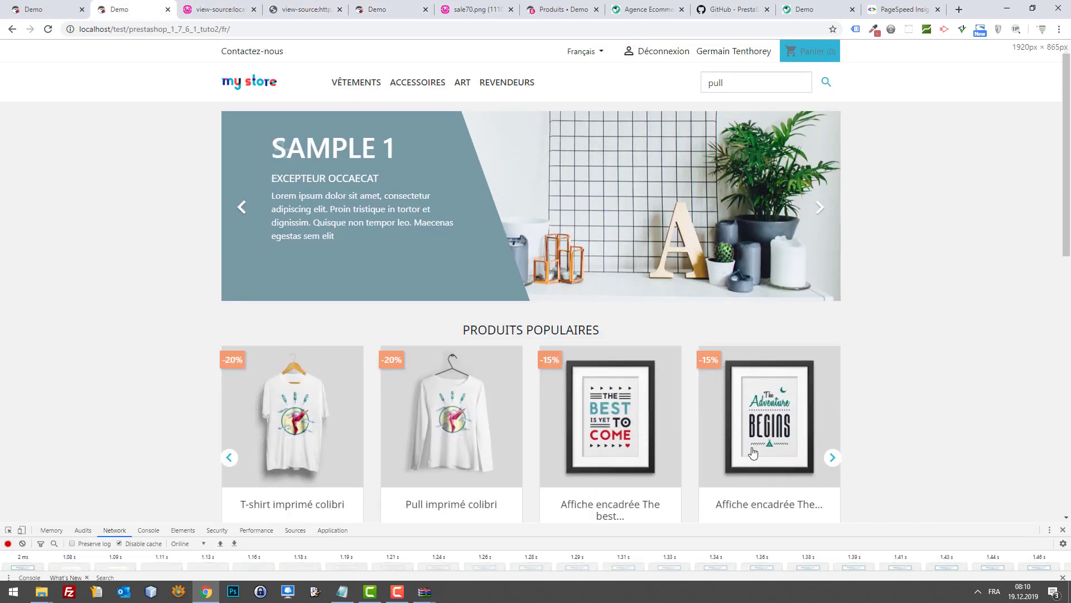
pyautogui.hotkey('ctrl', 't')
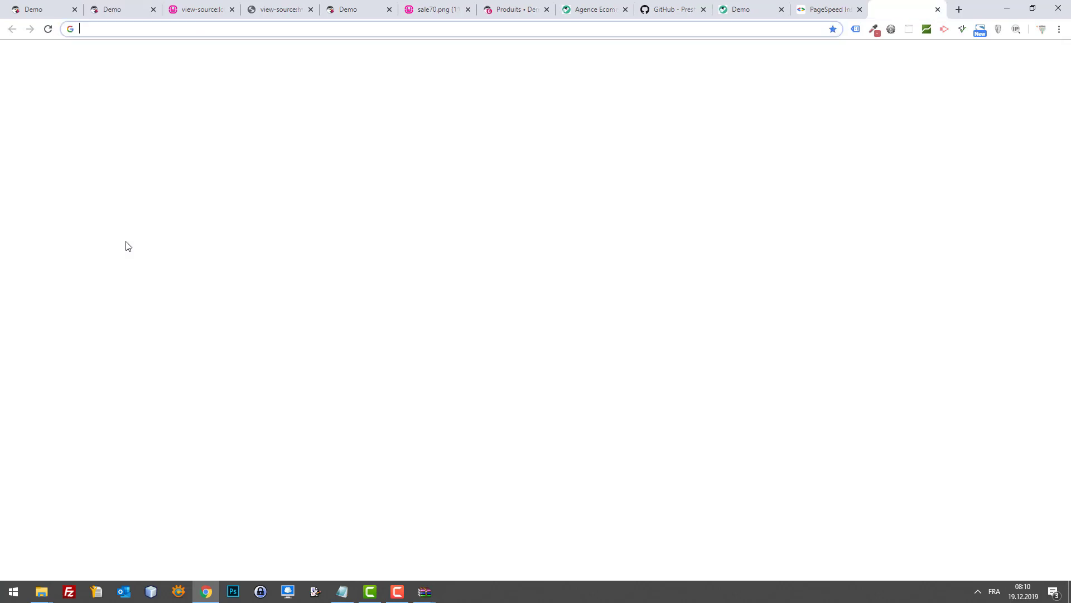
# Step: Load fr.zalando.ch and place its tab beside the local store tabs
pyautogui.write('za')
pyautogui.press('Return')
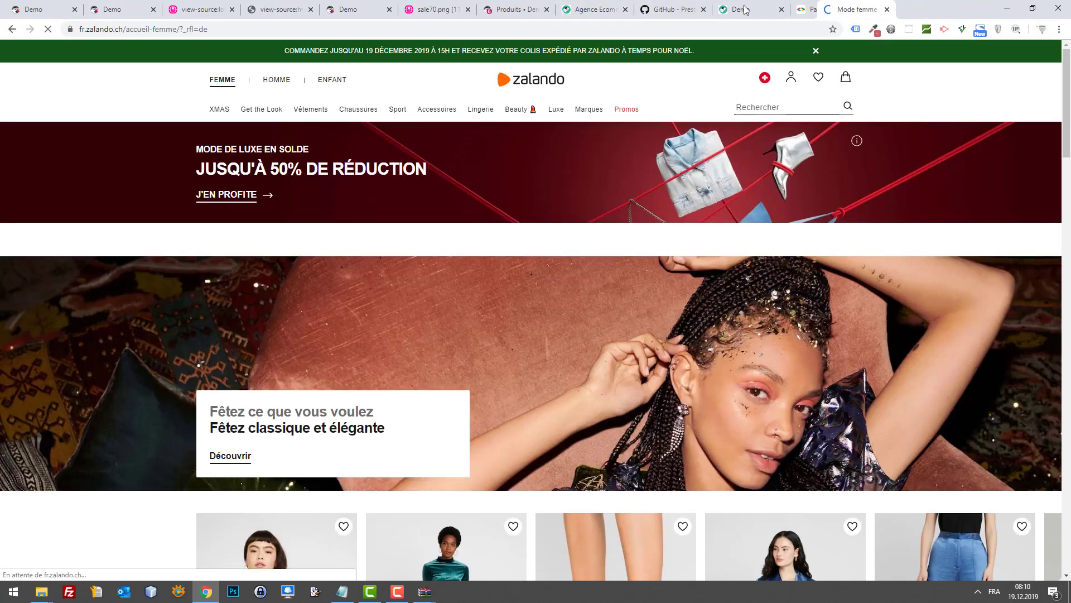
pyautogui.moveTo(890, 10); pyautogui.dragTo(121, 4)
pyautogui.press('pagedown')
# Step: Flip repeatedly between the local store and the Zalando women's homepage to compare designs
pyautogui.click(122, 4)
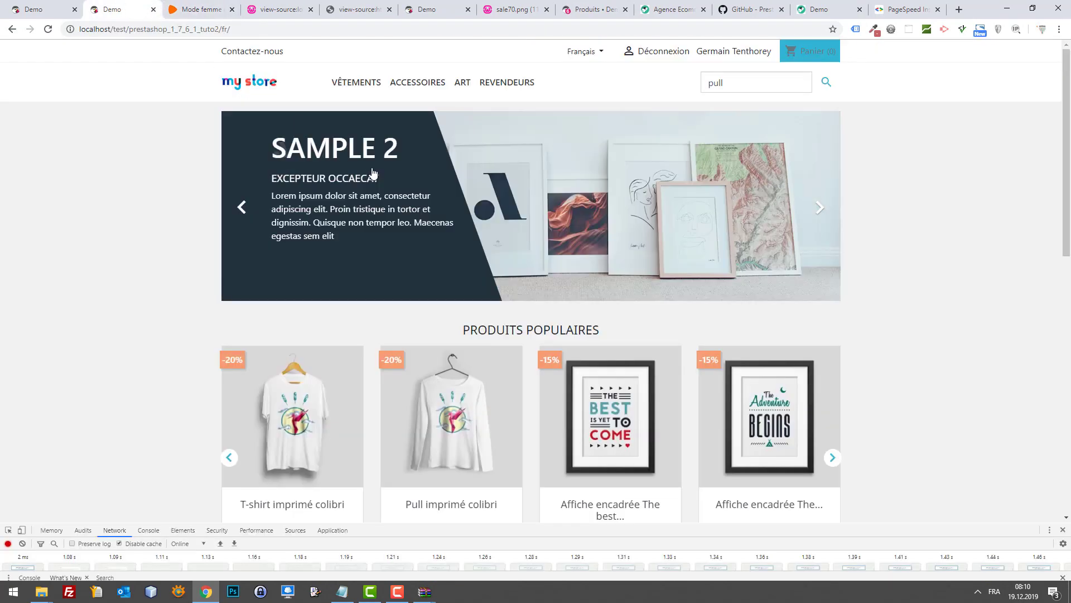
pyautogui.click(215, 9)
pyautogui.scroll(5, 315, 120)
pyautogui.scroll(5, 315, 120)
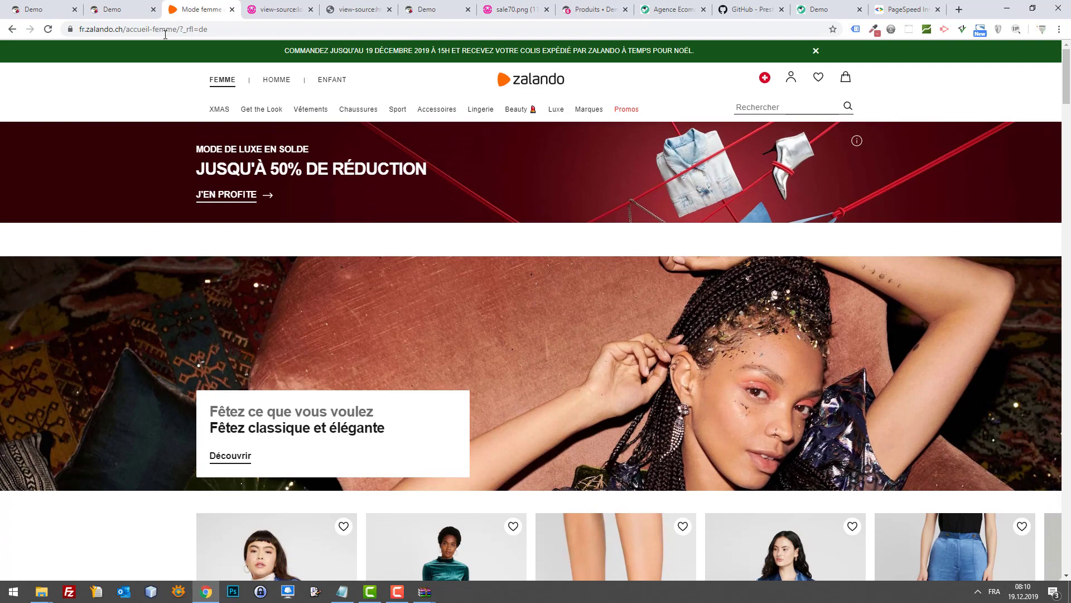
pyautogui.click(127, 5)
pyautogui.click(172, 5)
pyautogui.click(128, 6)
pyautogui.click(172, 6)
pyautogui.click(126, 7)
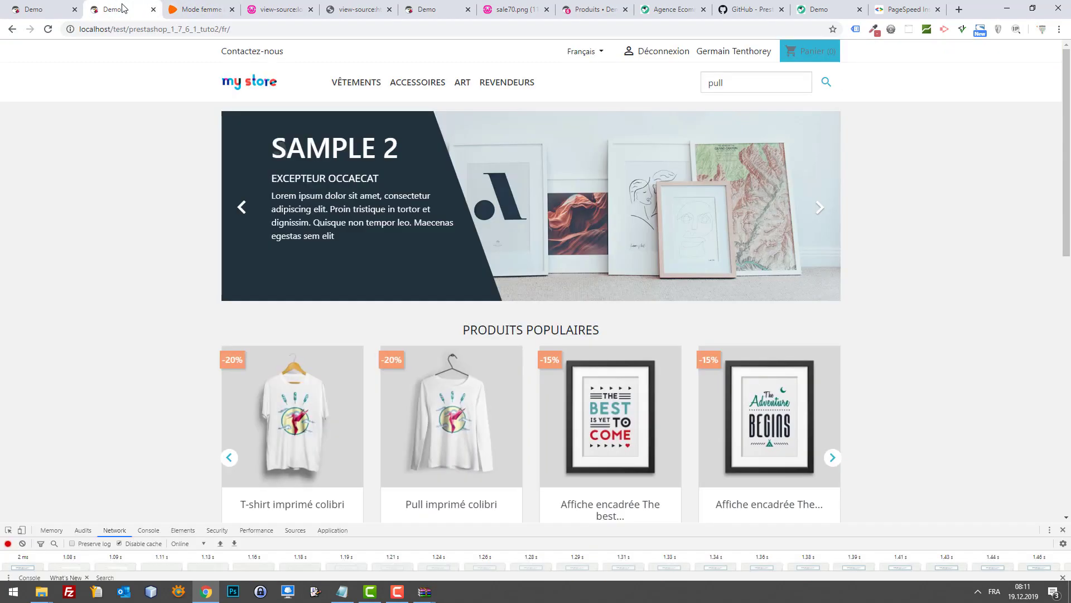
pyautogui.click(175, 7)
pyautogui.click(124, 6)
pyautogui.click(176, 7)
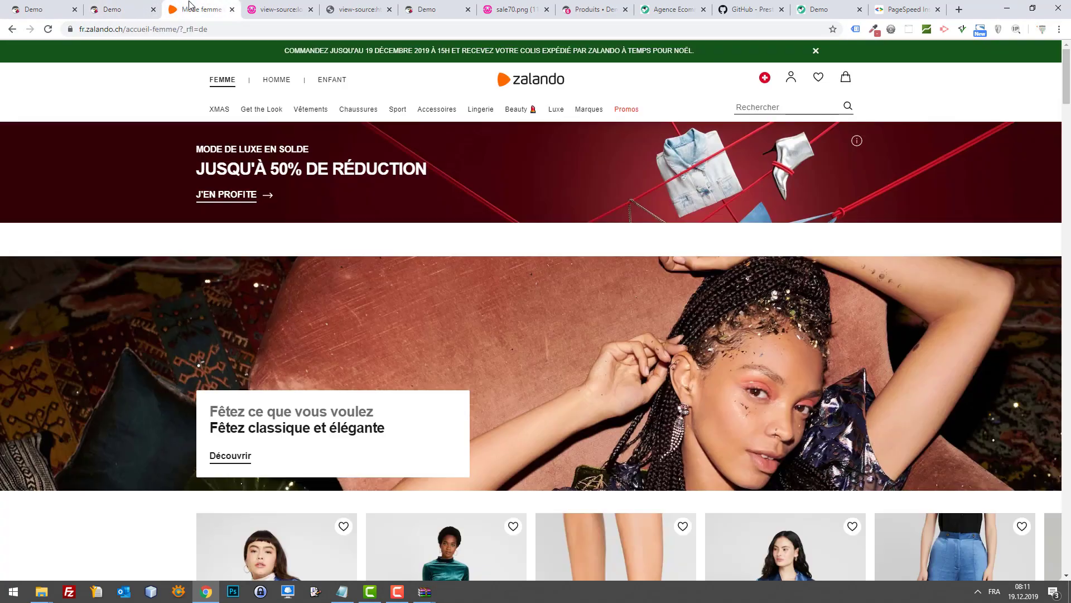
pyautogui.click(123, 6)
pyautogui.click(176, 7)
# Step: Scroll through the Zalando homepage, then return to the local store homepage
pyautogui.scroll(-3, 319, 176)
pyautogui.scroll(-10, 313, 170)
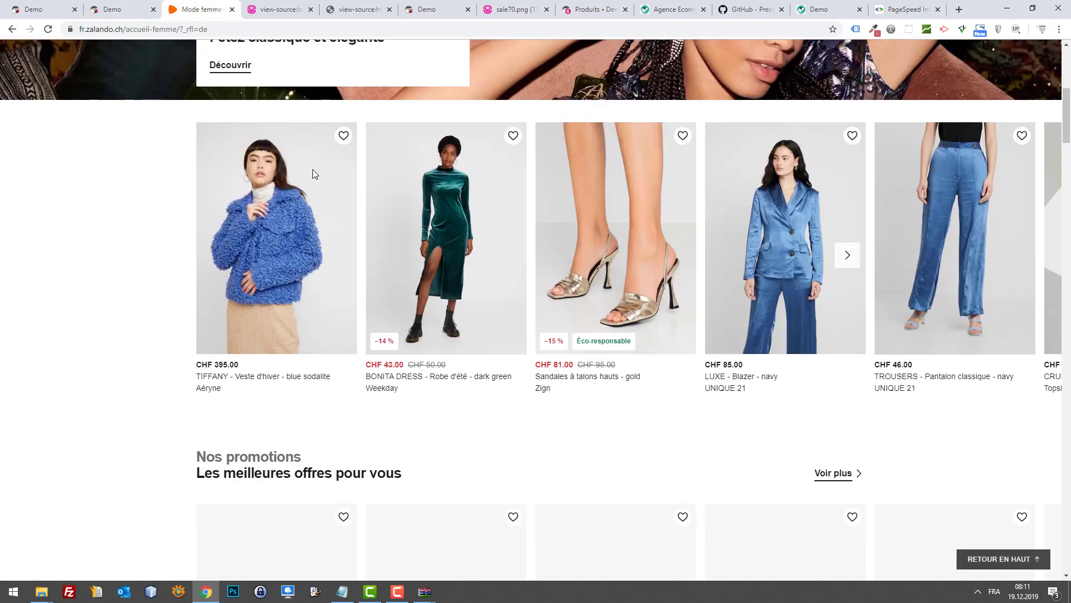
pyautogui.scroll(14, 279, 145)
pyautogui.click(143, 6)
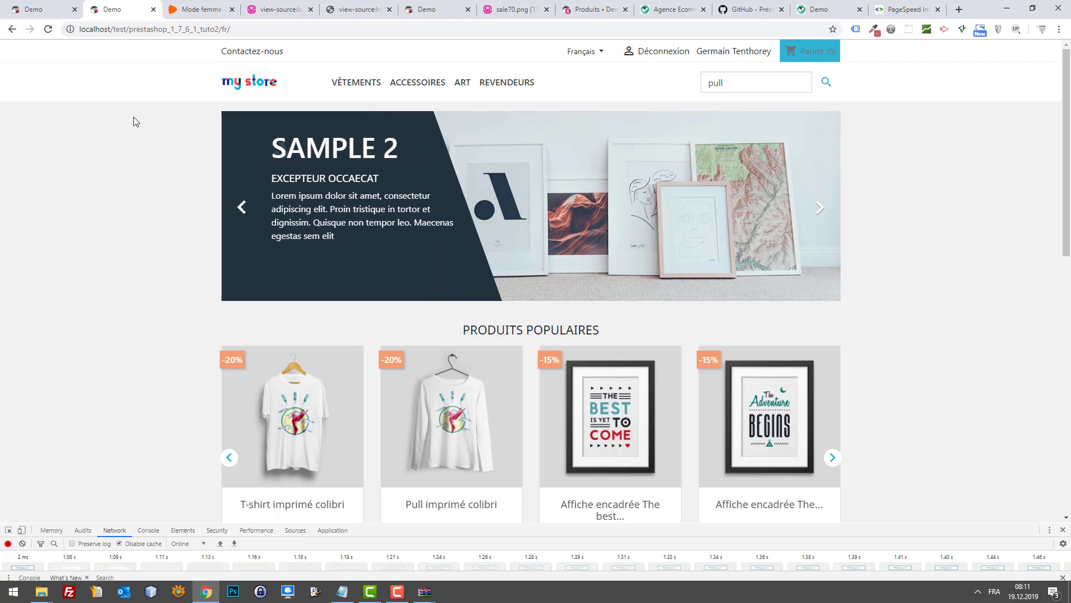
# Step: Scroll the local store homepage down and up, then return to Zalando's Mode femme page
pyautogui.scroll(-7, 123, 218)
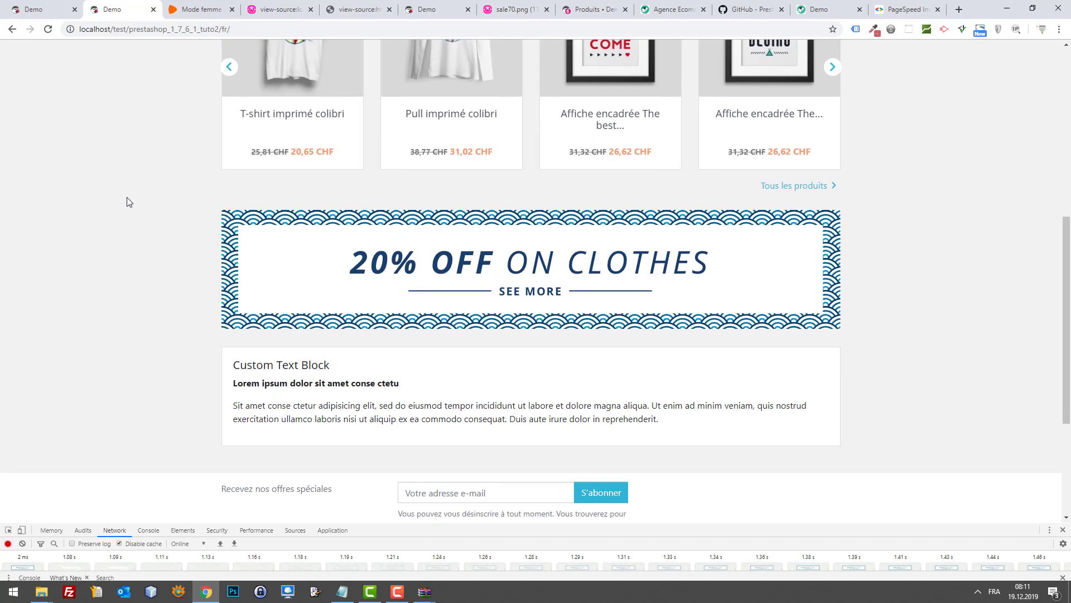
pyautogui.scroll(5, 126, 196)
pyautogui.click(184, 5)
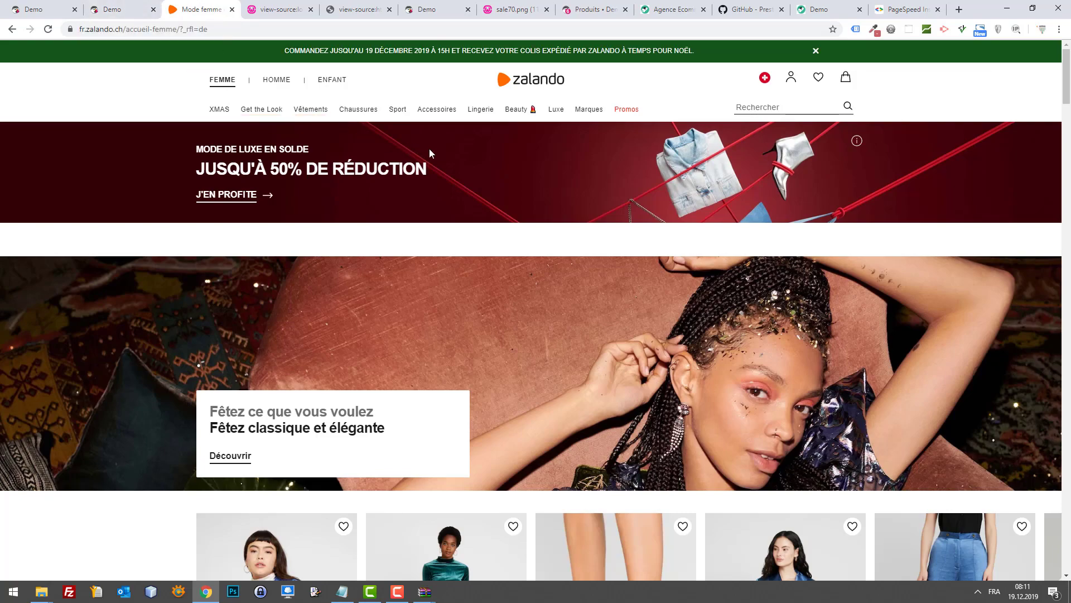
# Step: Scroll down Zalando's homepage sections, then return to the local store with a taller DevTools panel
pyautogui.scroll(-8, 432, 156)
pyautogui.scroll(-8, 432, 160)
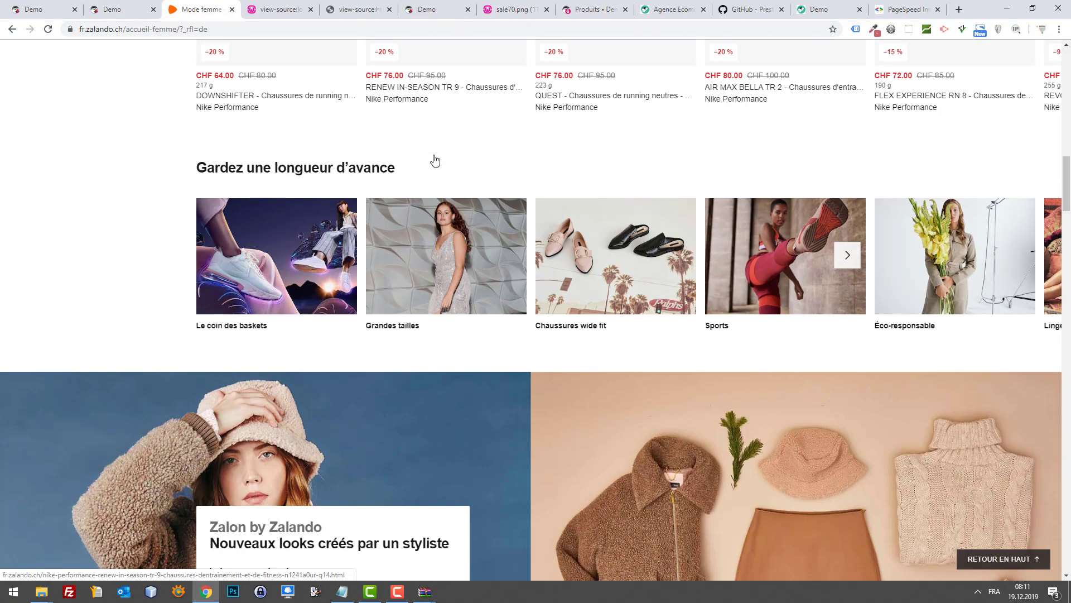
pyautogui.scroll(-14, 431, 155)
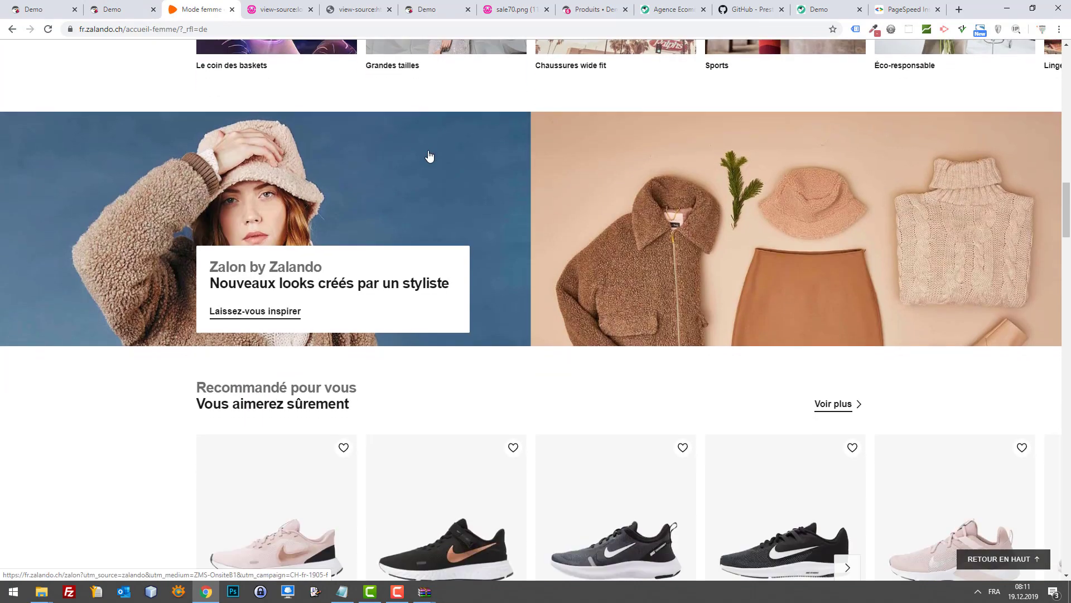
pyautogui.scroll(-18, 429, 155)
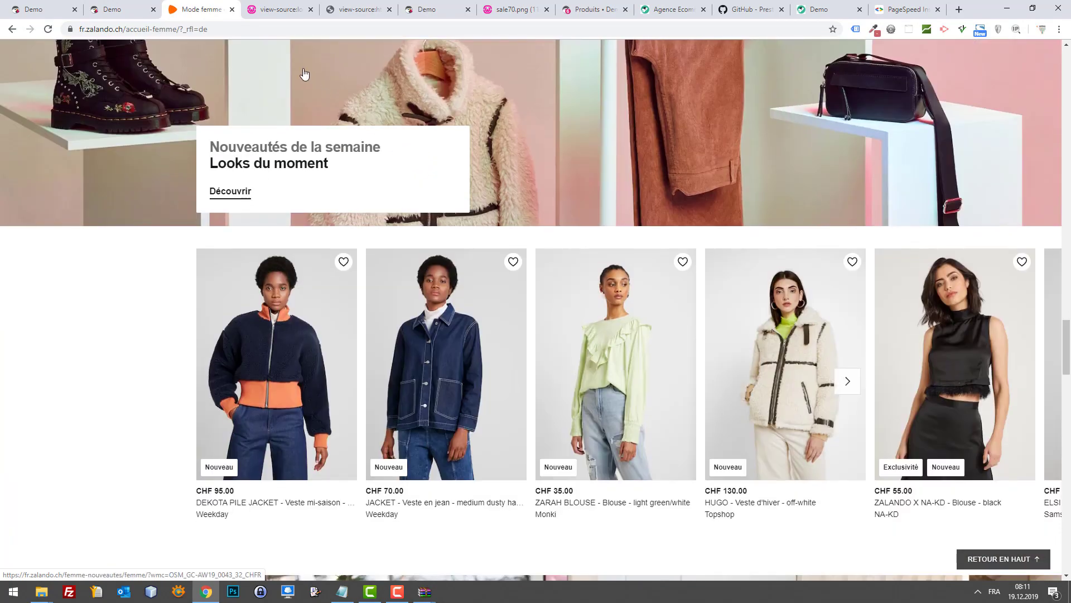
pyautogui.click(129, 7)
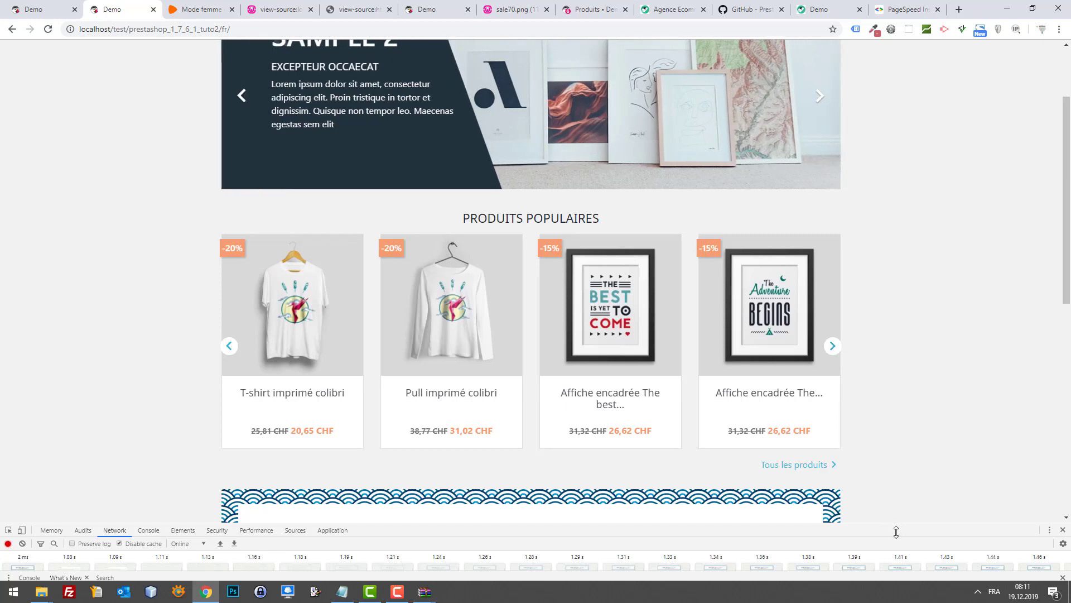
pyautogui.moveTo(896, 534); pyautogui.dragTo(899, 506)
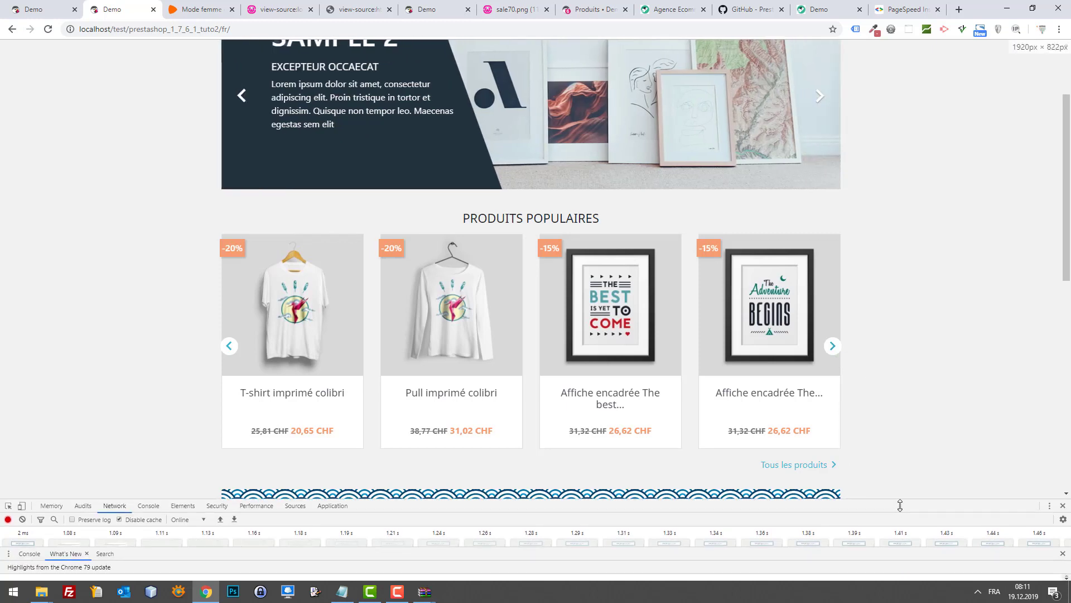